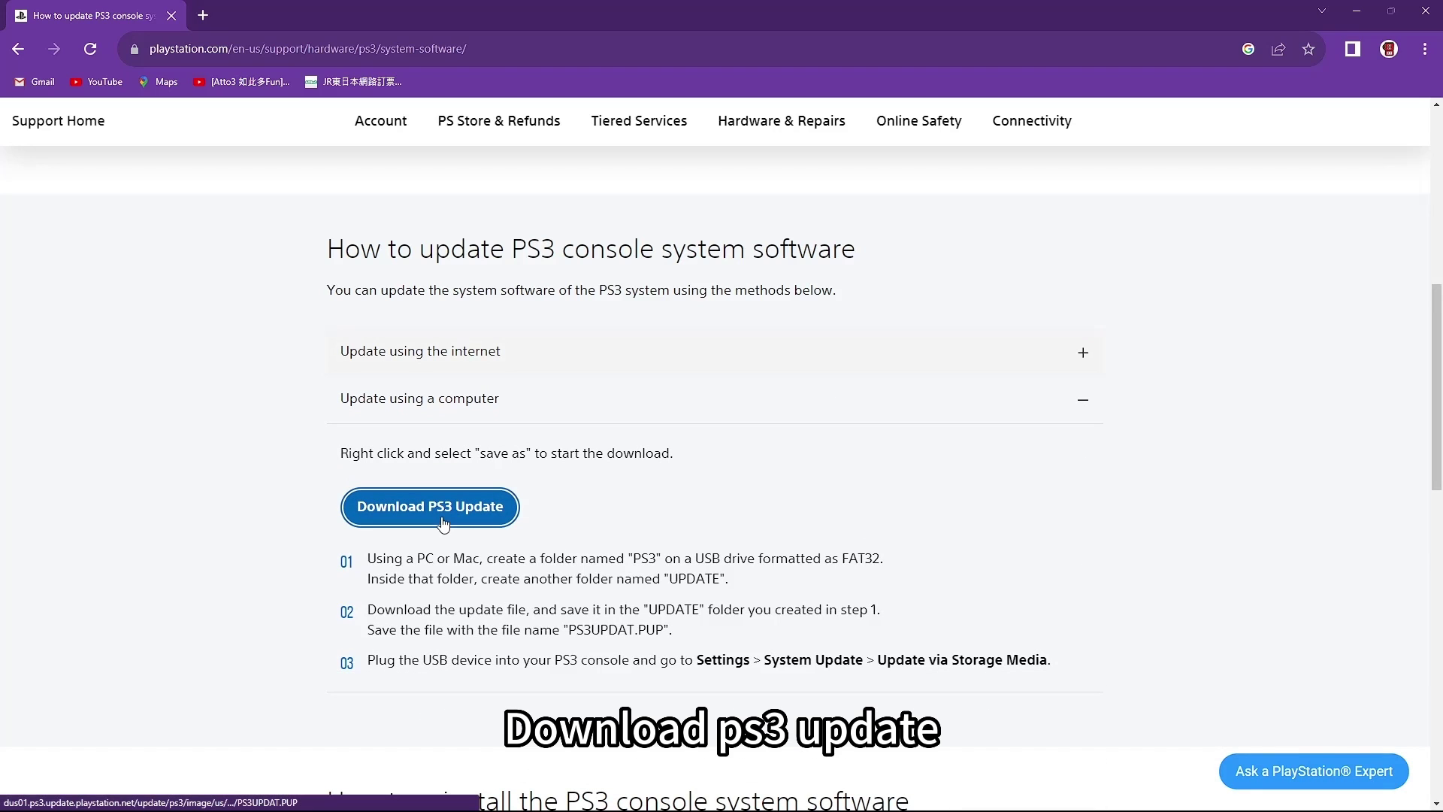
Download the PS3UPDAT.PUP update file from the computer update section of the PS3 system software page.
left_click(443, 524)
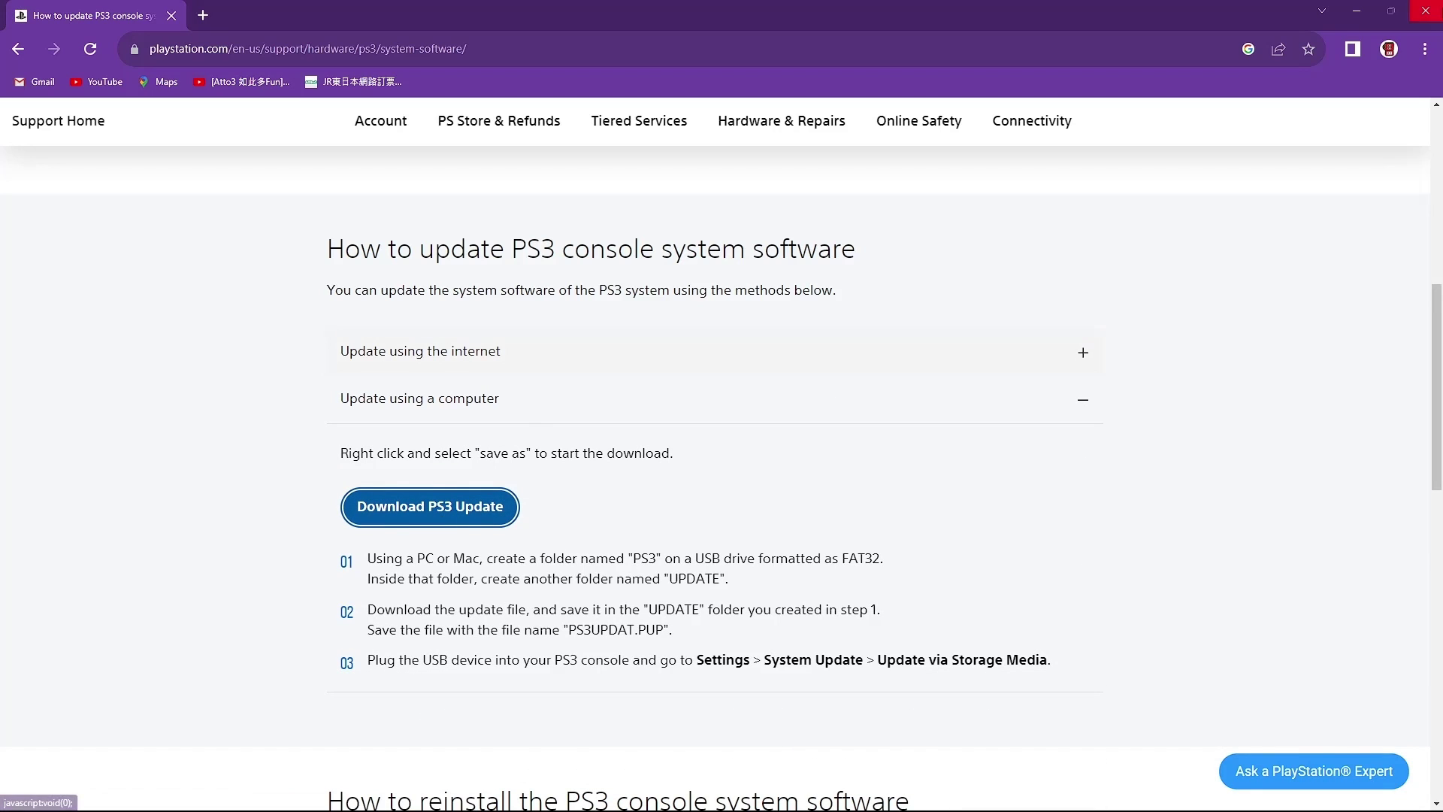
left_click(1420, 49)
left_click(1279, 157)
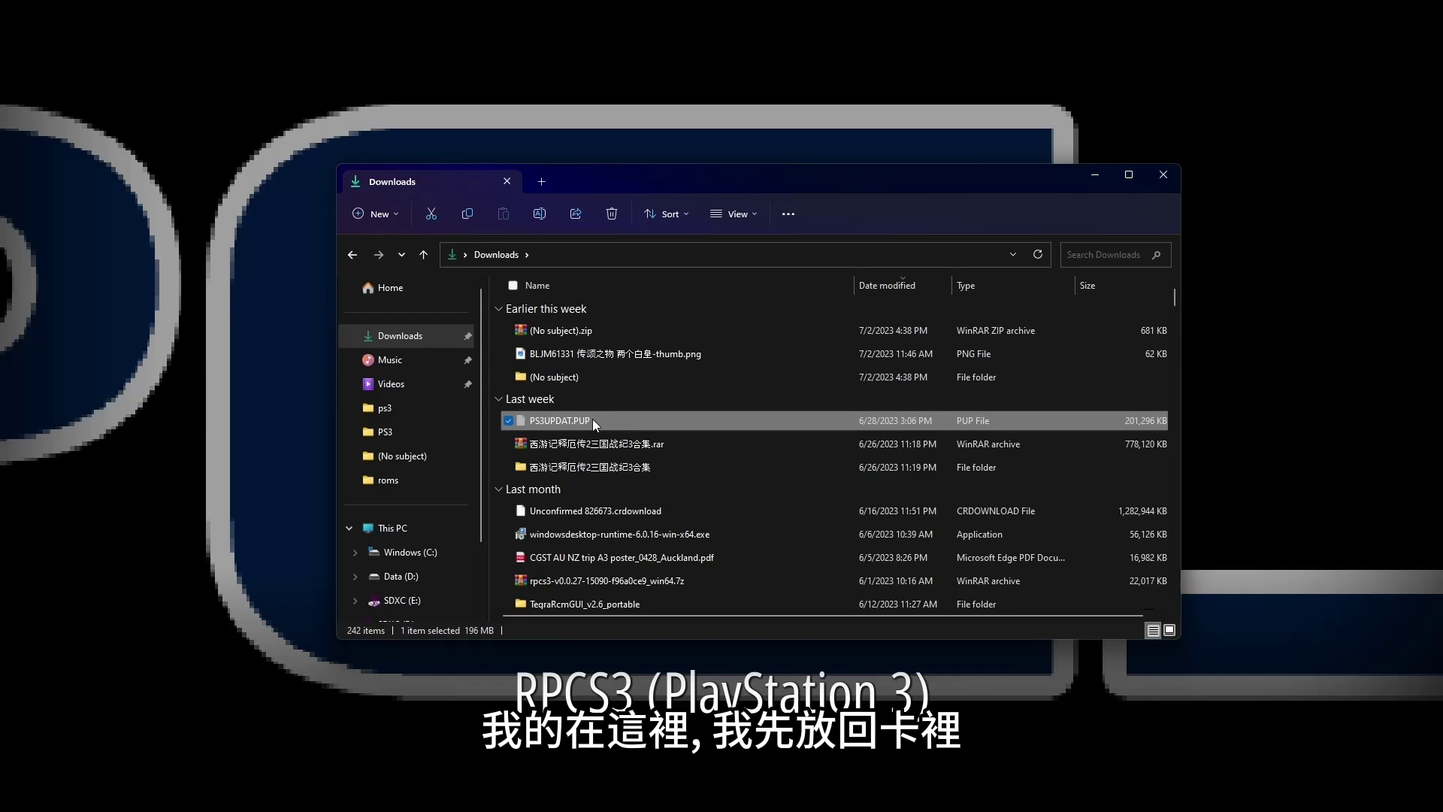
Move PS3UPDAT.PUP from the Downloads folder to the root of the SDXC (E:) drive.
left_click(364, 258)
left_click(364, 259)
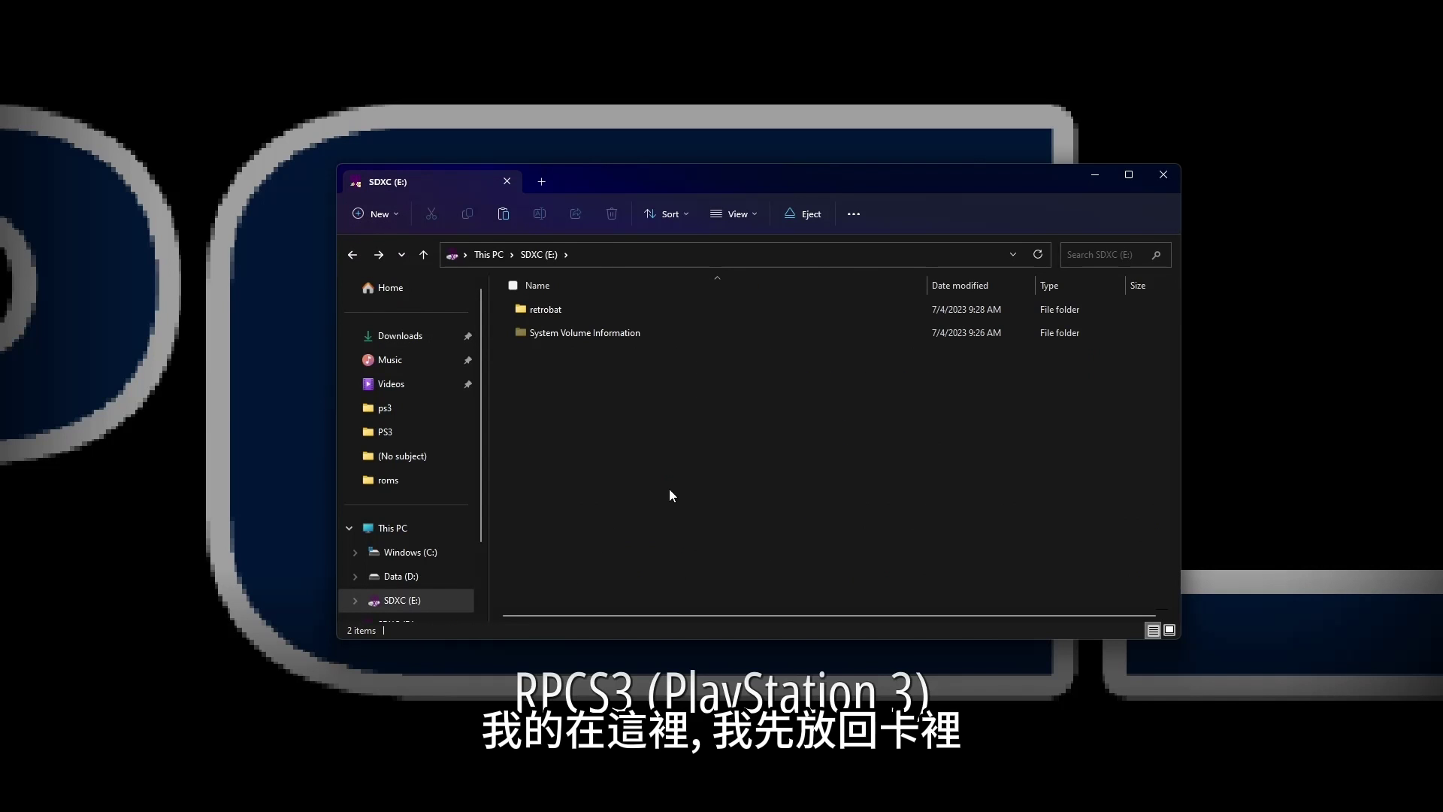
key("ctrl+v")
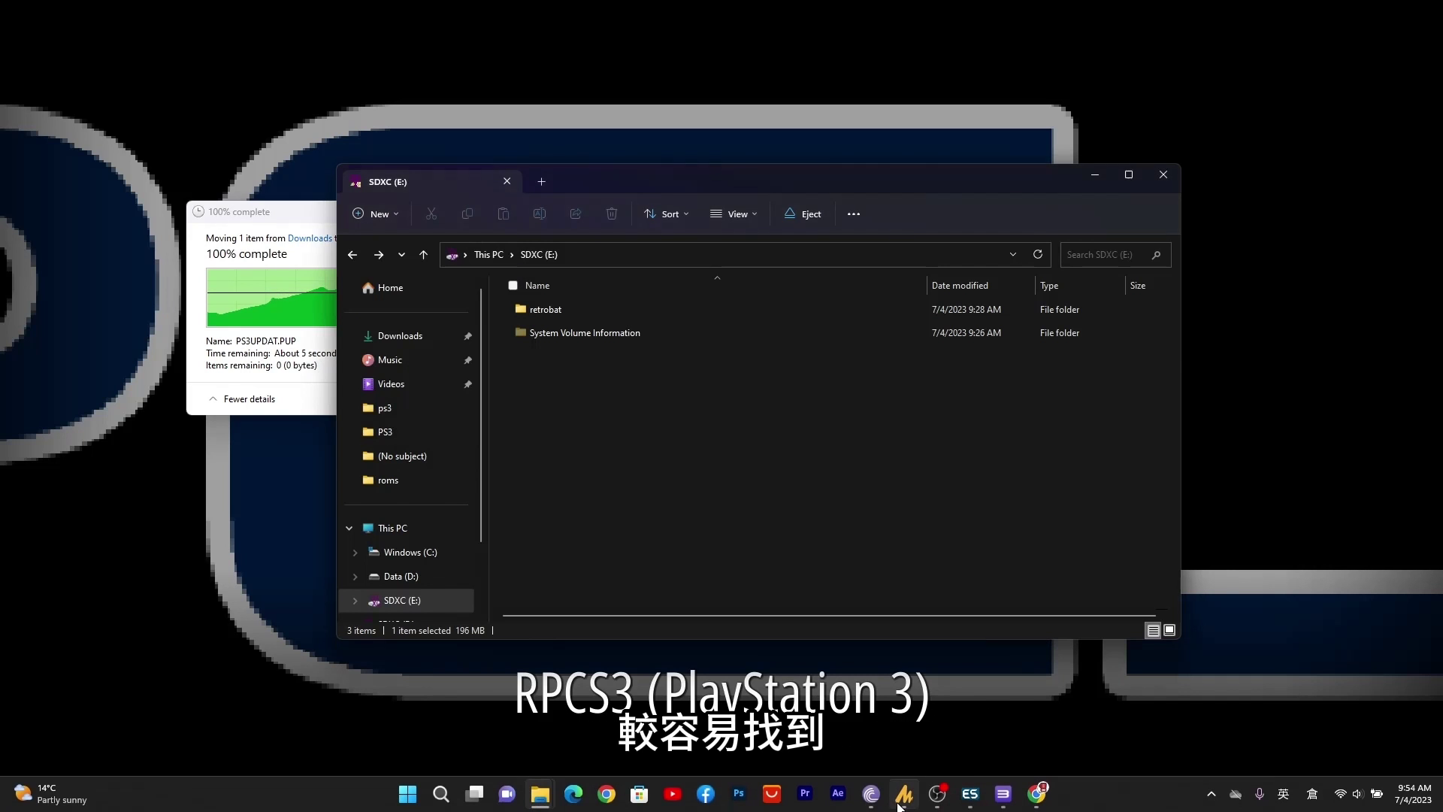
Switch to RPCS3 and install the PS3 firmware from PS3UPDAT.PUP on the SDXC (E:) drive.
left_click(1004, 794)
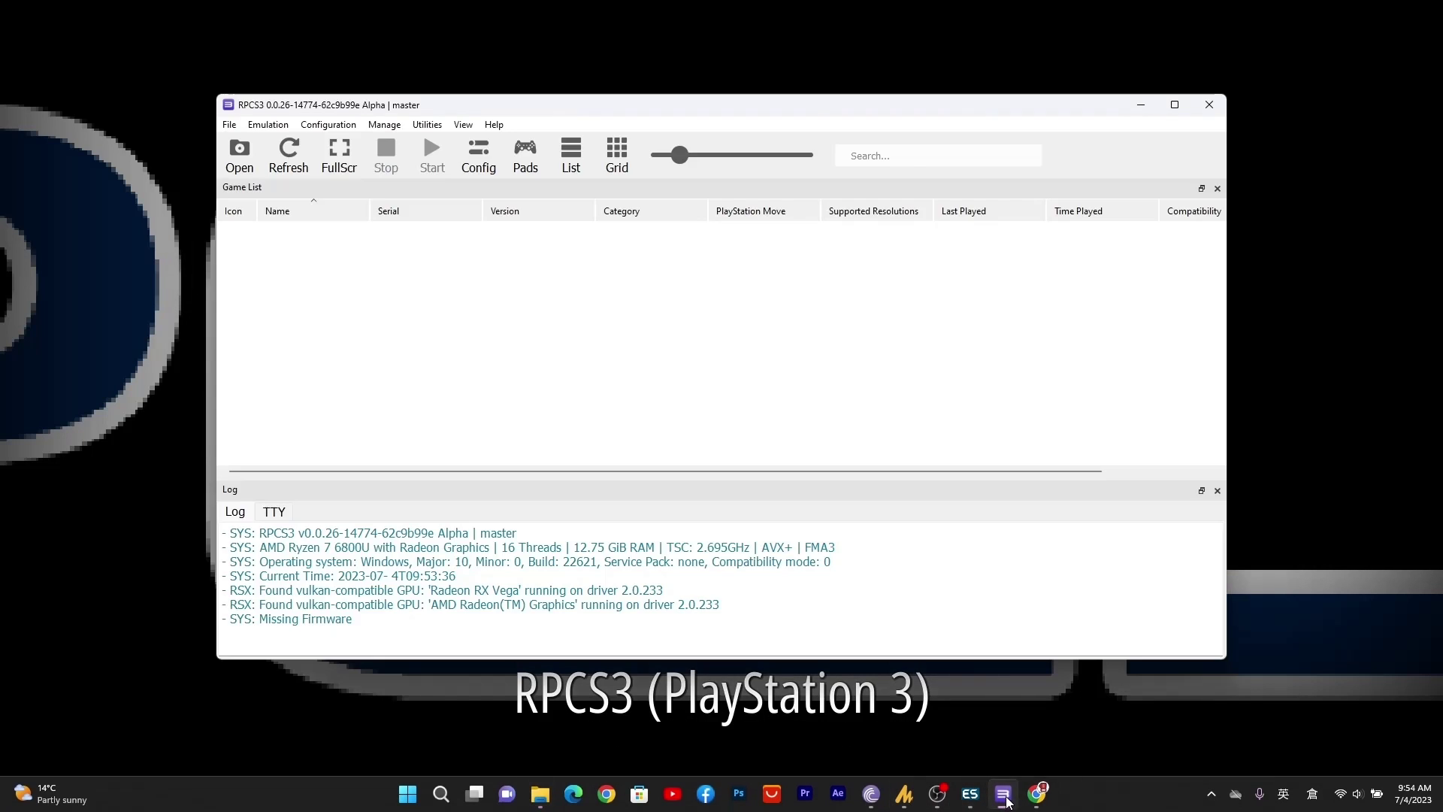
left_click(234, 129)
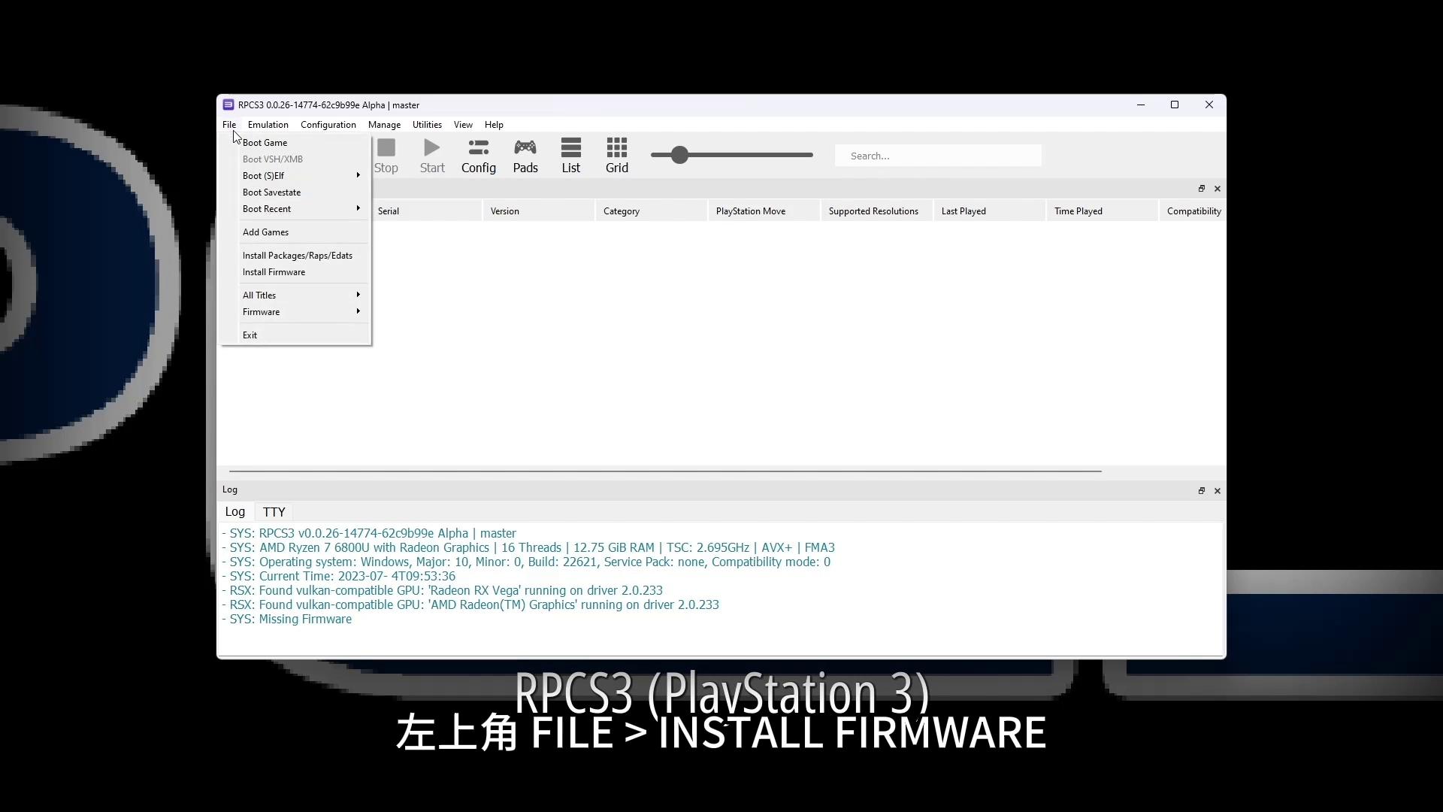
left_click(272, 273)
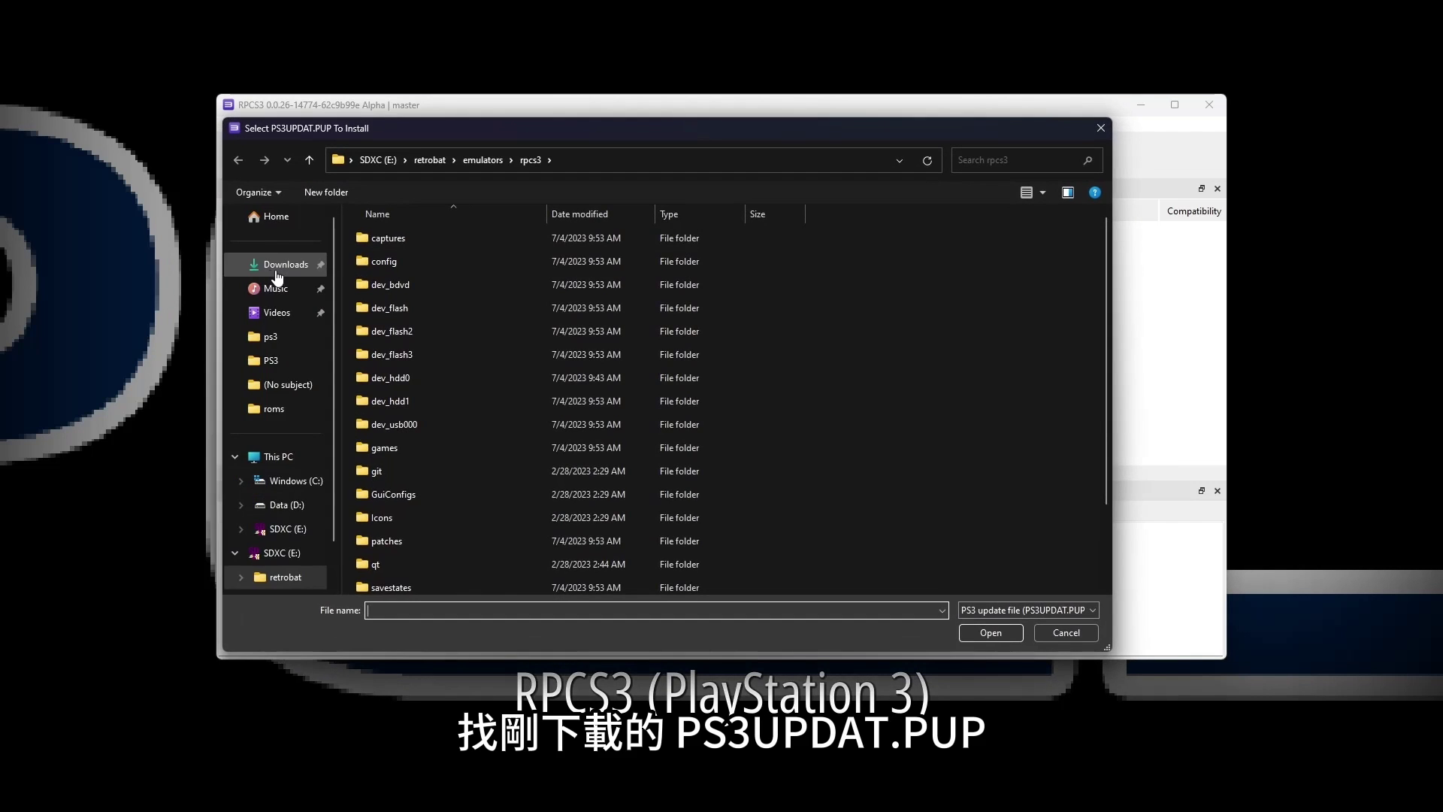
left_click(391, 161)
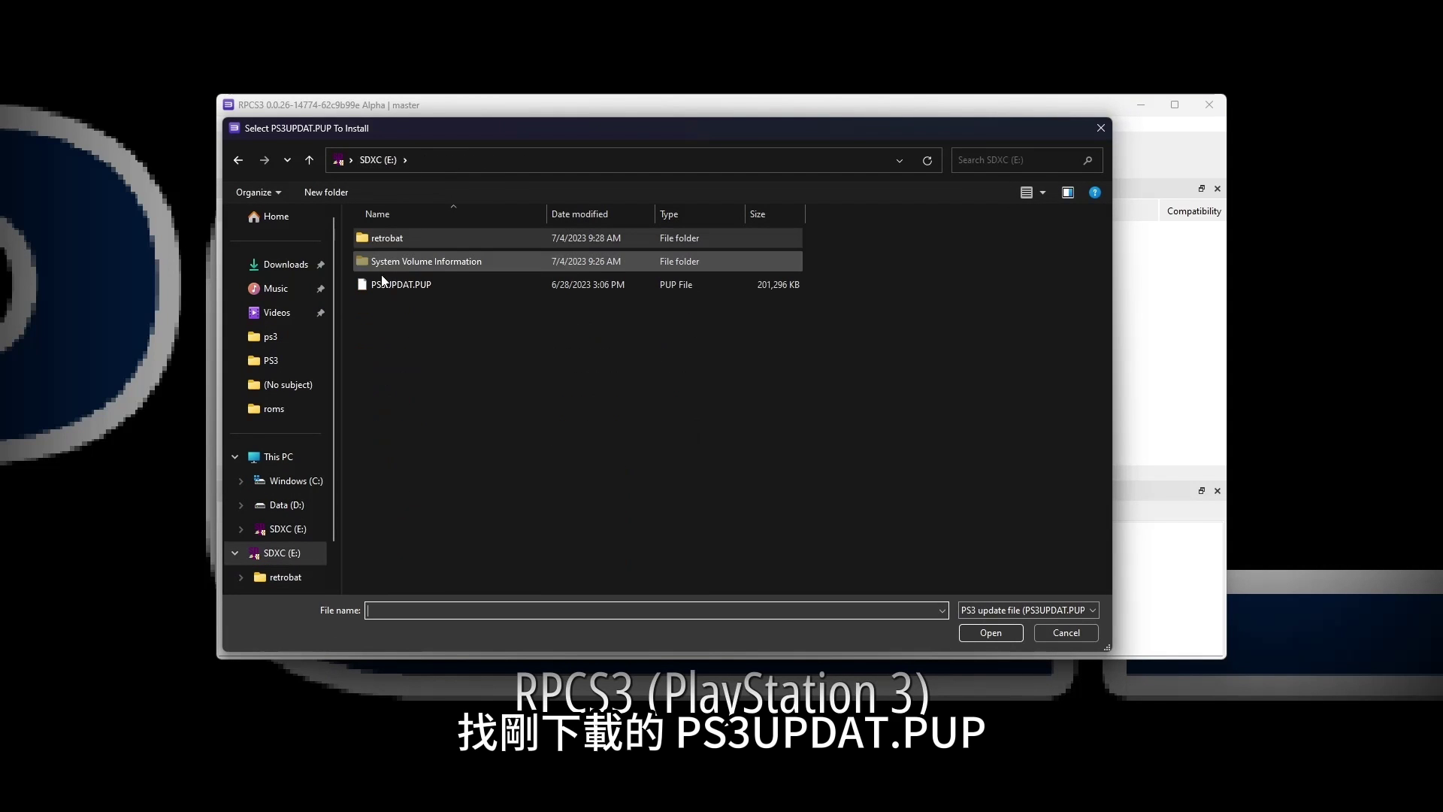
left_click(425, 288)
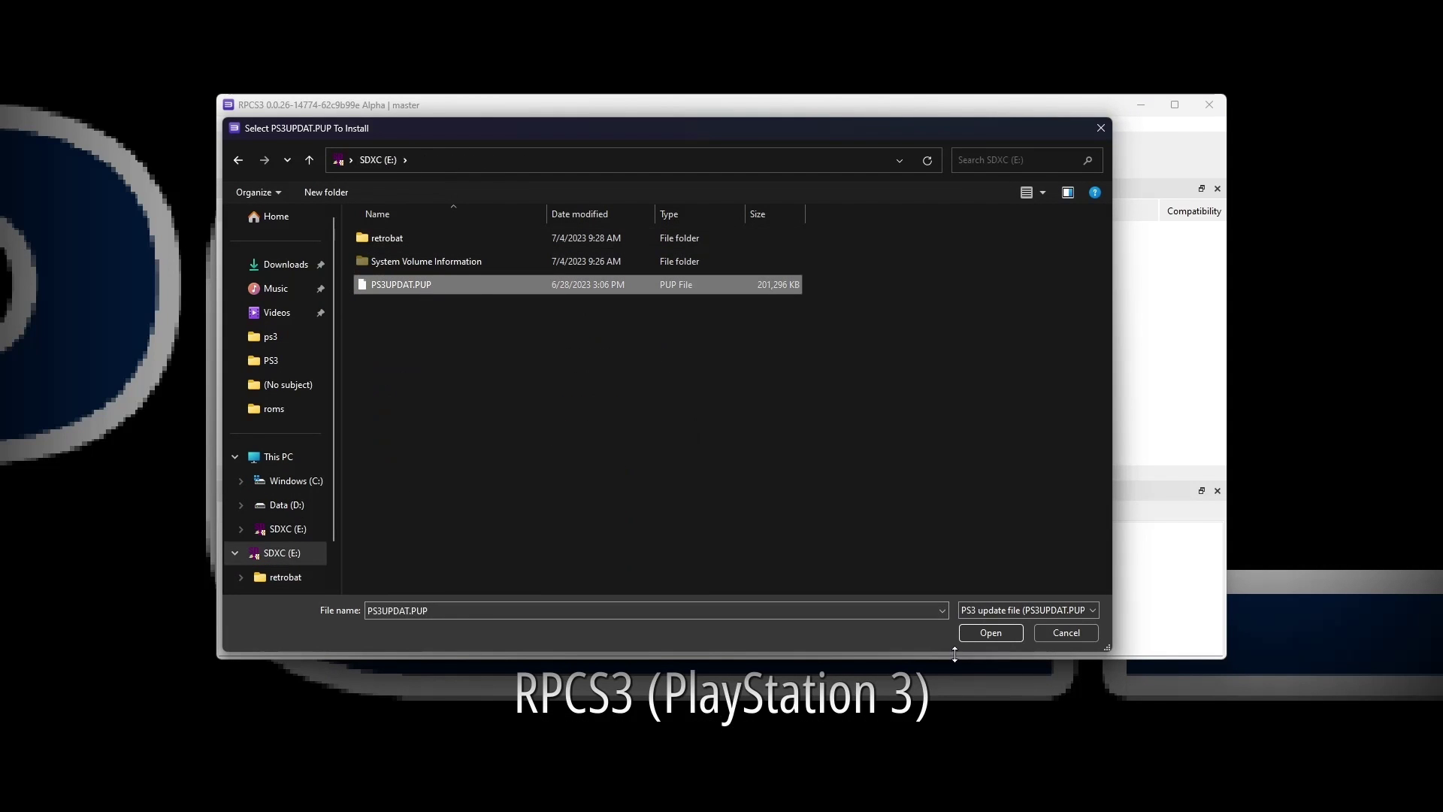
left_click(974, 634)
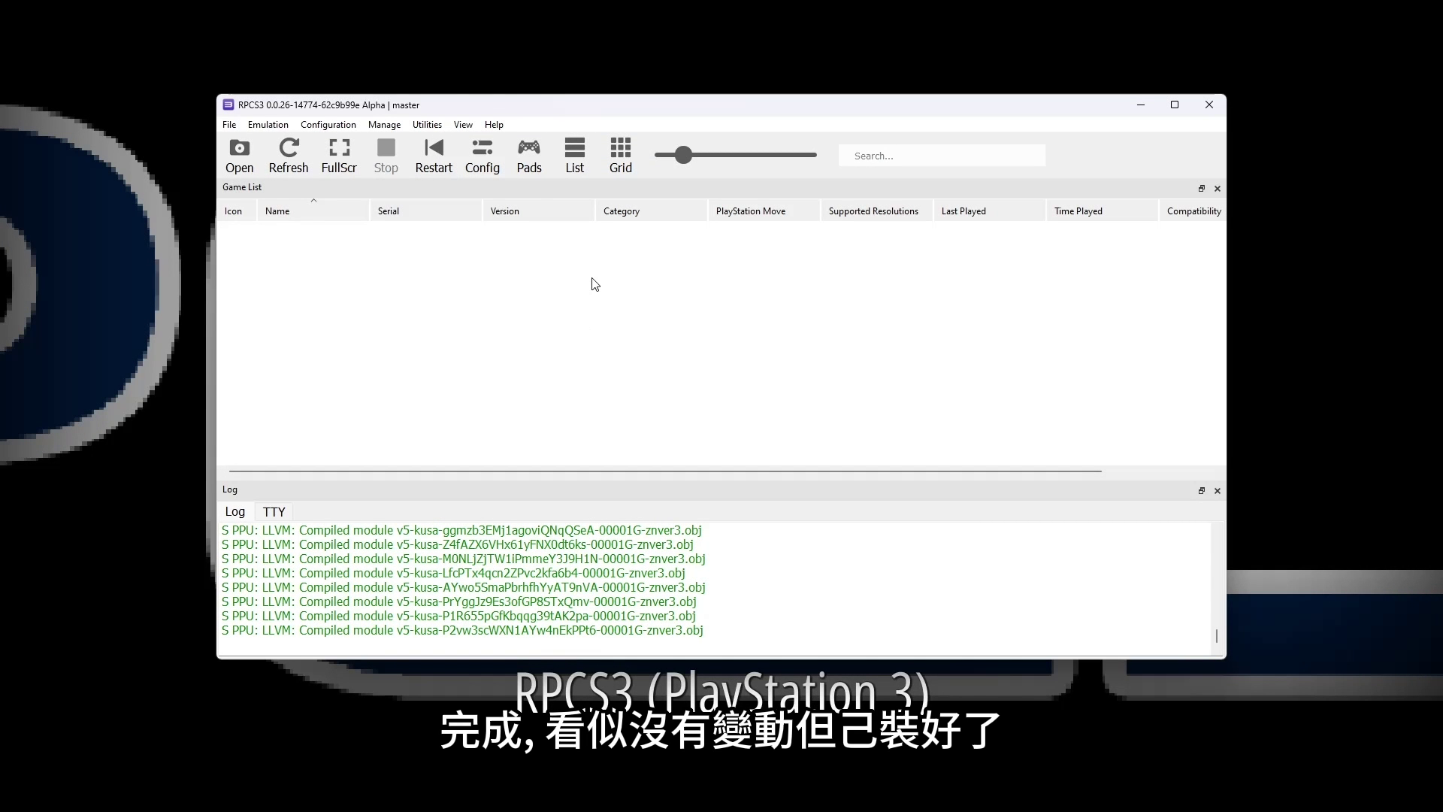
Save XInput as Player 1's gamepad handler and exit the emulator.
left_click(539, 172)
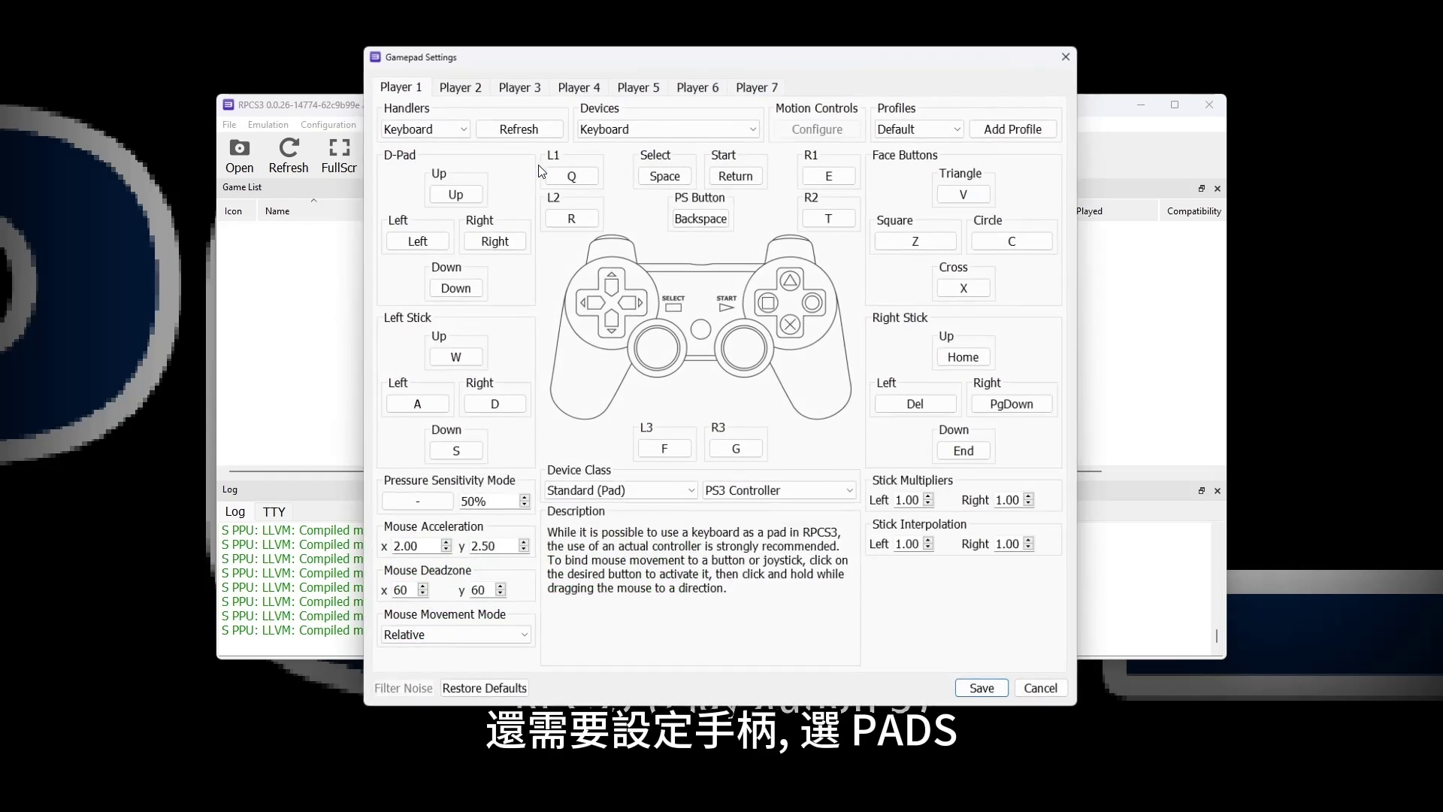
left_click(454, 130)
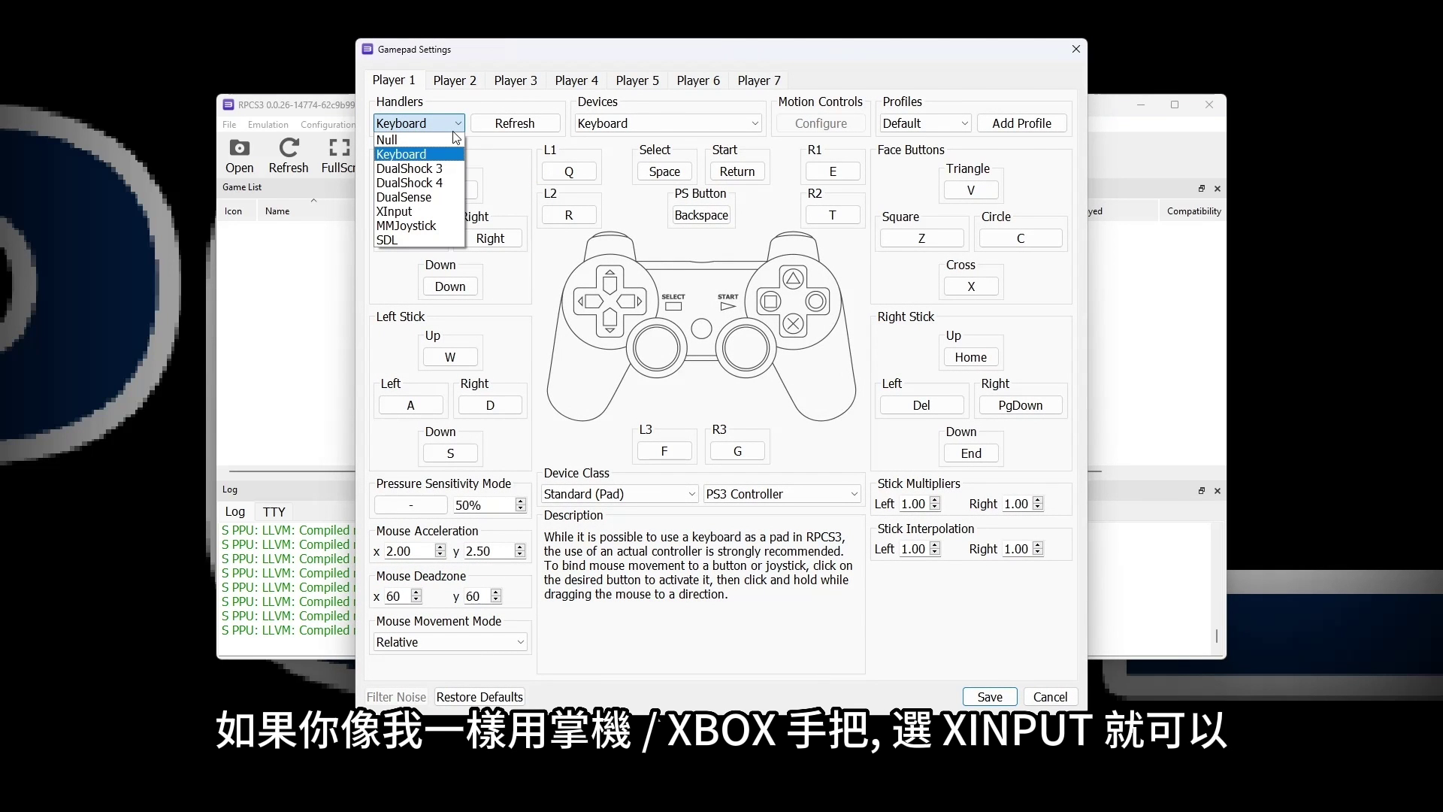
left_click(423, 212)
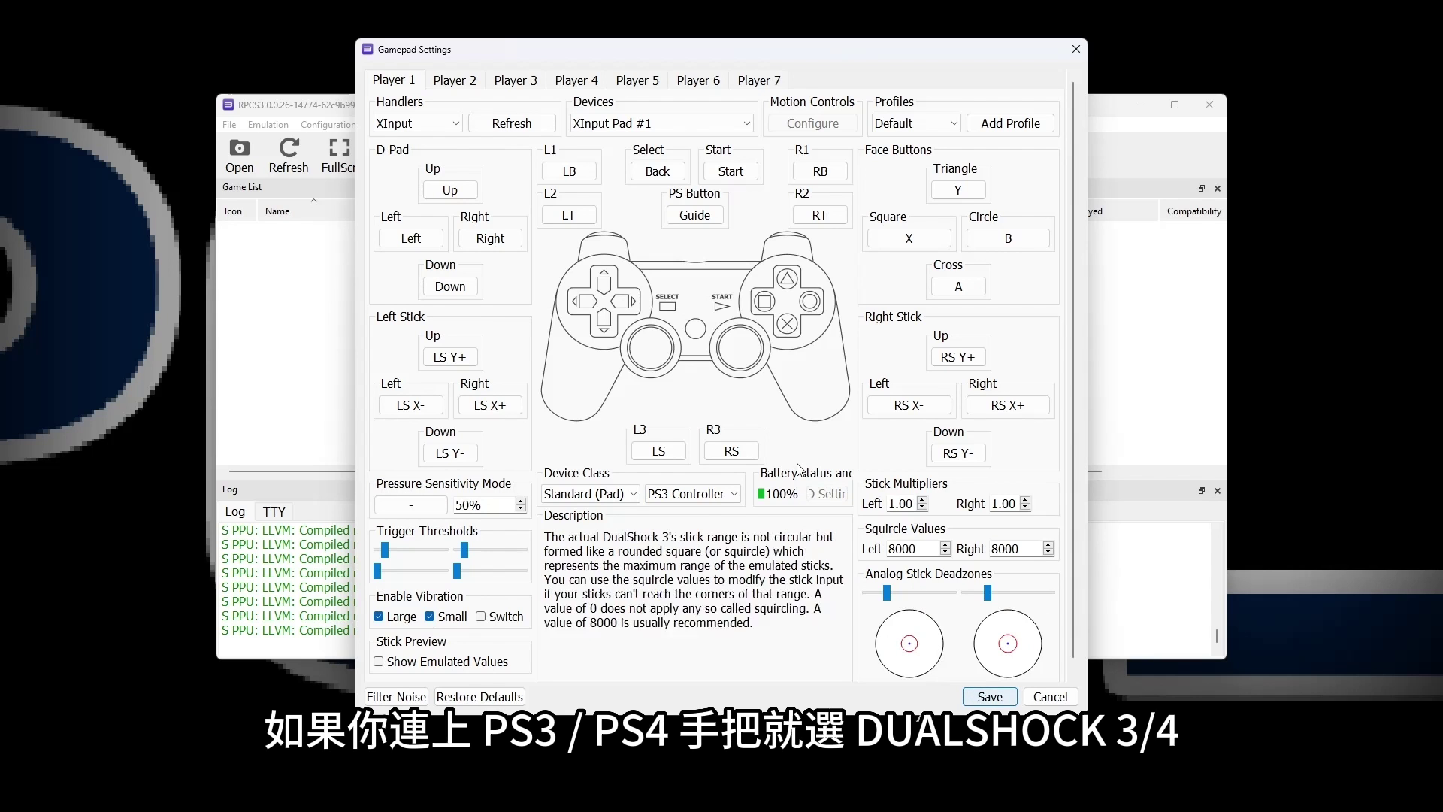
left_click(427, 126)
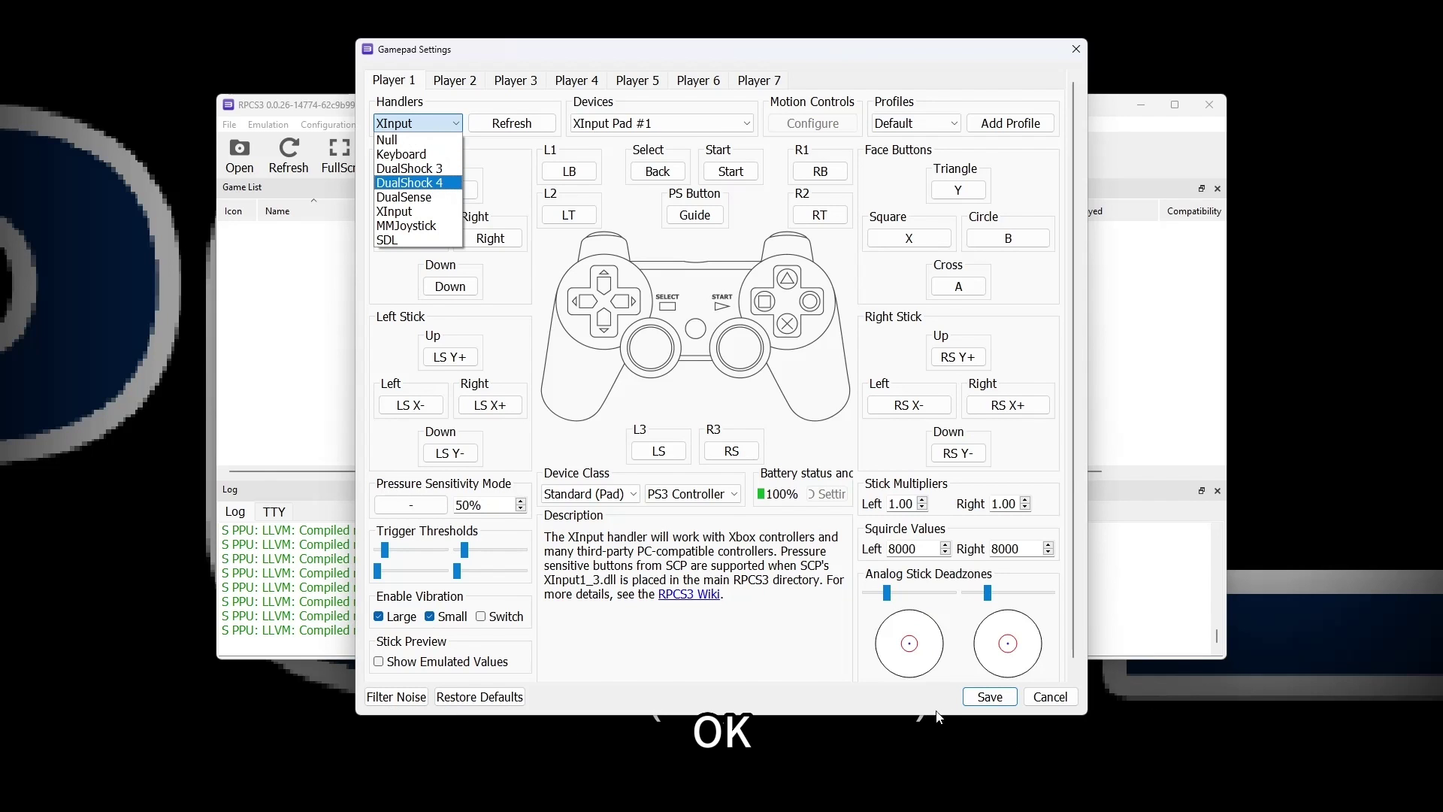
left_click(975, 701)
left_click(975, 698)
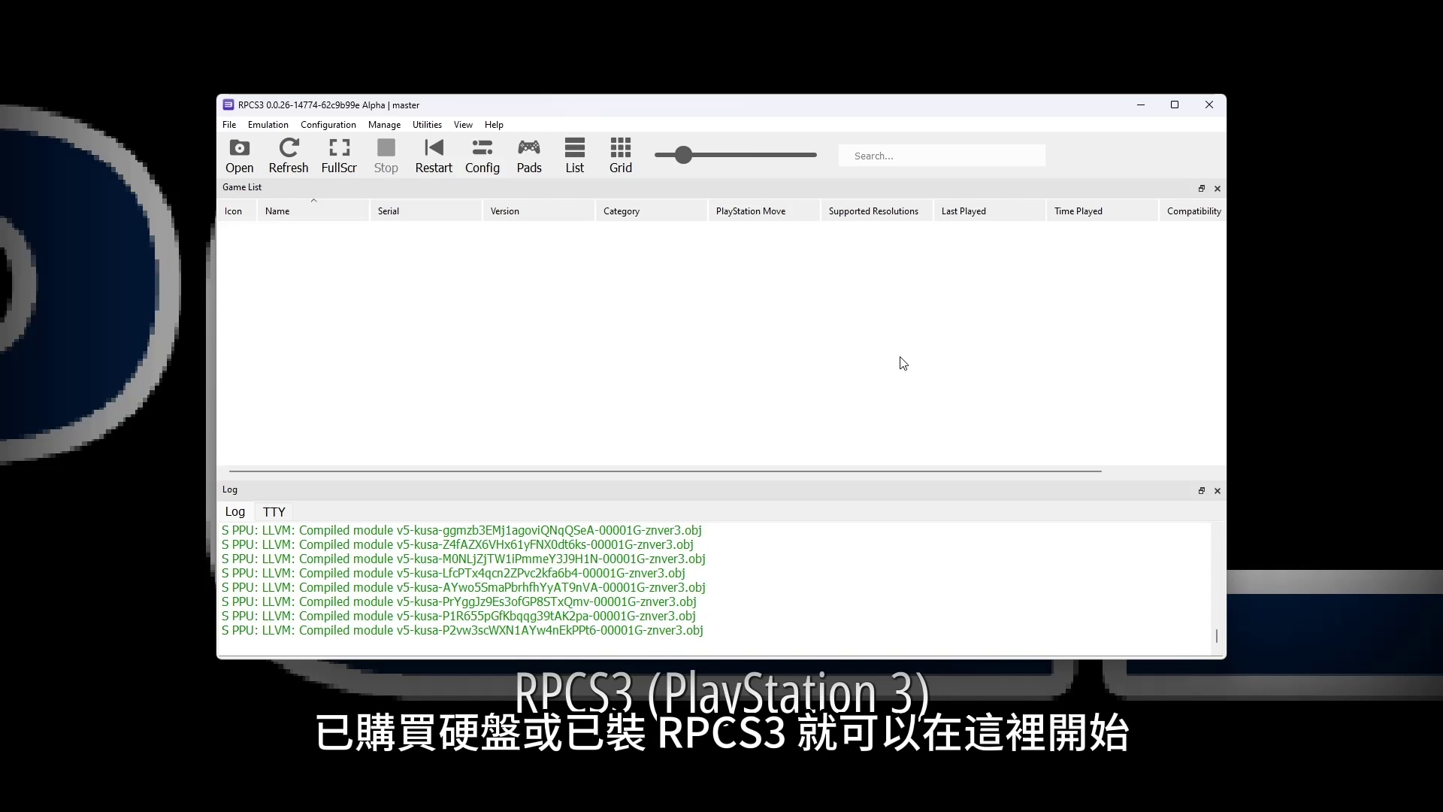
left_click(229, 125)
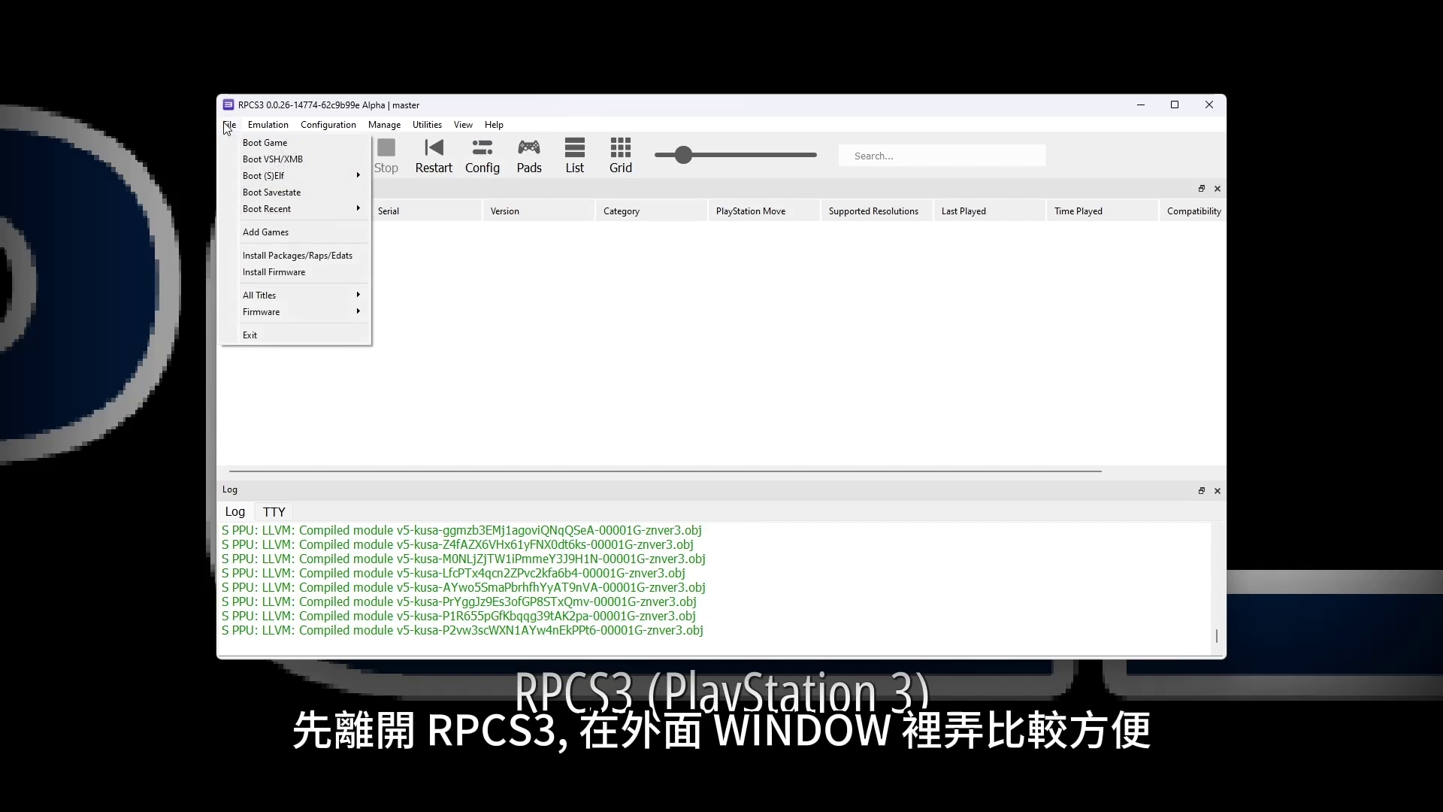
left_click(286, 342)
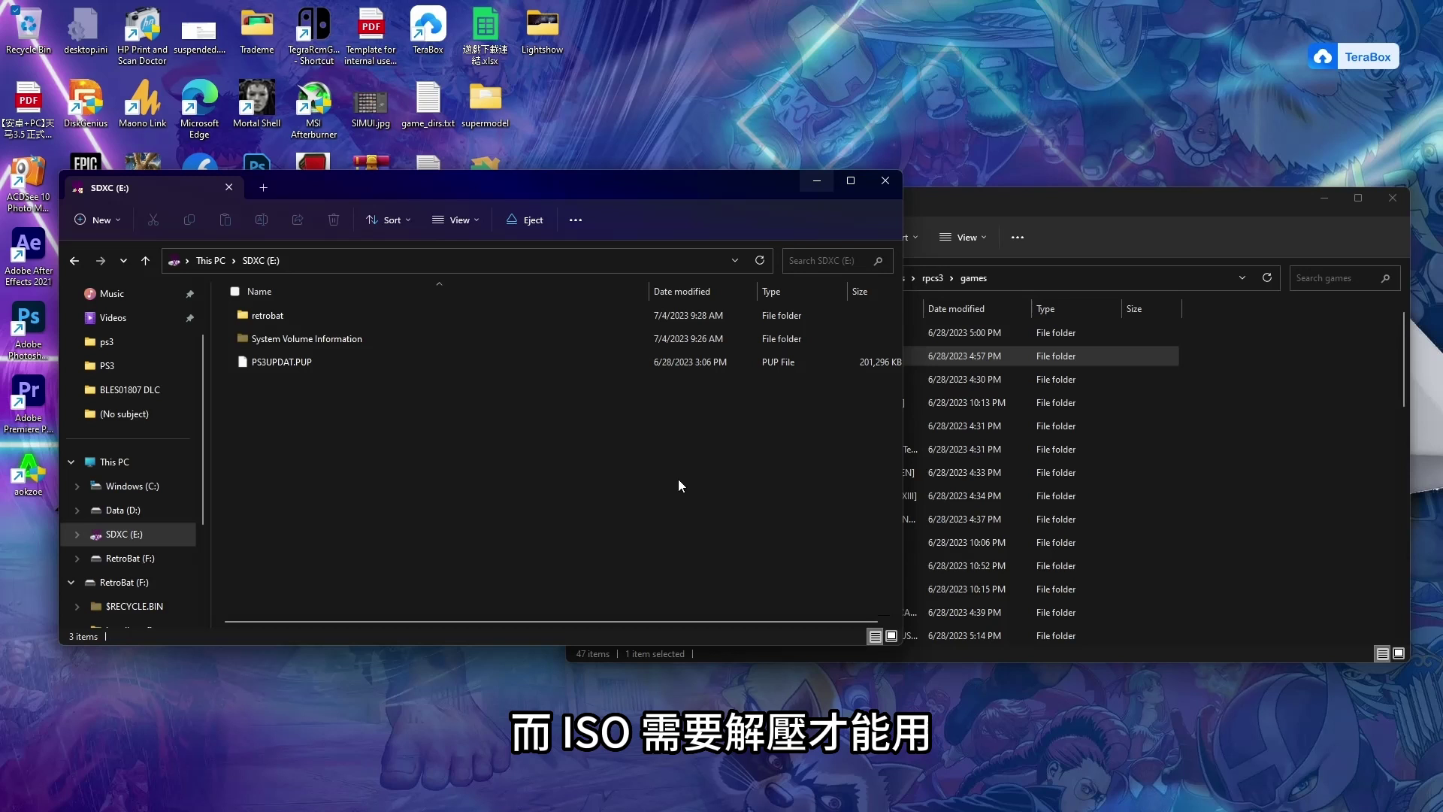
Examine the disc-image layout of the Grand Theft Auto V folder on RetroBat (F:), including PS3_GAME and its USRDIR folder.
left_click(1241, 459)
left_click(372, 465)
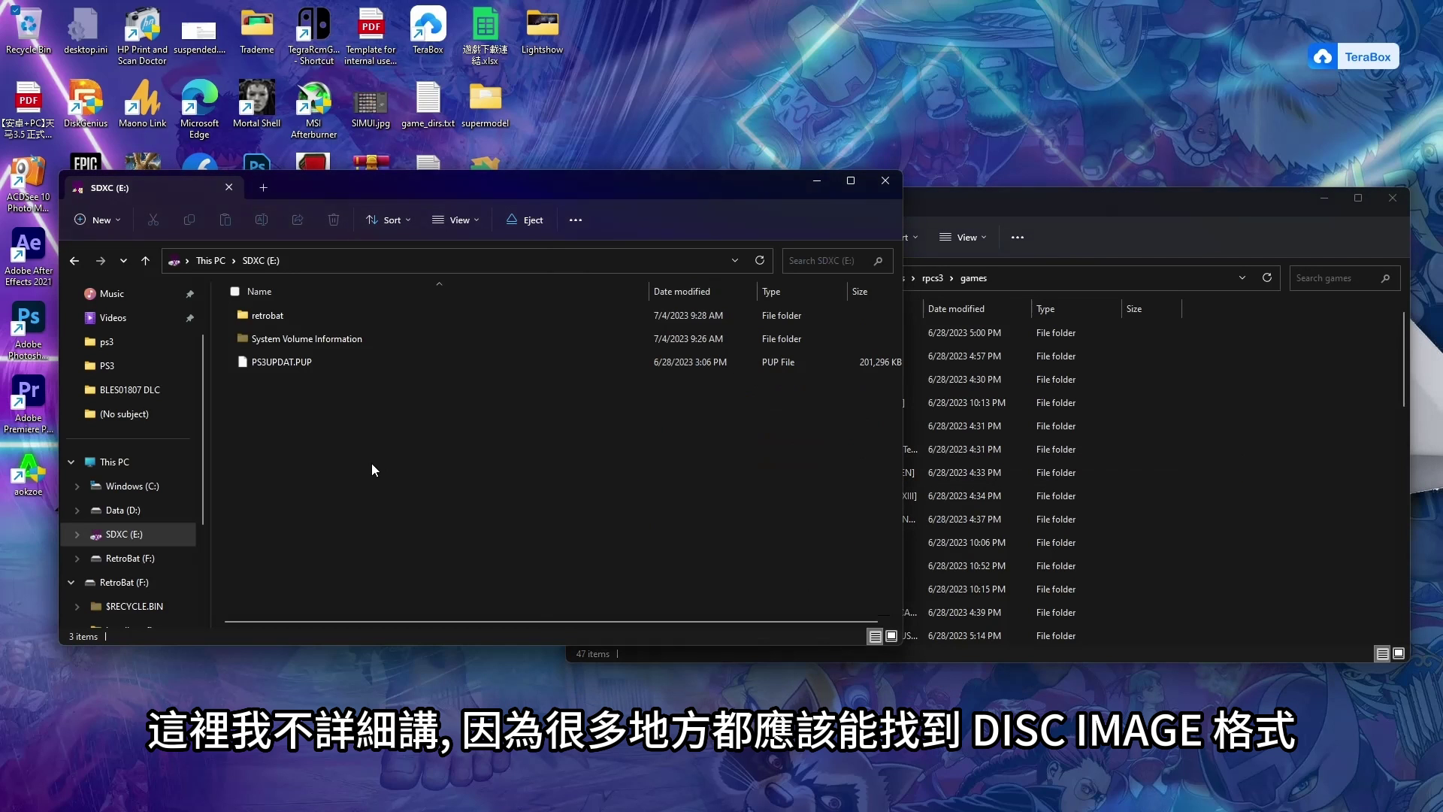
left_click(1193, 488)
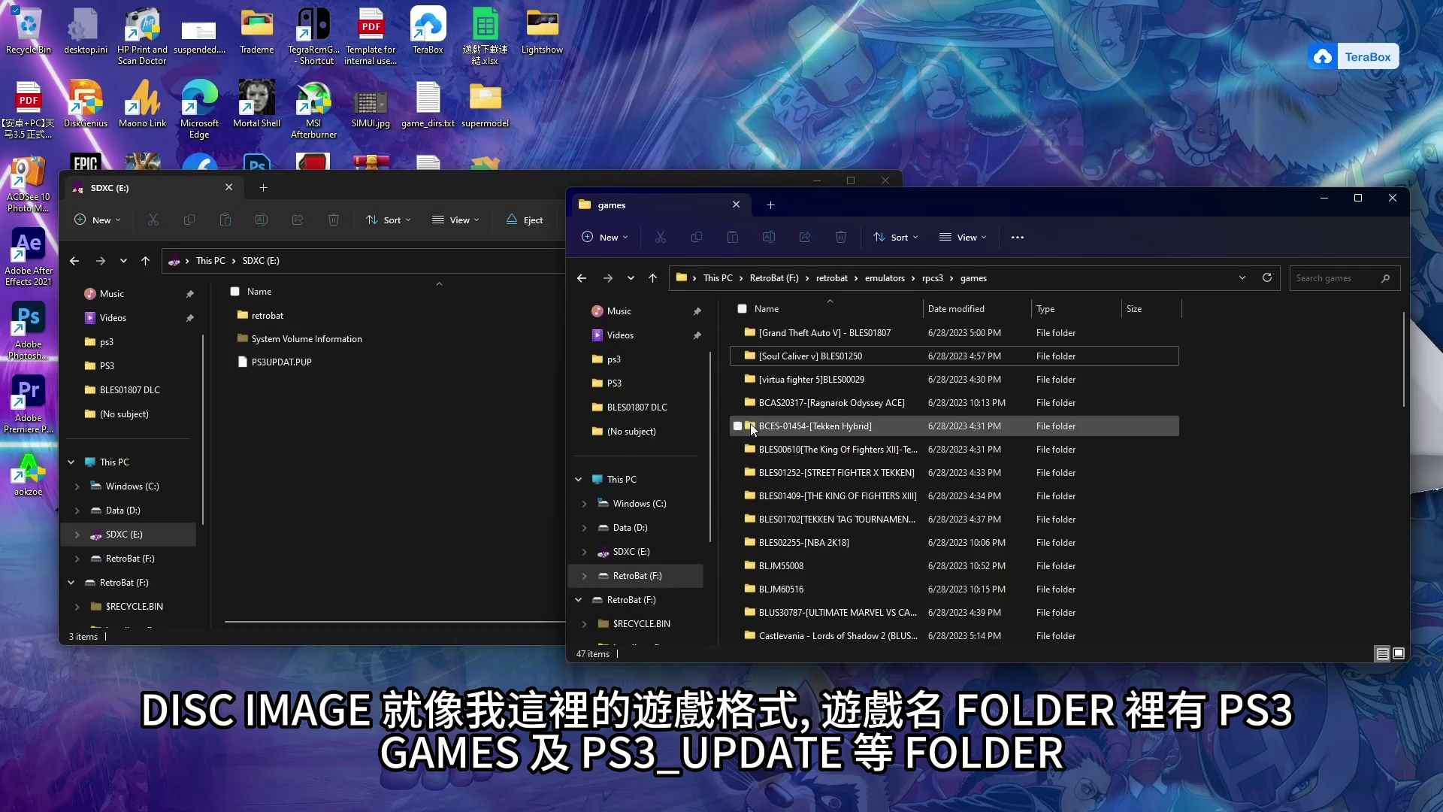
double_click(801, 333)
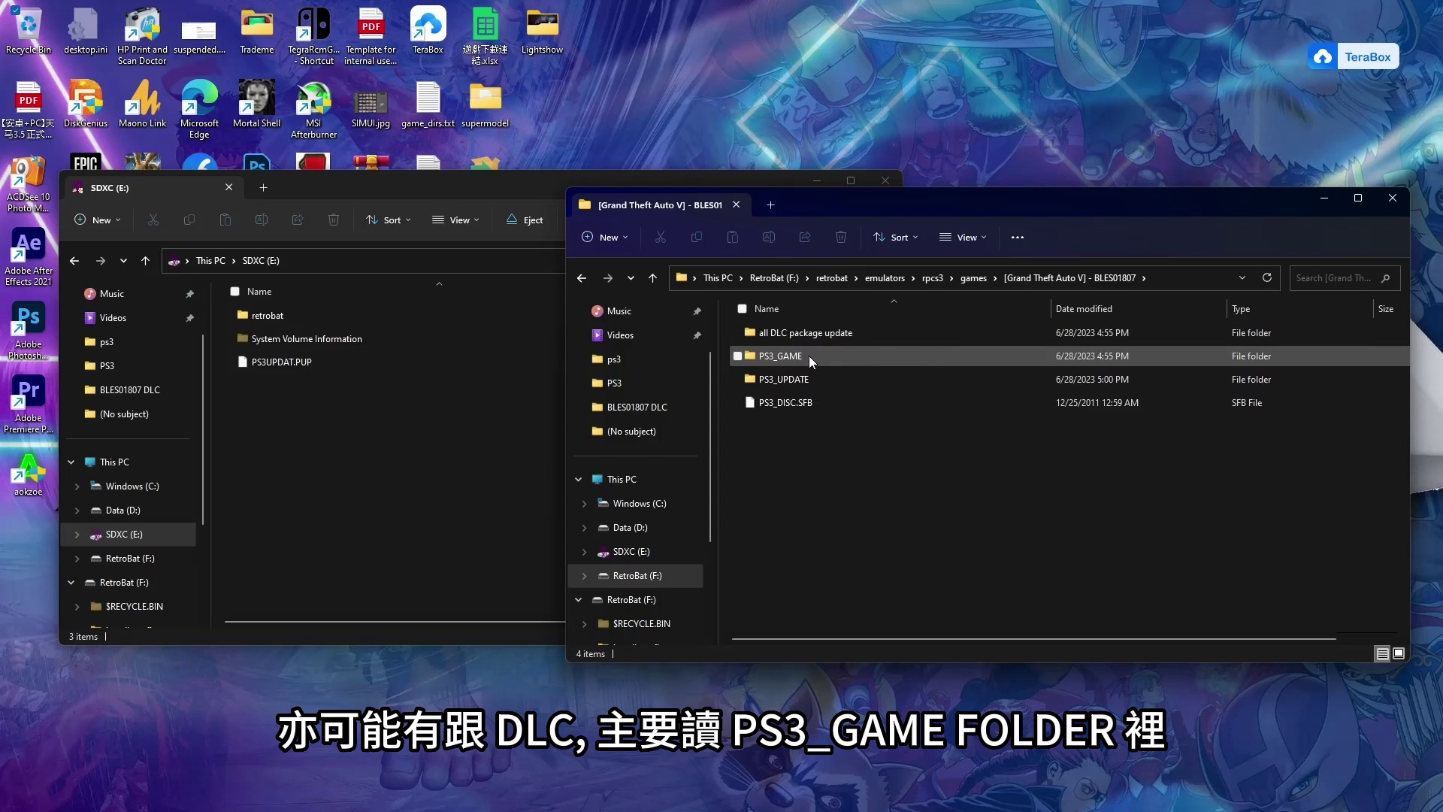
mouse_move(809, 355)
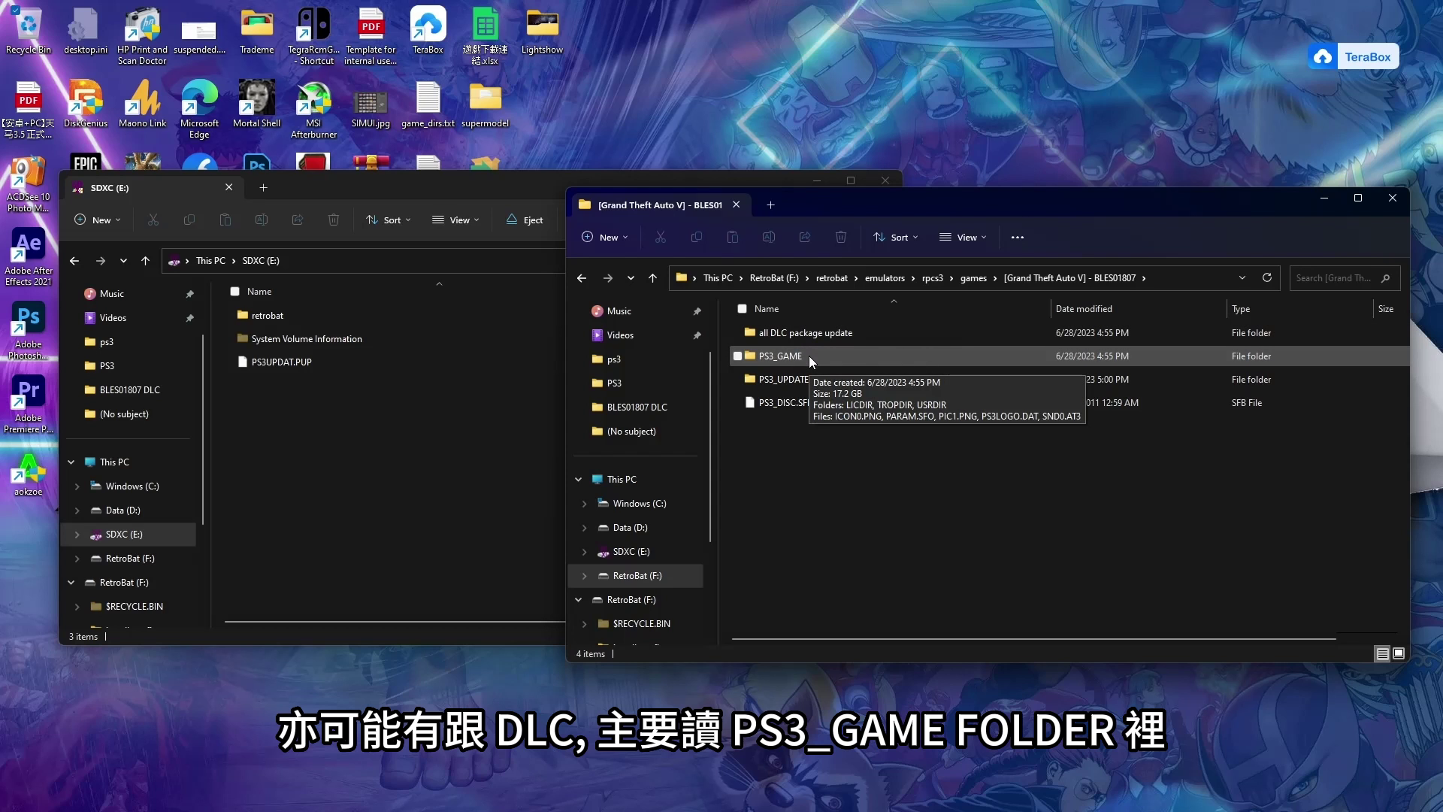
double_click(808, 355)
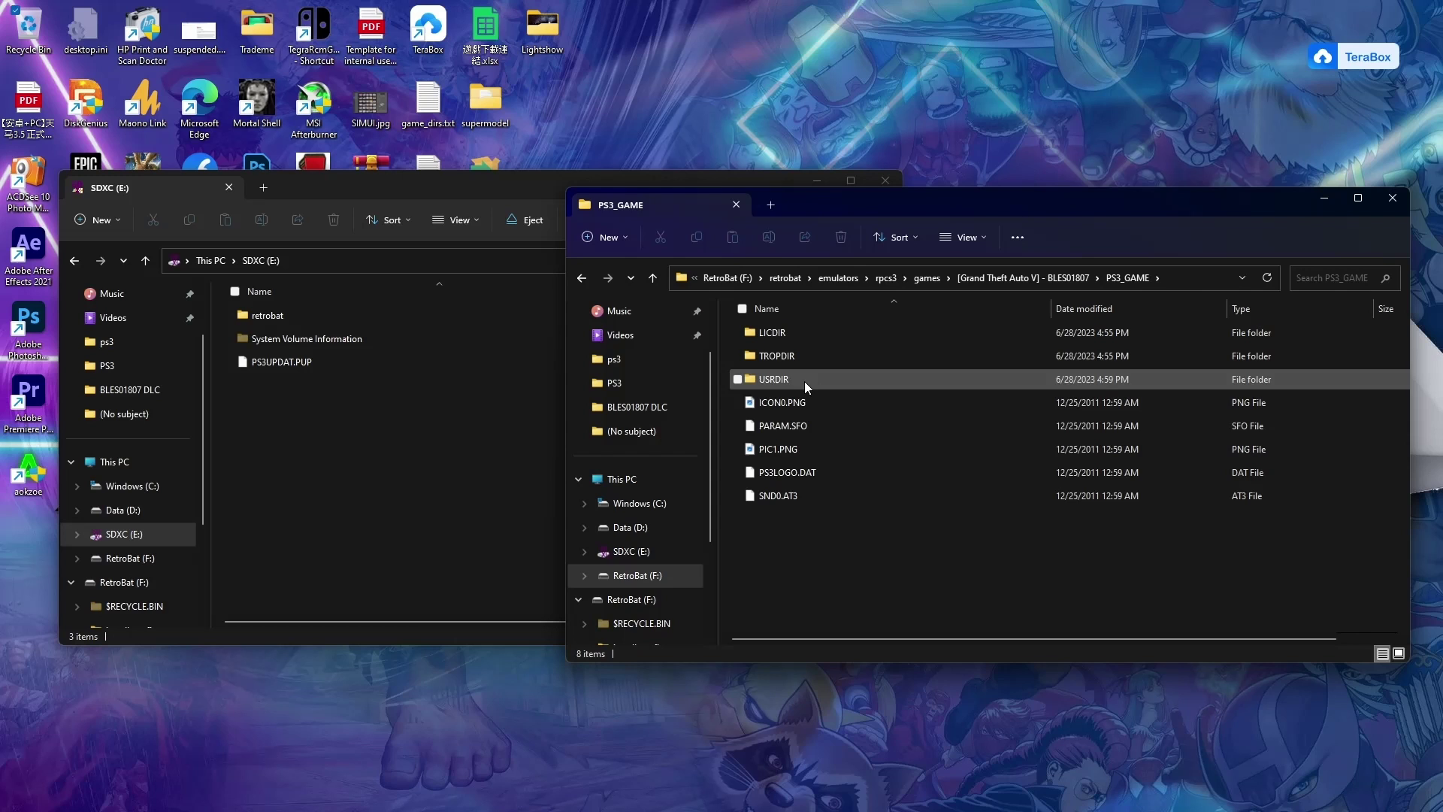
double_click(804, 381)
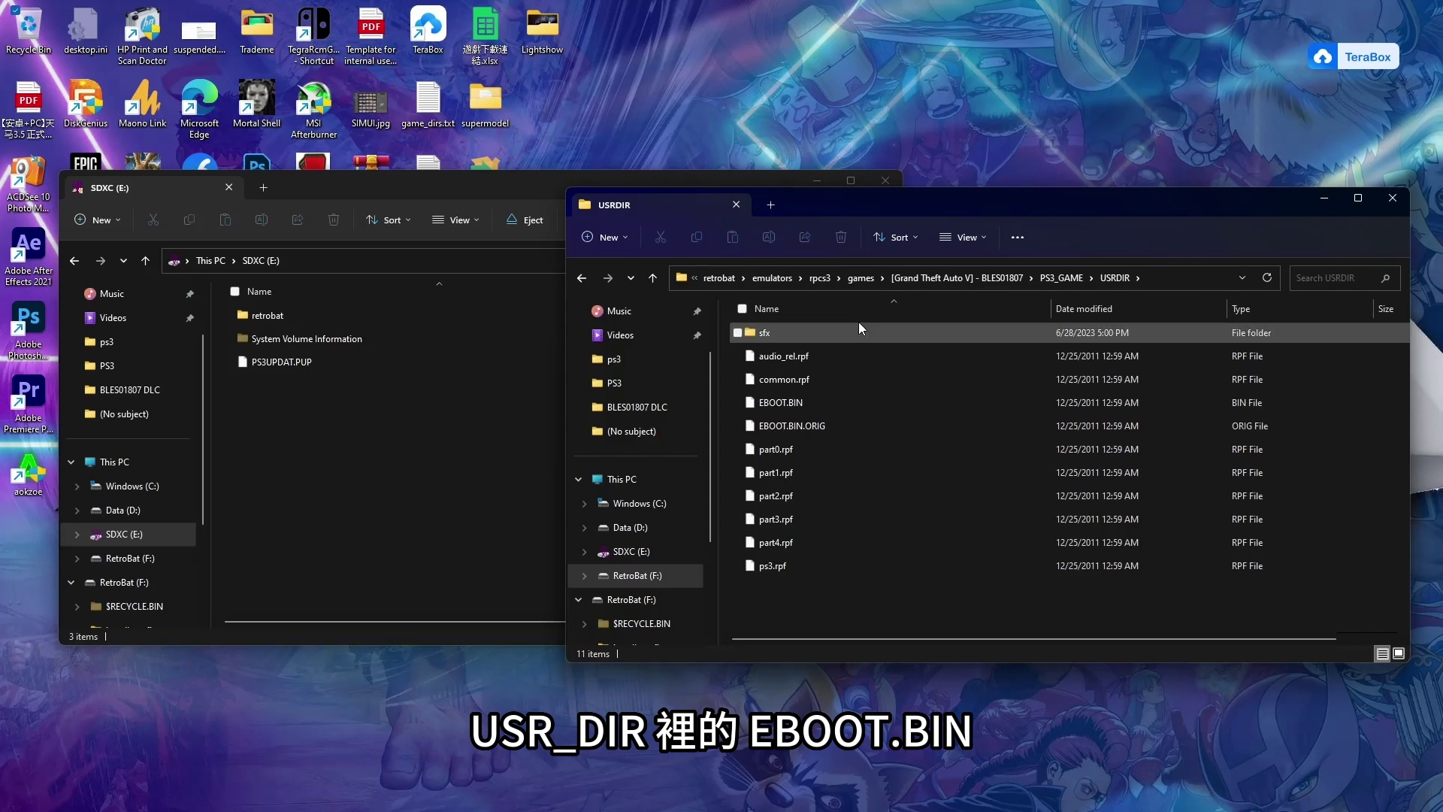
left_click(959, 276)
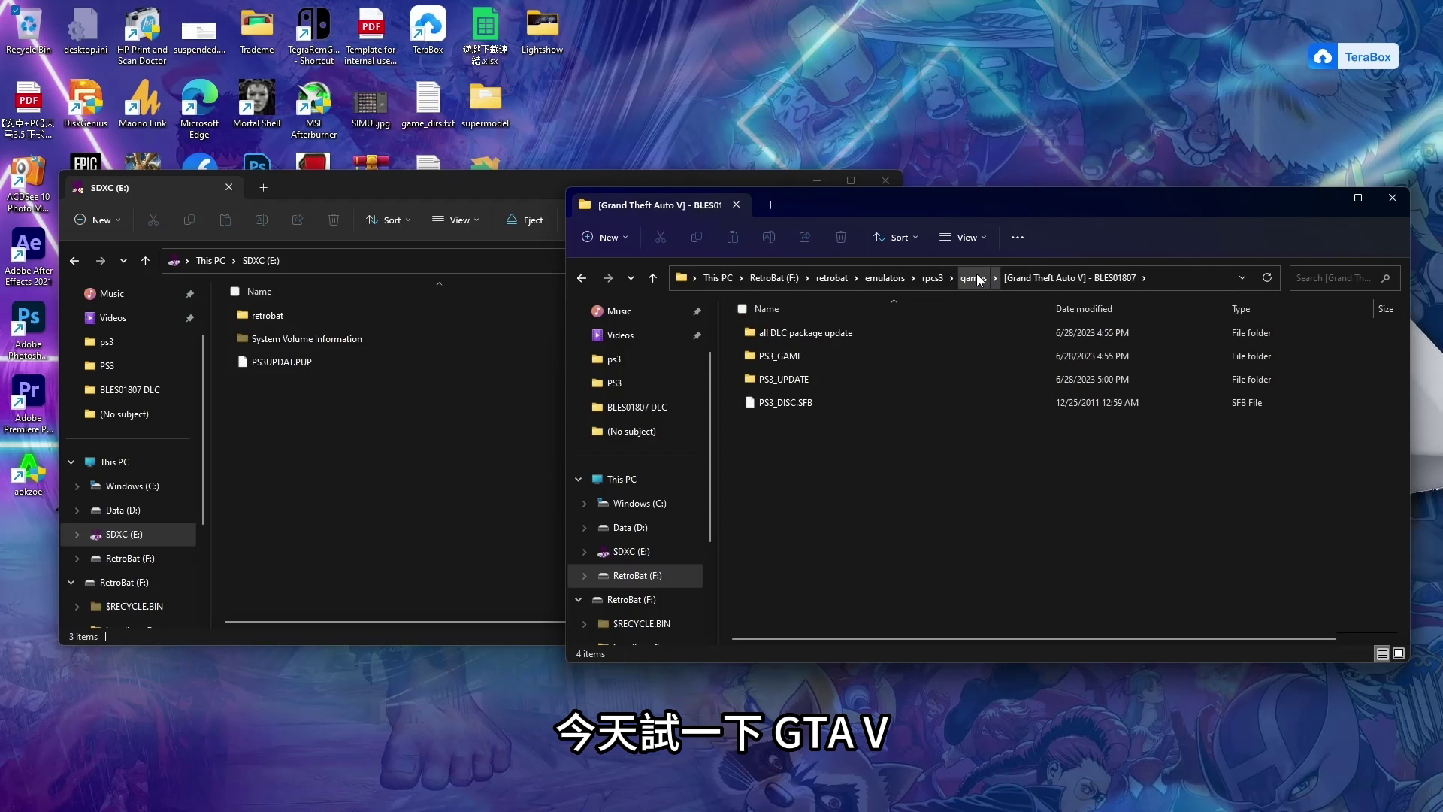
Check the PKG update files in Grand Theft Auto V's "all DLC package update" folder and return to the games folder.
double_click(843, 331)
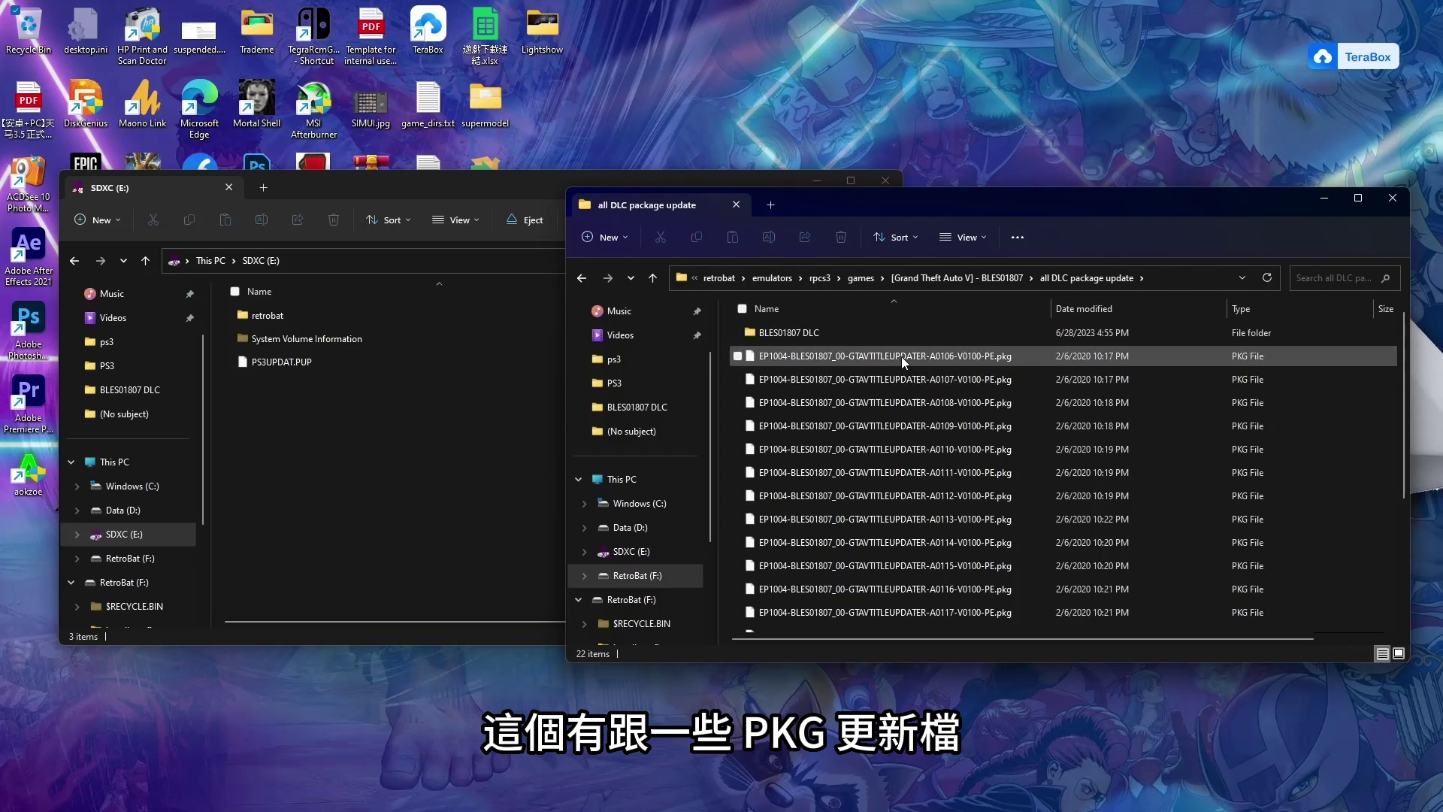
left_click(994, 278)
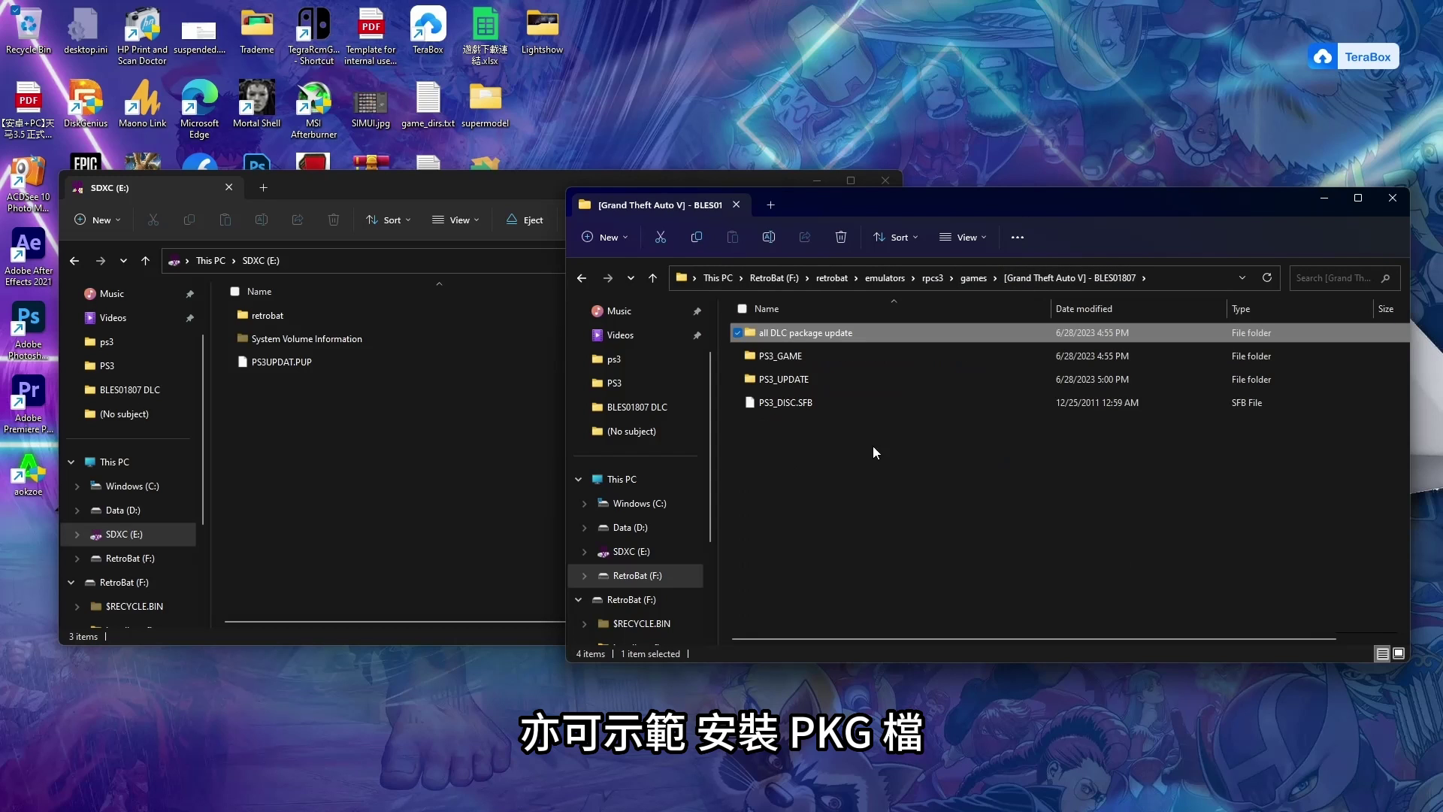
left_click(971, 278)
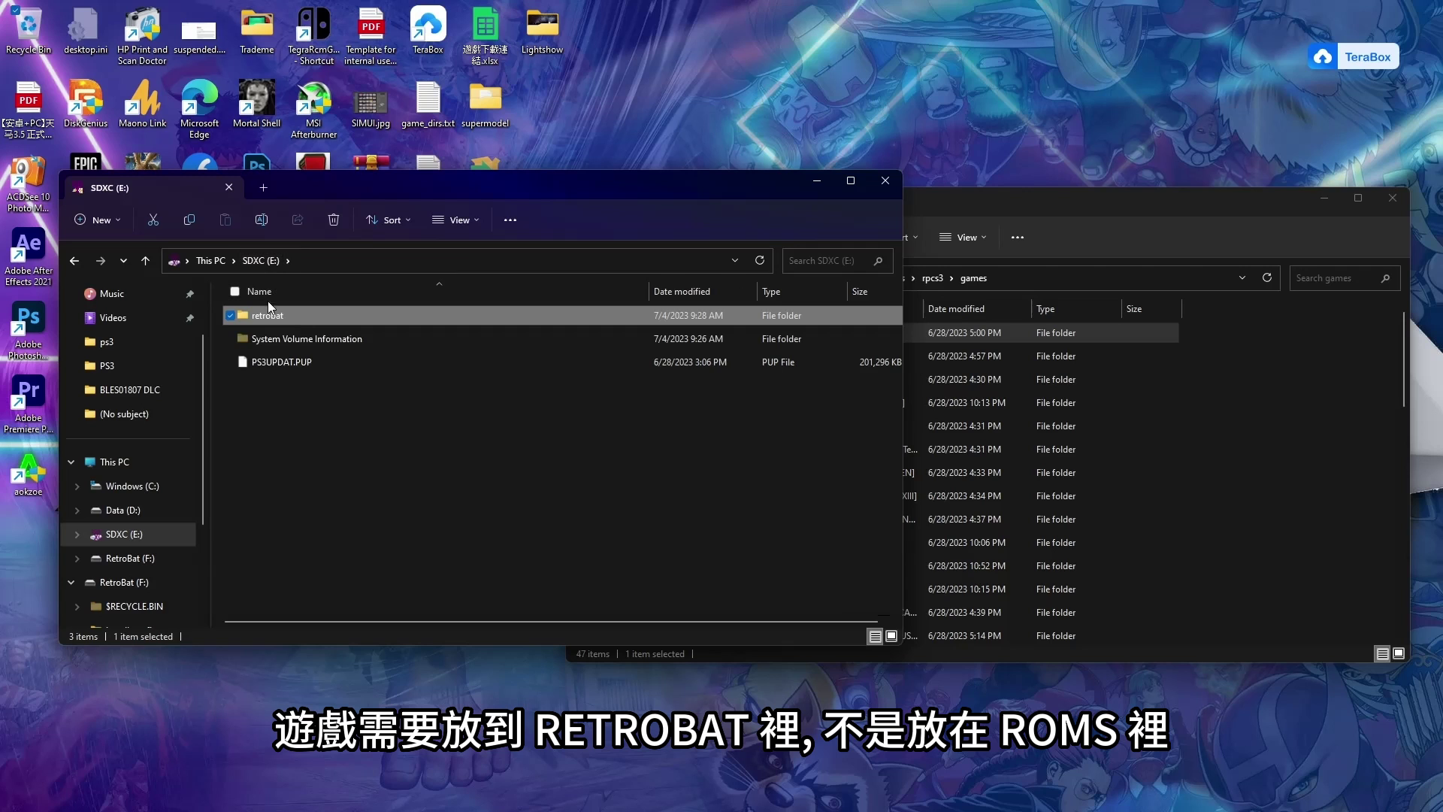
Open the games folder under retrobat > emulators > rpcs3 on the SDXC (E:) drive.
double_click(269, 312)
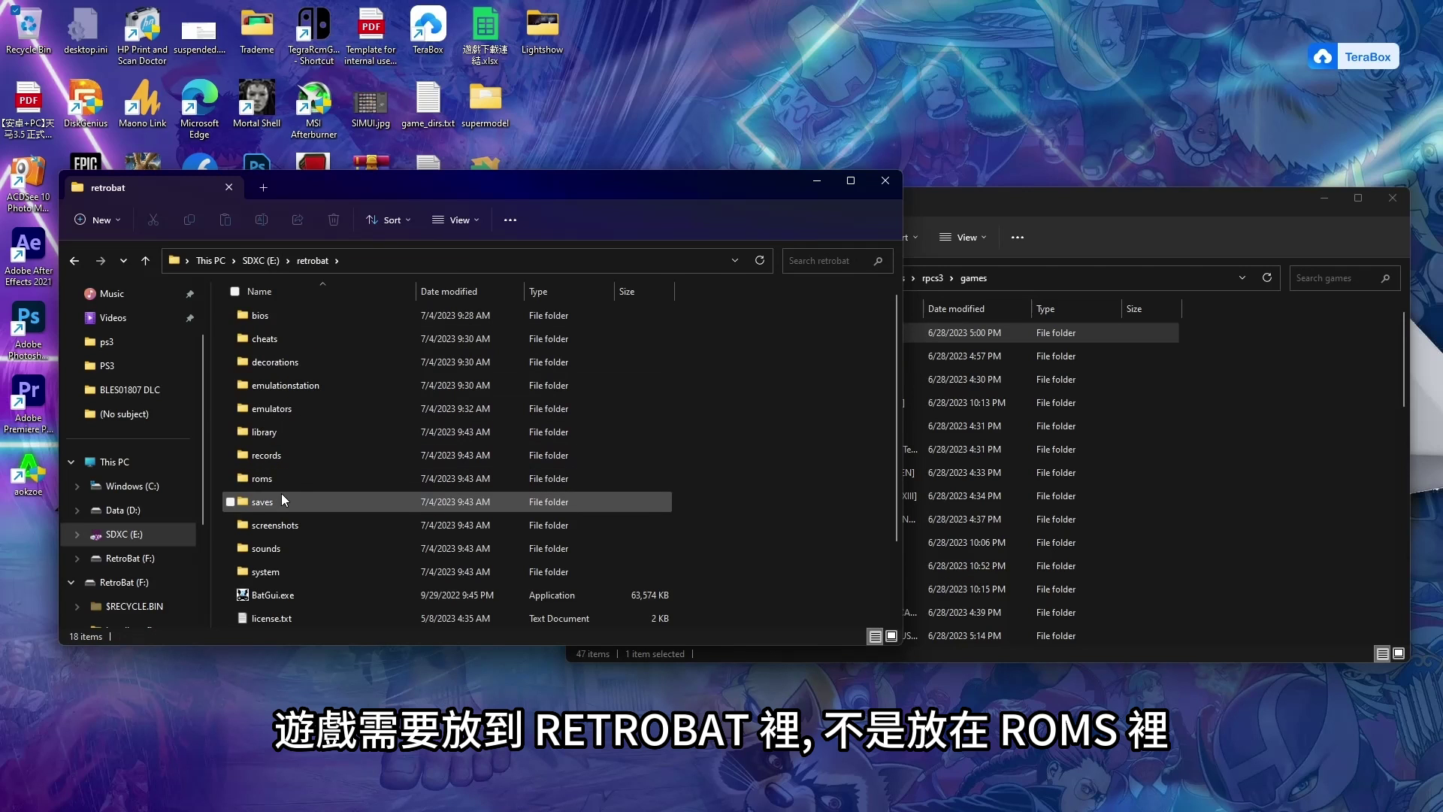
double_click(288, 408)
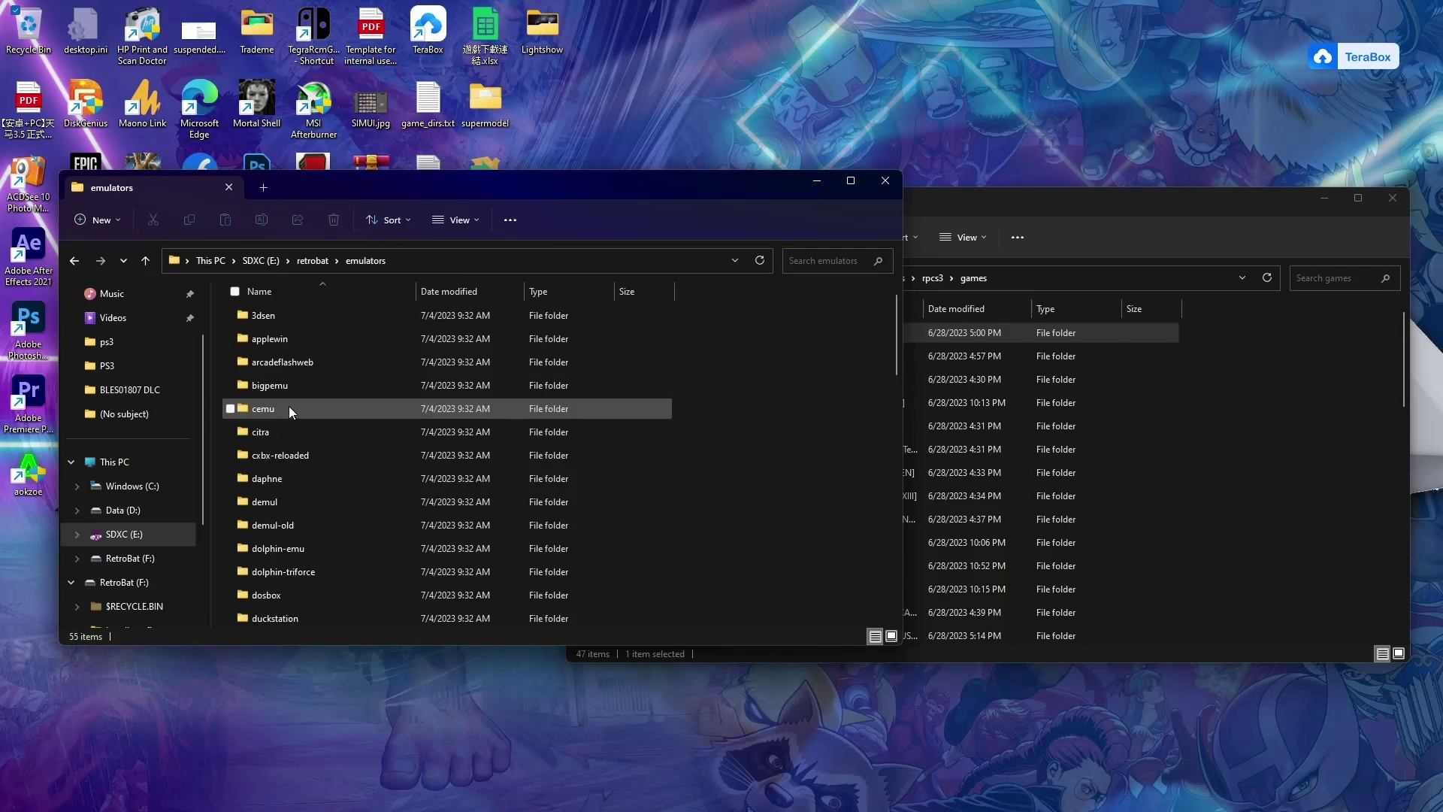
scroll(299, 481, "down", 5)
scroll(299, 481, "down", 2)
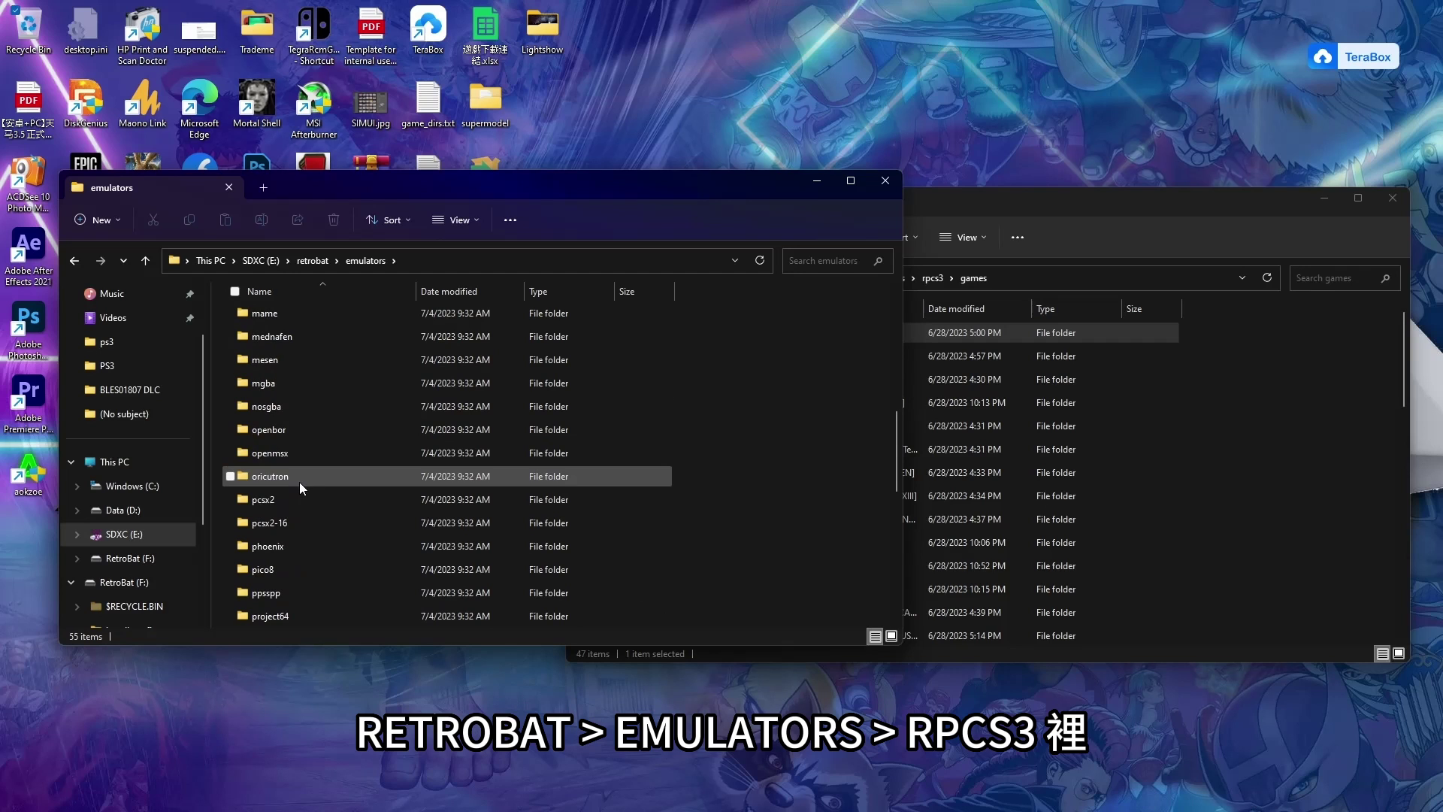
scroll(299, 481, "down", 4)
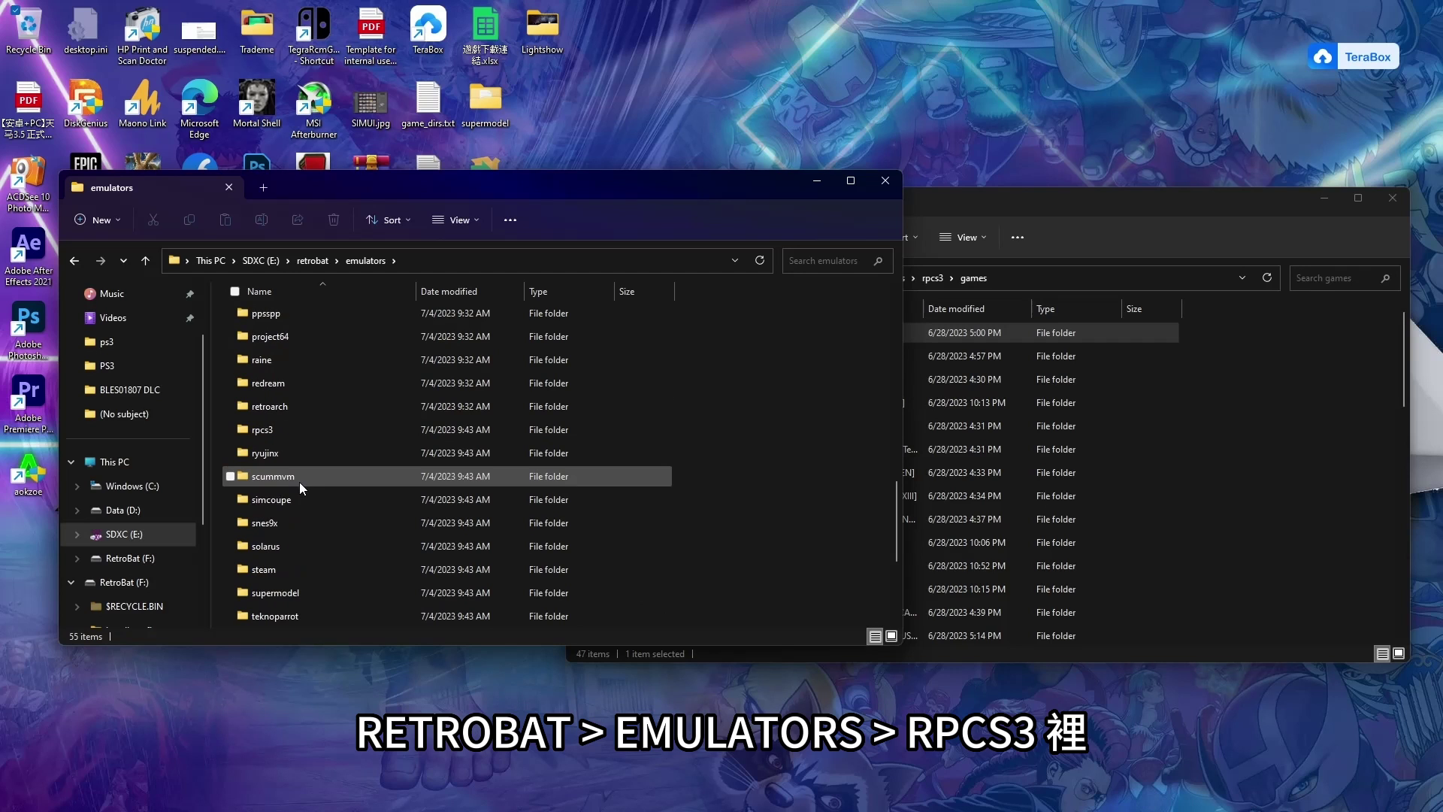
double_click(304, 434)
double_click(284, 552)
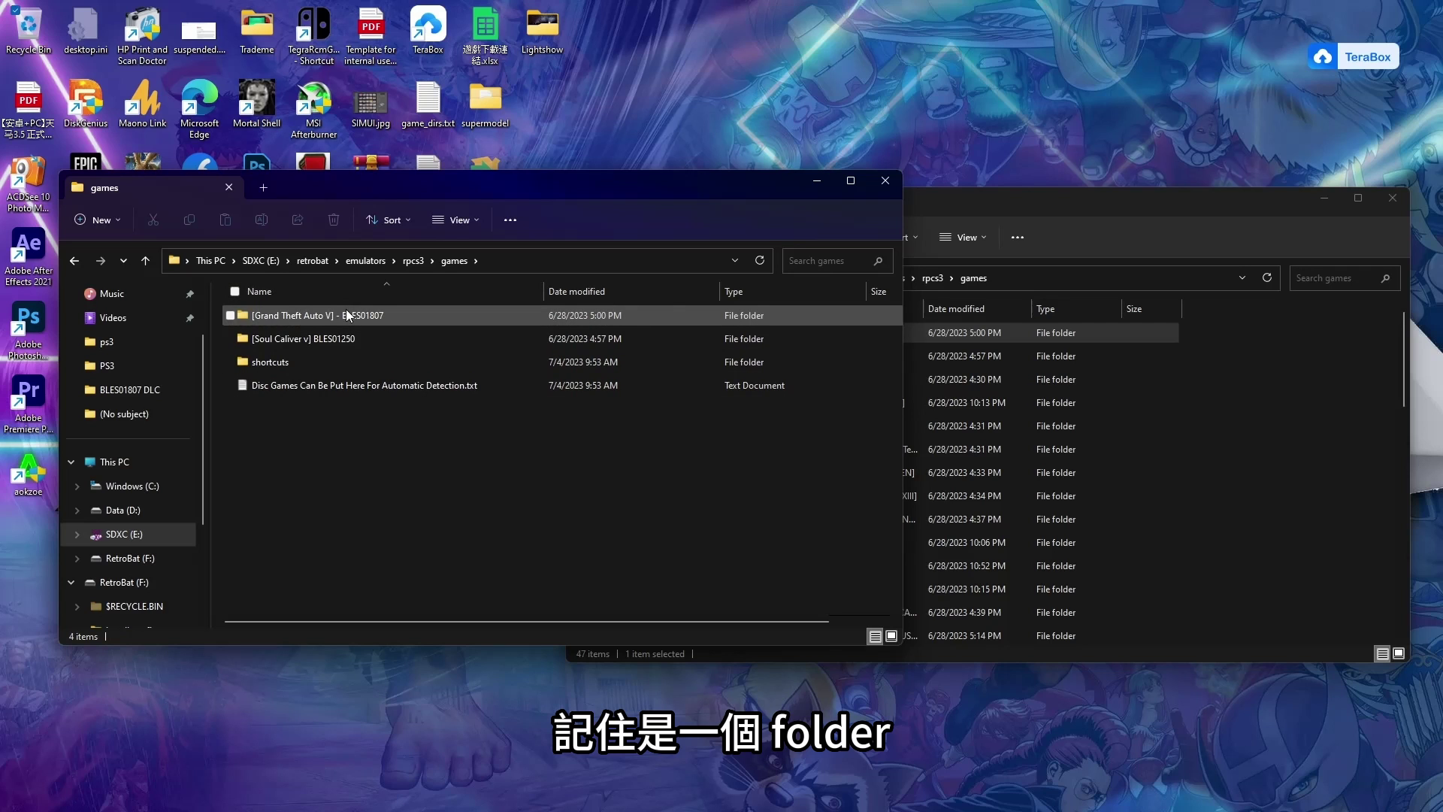
Check the contents of the Grand Theft Auto V folder on the SDXC (E:) drive and return to the games folder.
left_click(308, 320)
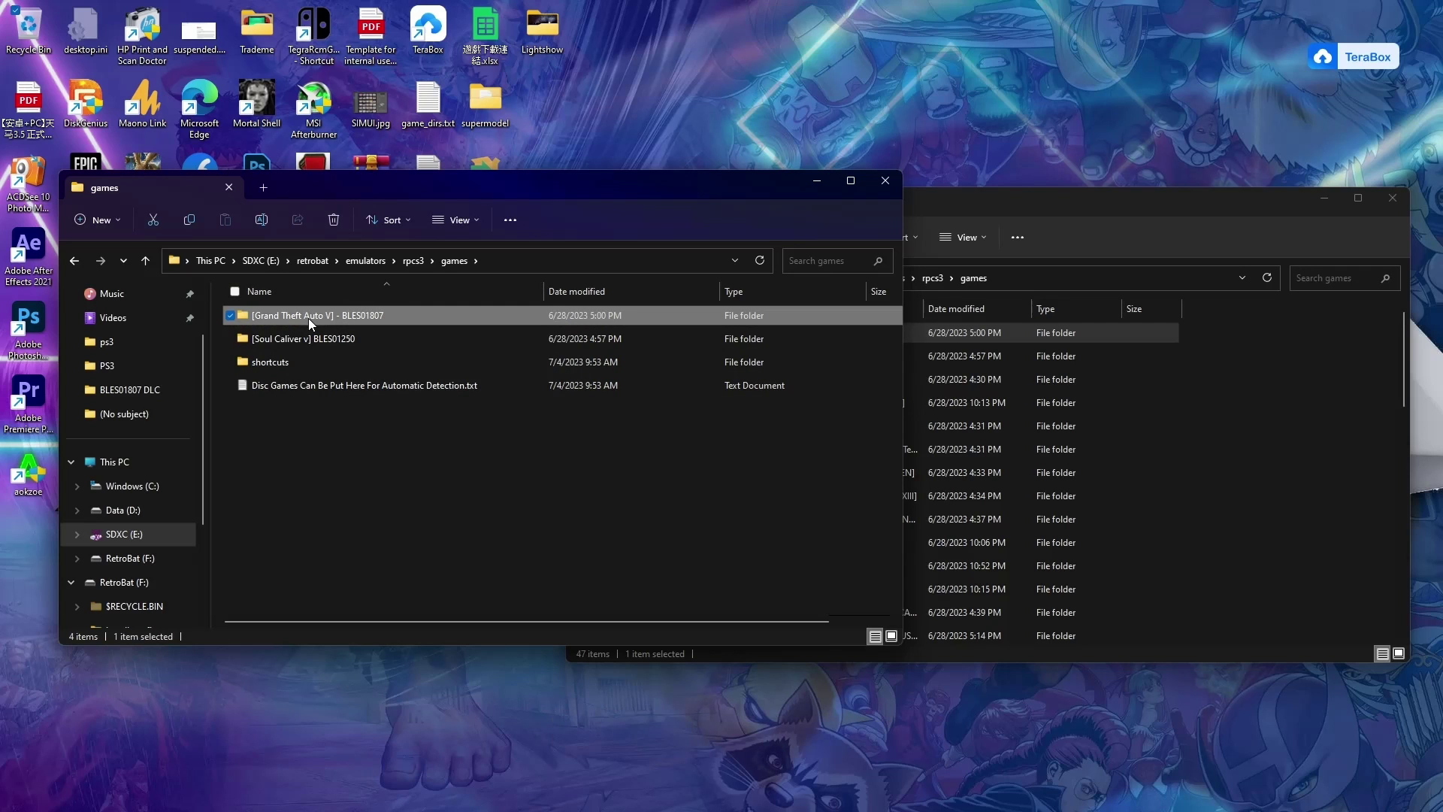
double_click(308, 318)
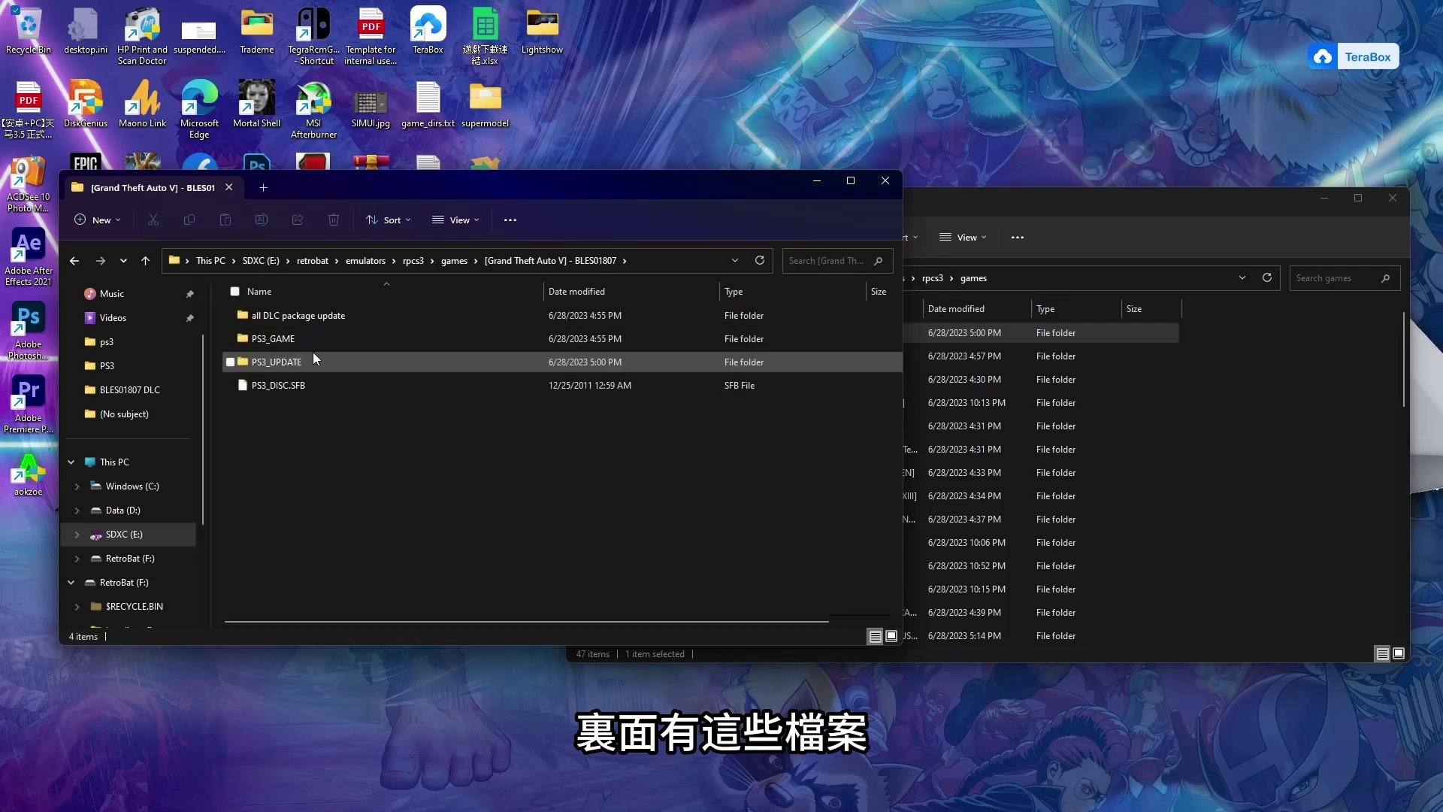
left_click(455, 261)
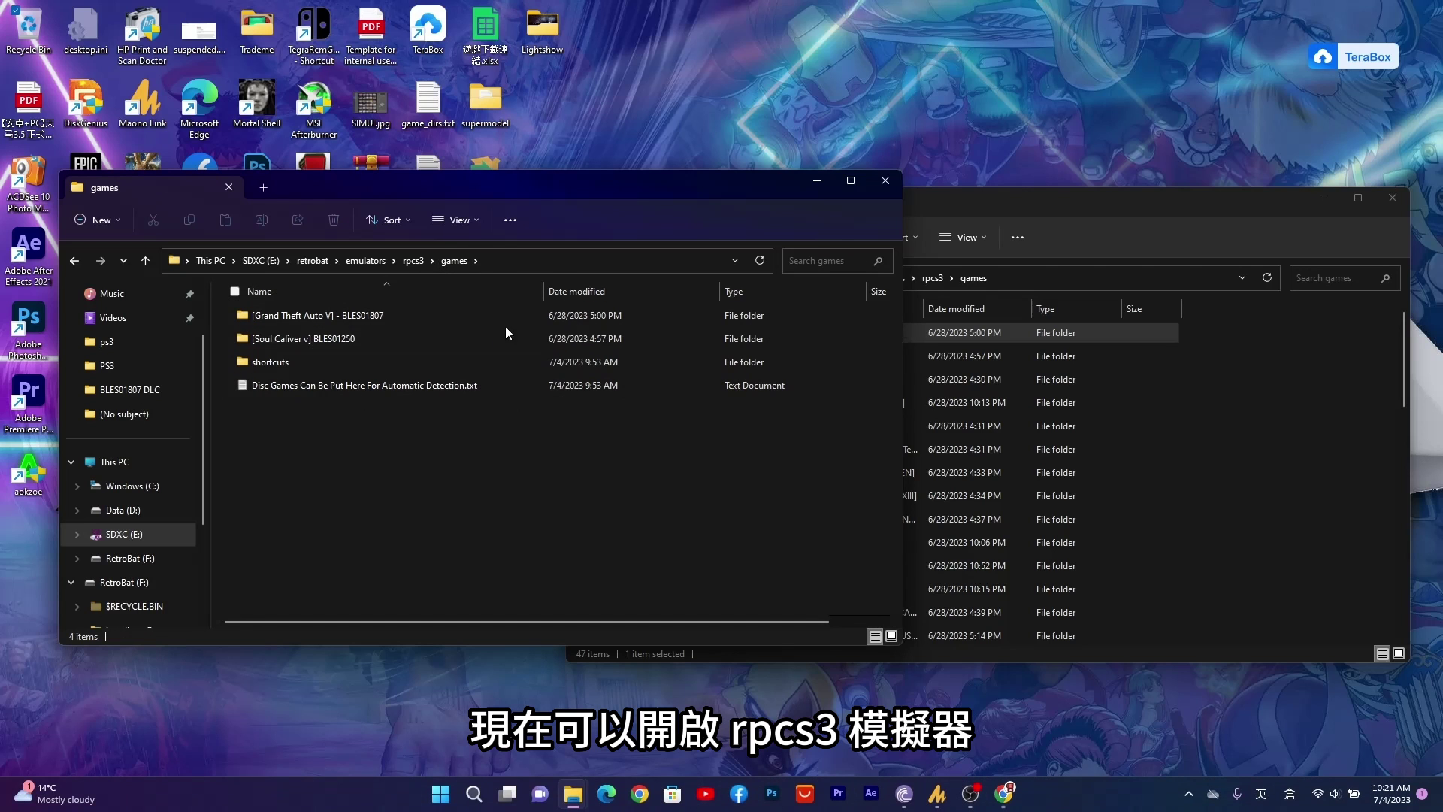
Return to the rpcs3 folder on the SDXC (E:) drive and launch rpcs3.exe.
left_click(406, 260)
scroll(385, 524, "down", 6)
scroll(368, 529, "down", 3)
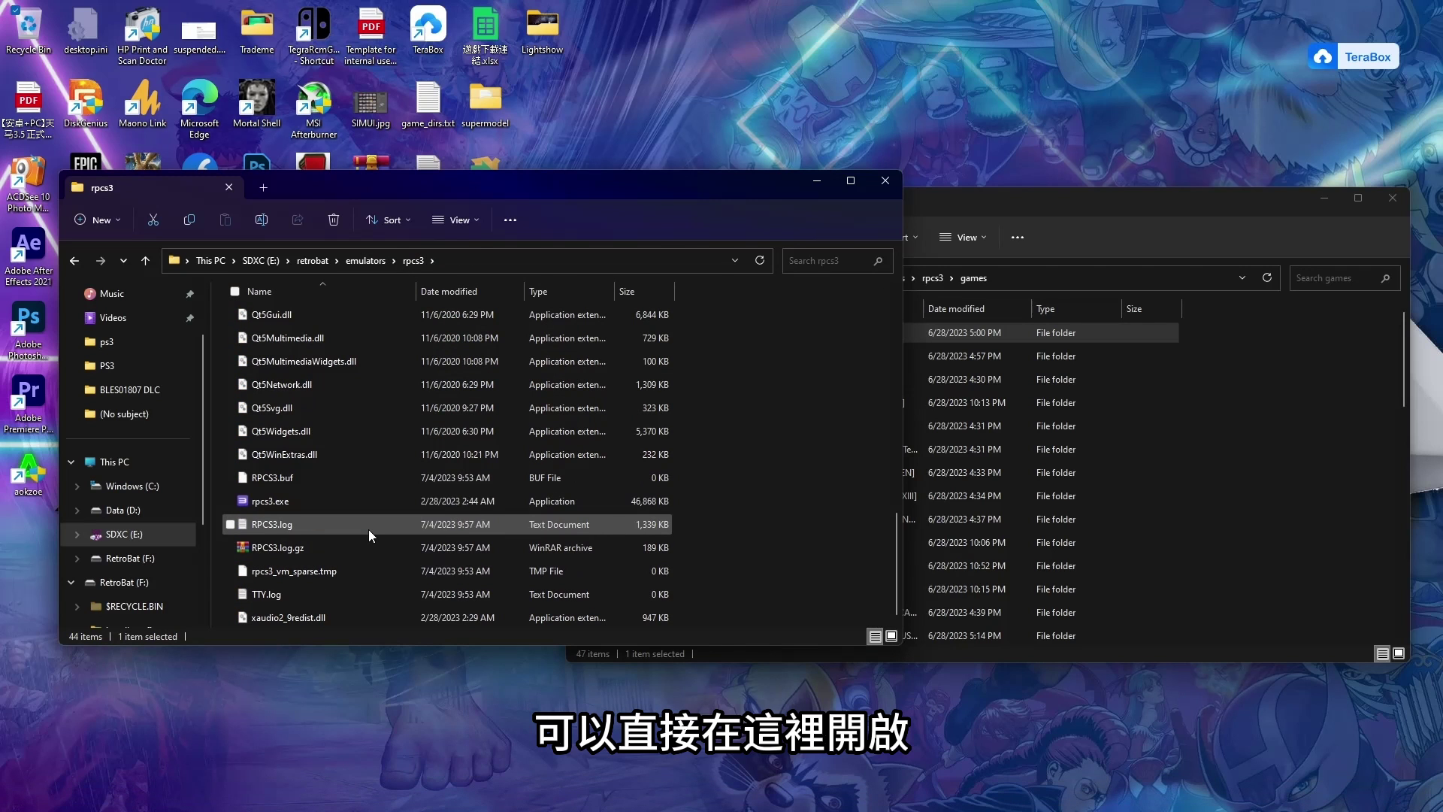
double_click(333, 503)
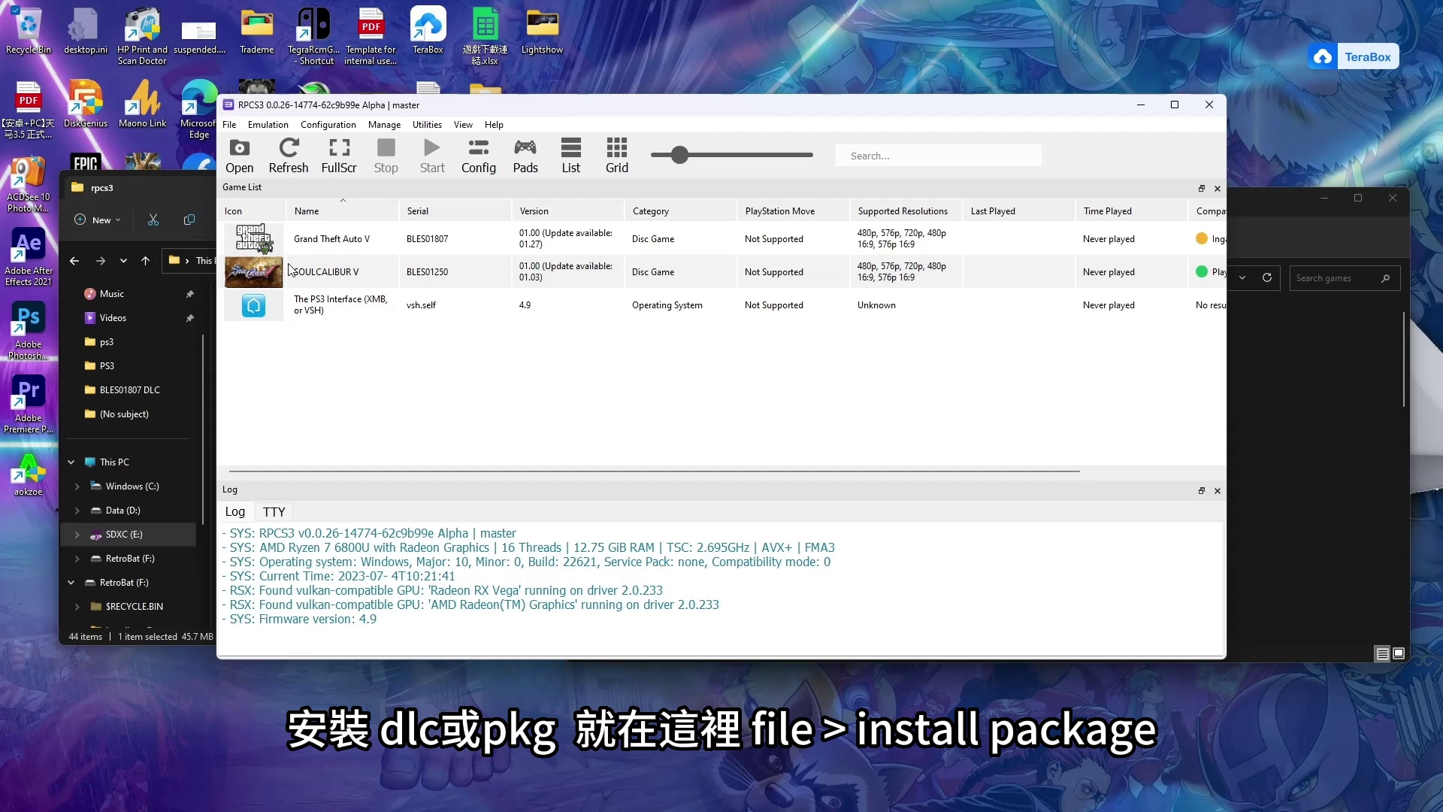
Install the package BLES01807_GTA_V_COLLECTORS_EDITION_DLC_FIX.pkg from Grand Theft Auto V's BLES01807 DLC folder inside "all DLC package update".
left_click(230, 126)
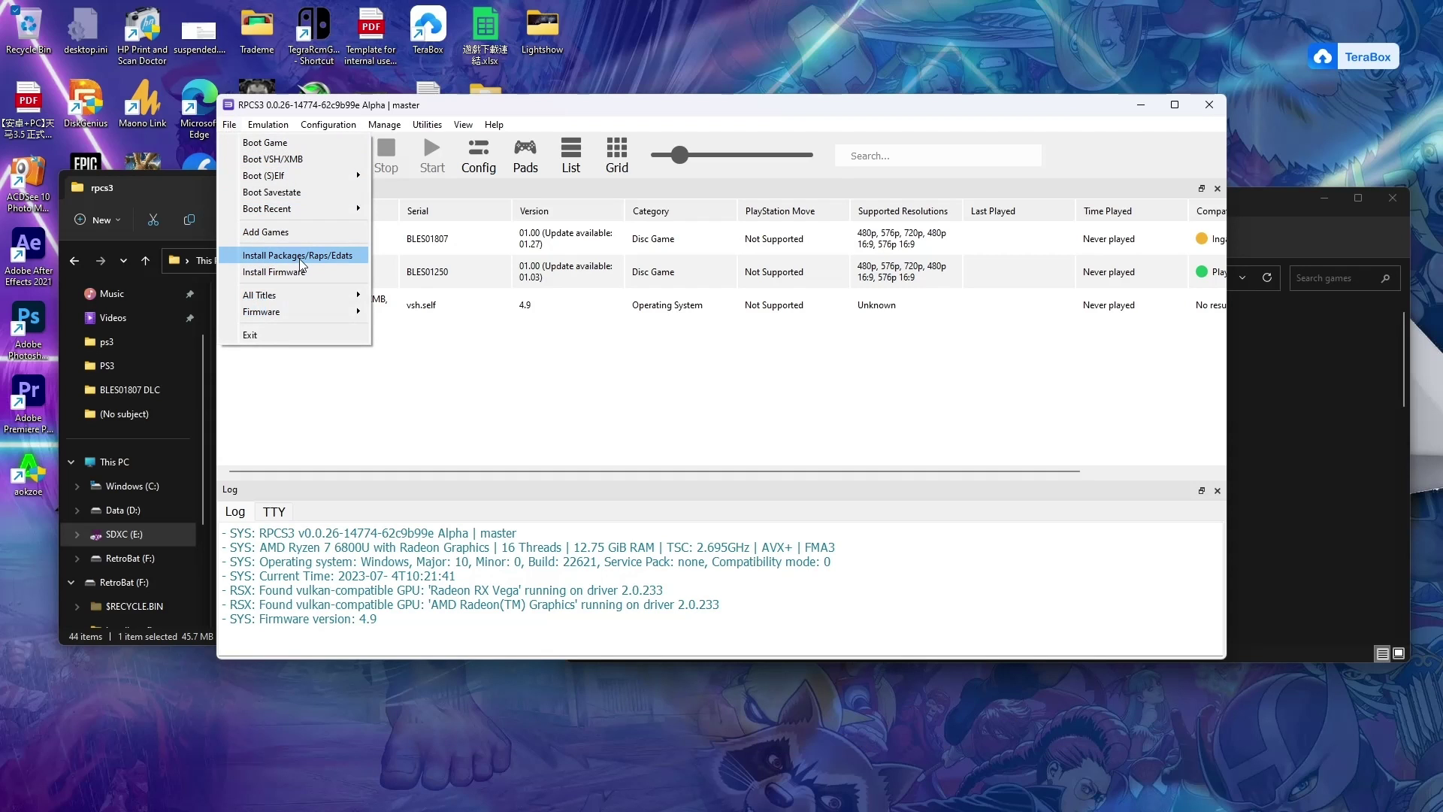
left_click(354, 259)
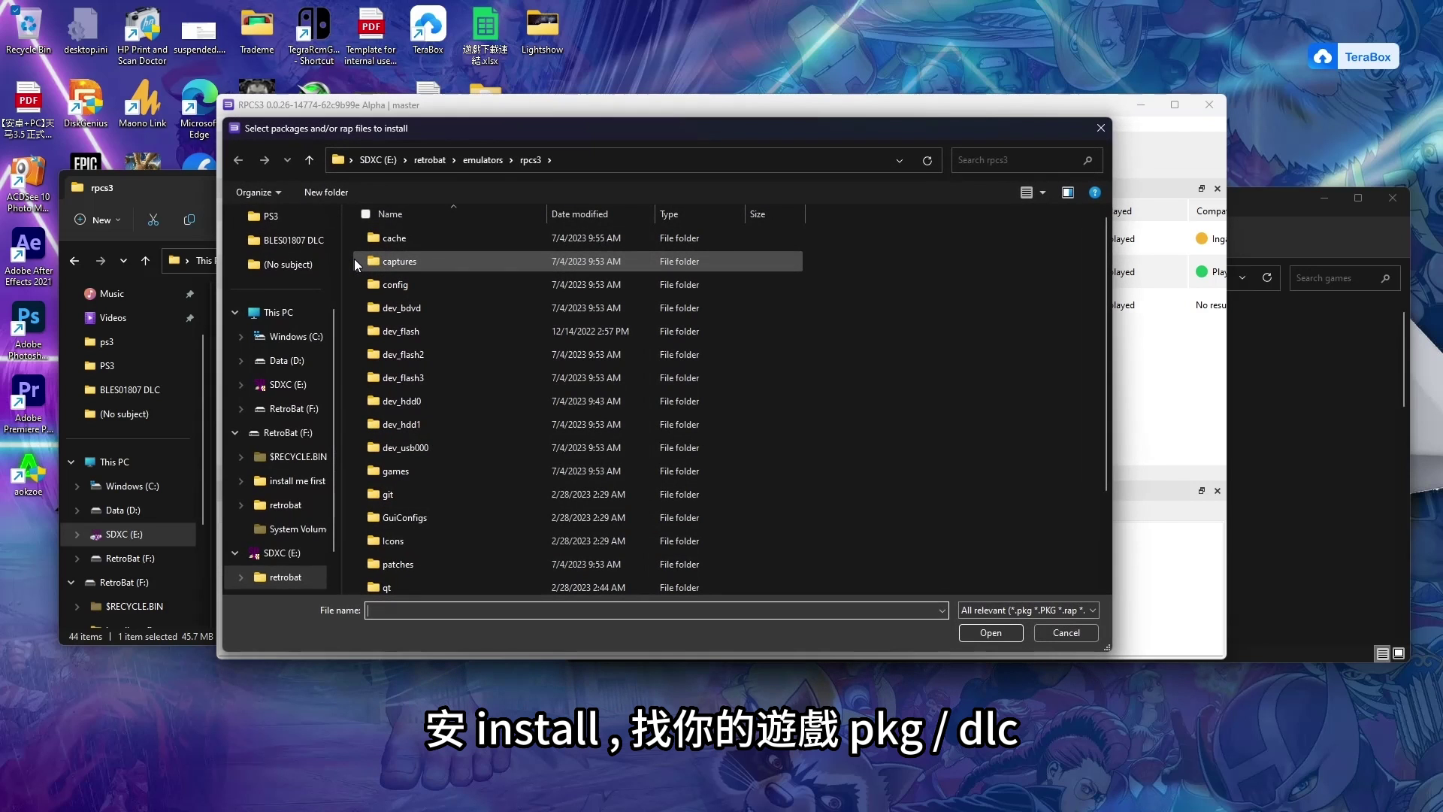
double_click(422, 471)
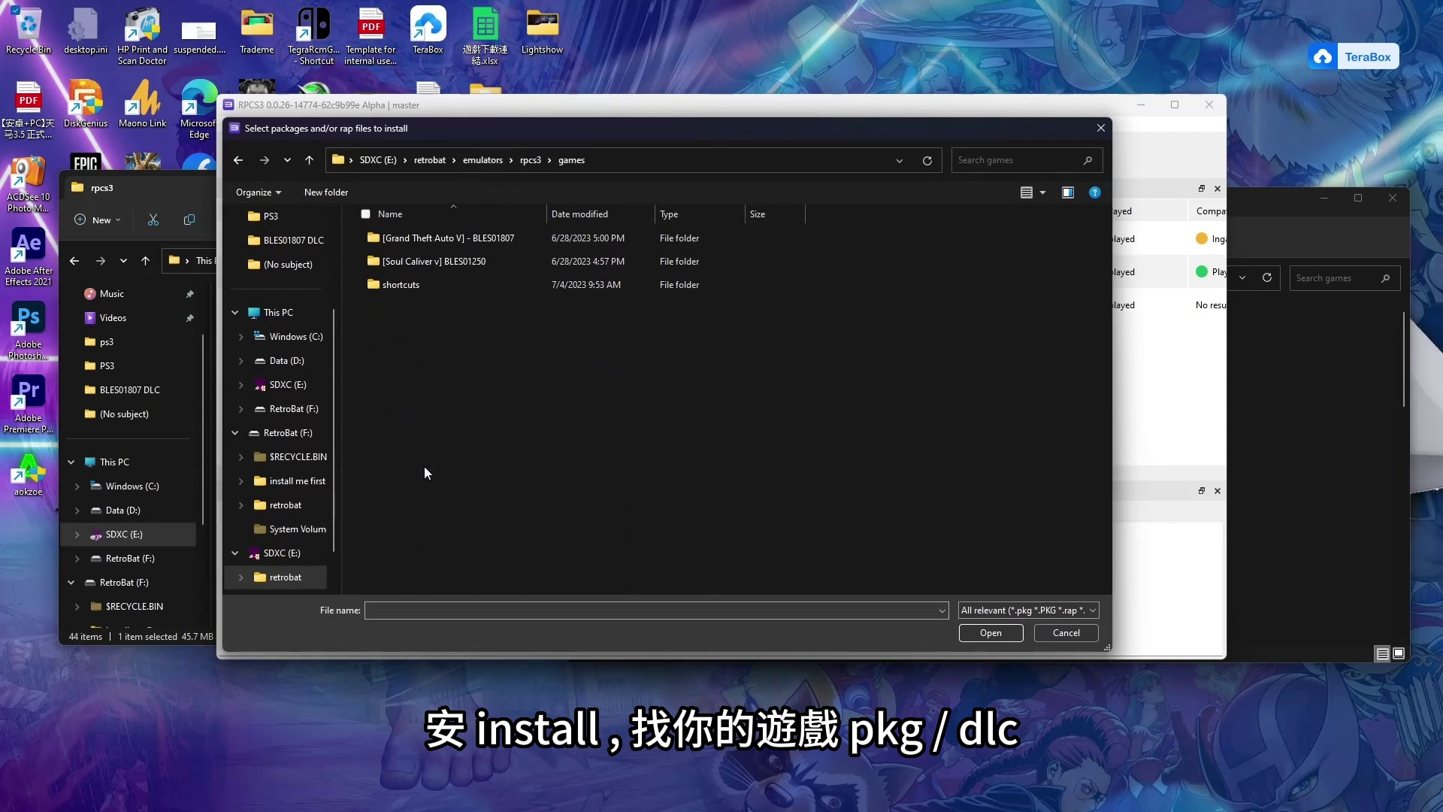
double_click(437, 236)
double_click(426, 237)
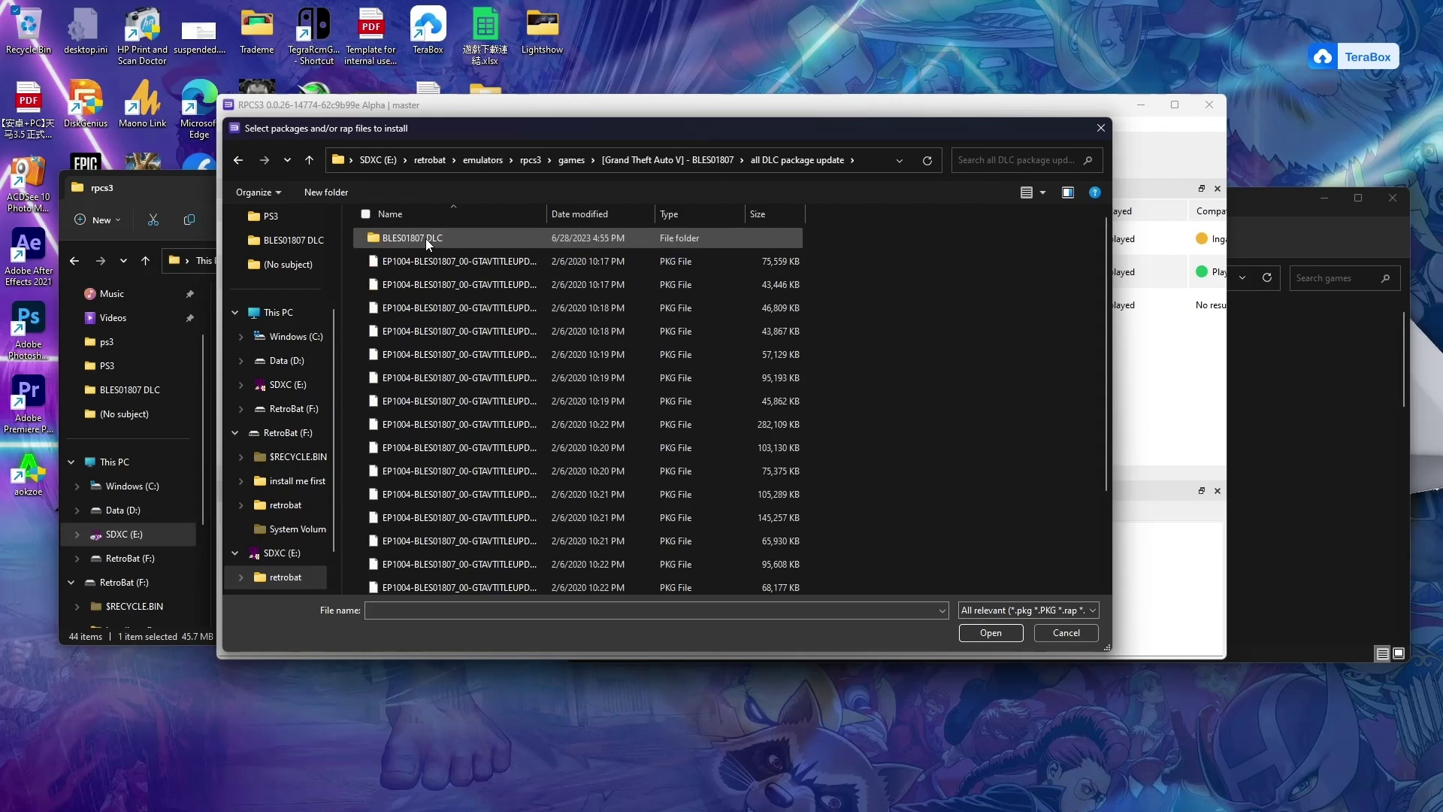
double_click(426, 237)
double_click(426, 238)
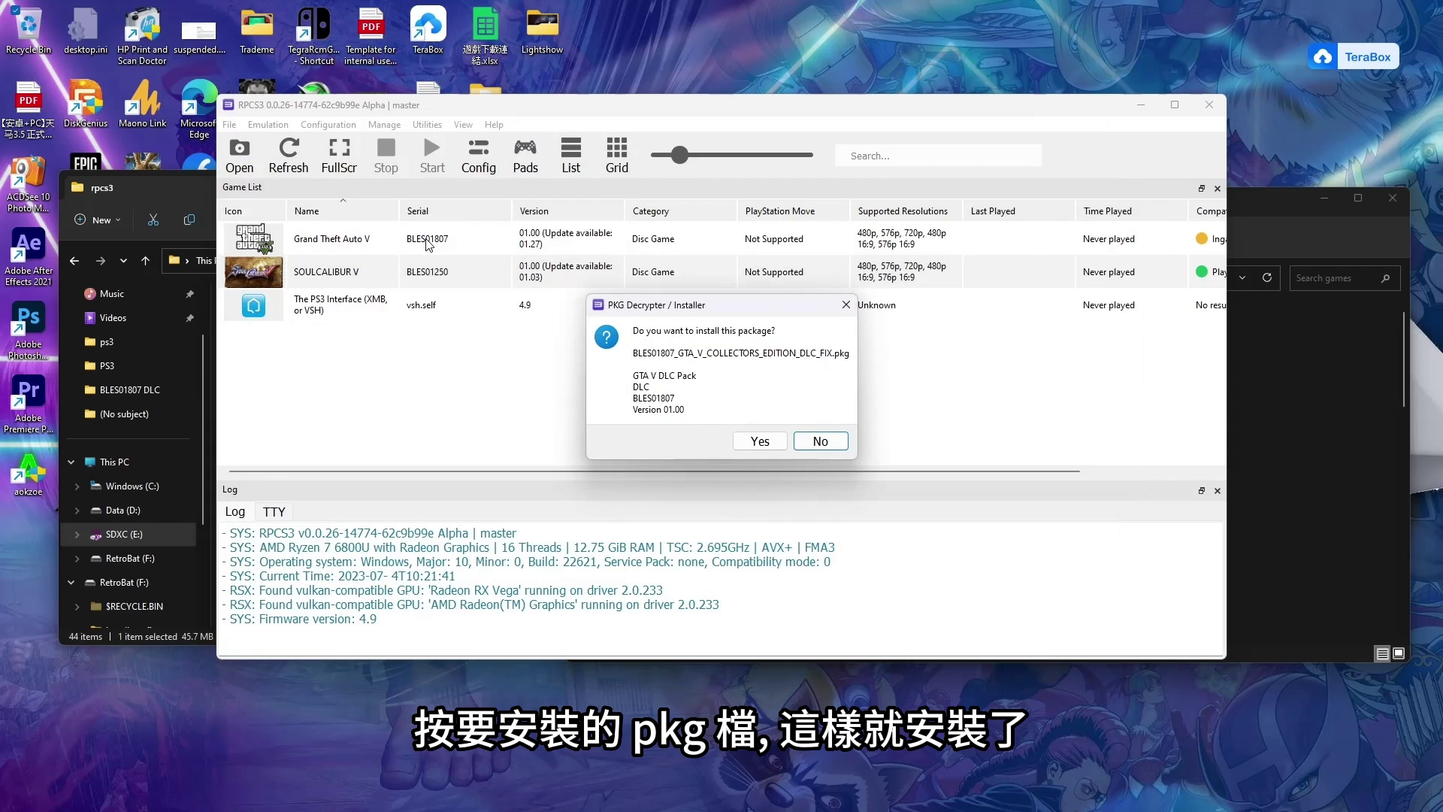
left_click(760, 441)
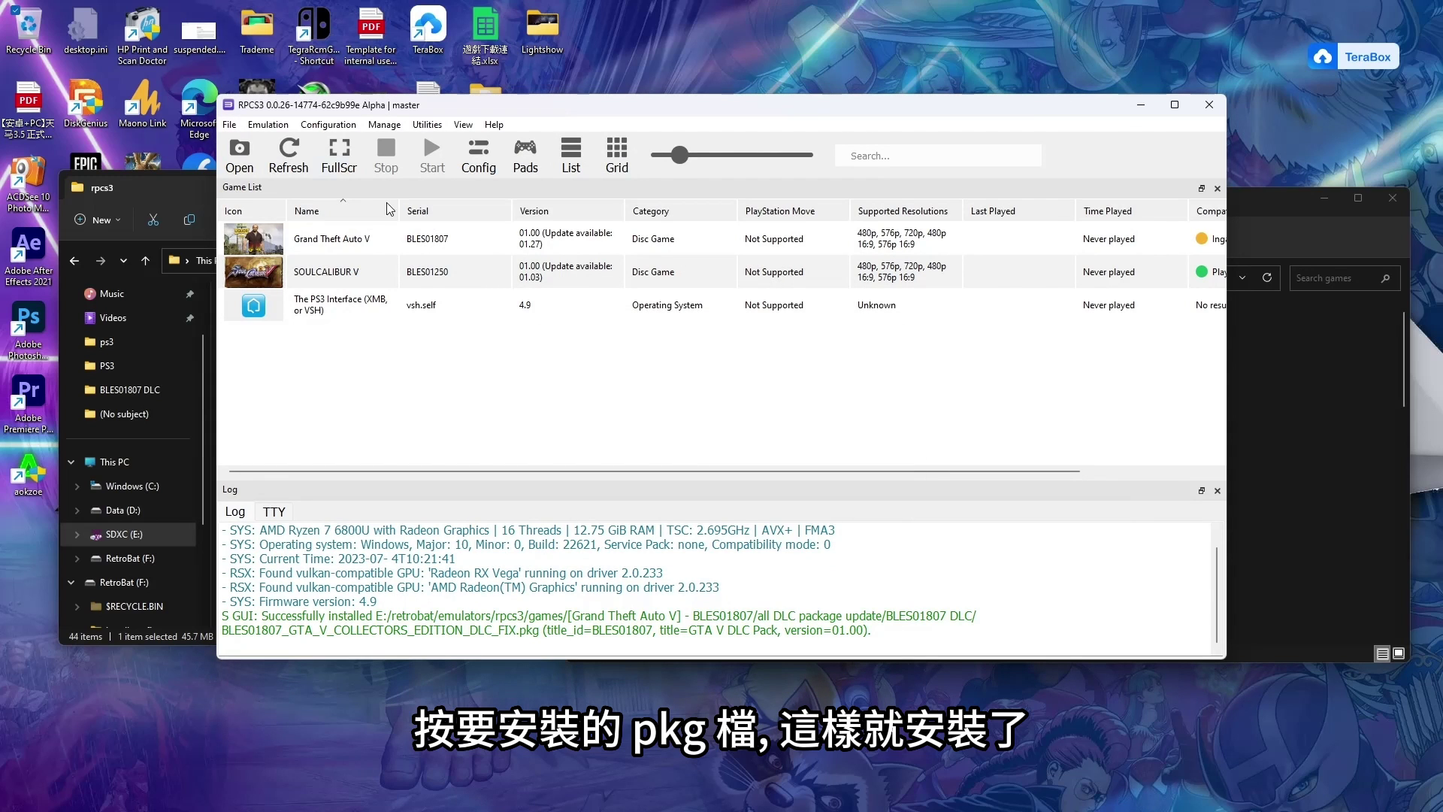
Try to install all EP1004-BLES01807 title update PKG files from the "all DLC package update" folder in one batch.
left_click(229, 125)
left_click(271, 259)
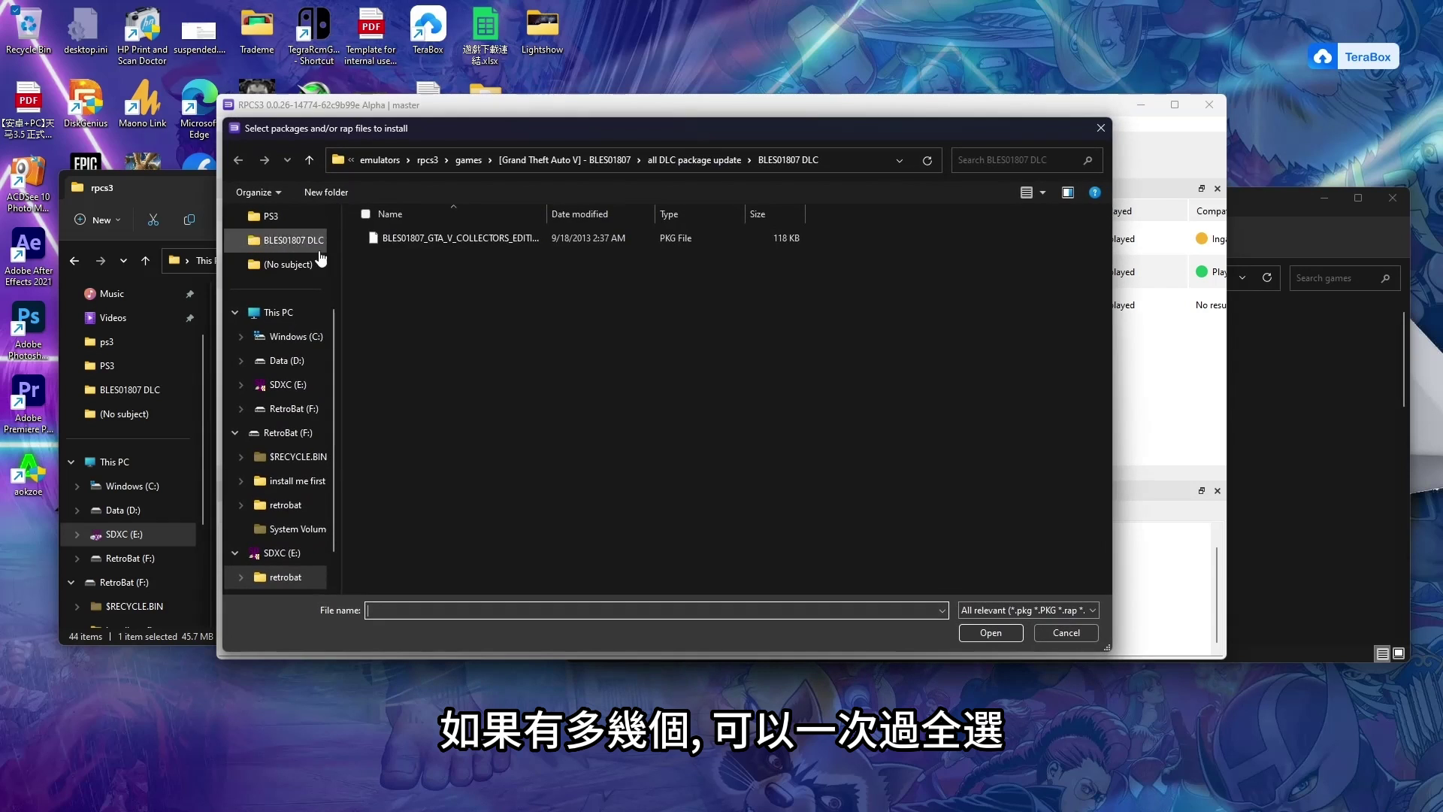
left_click(587, 158)
left_click_drag(351, 258, 774, 684)
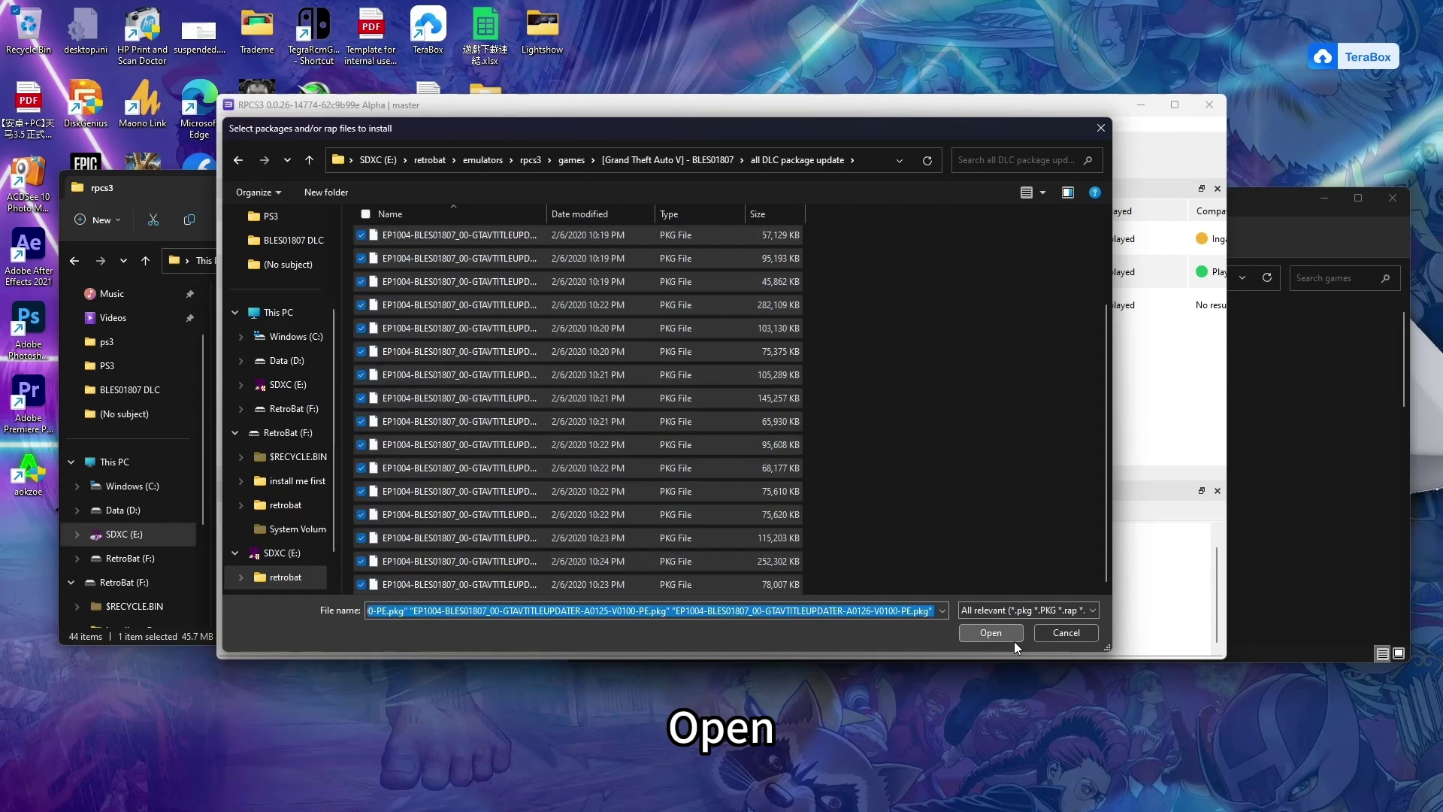
left_click(1013, 637)
left_click(954, 493)
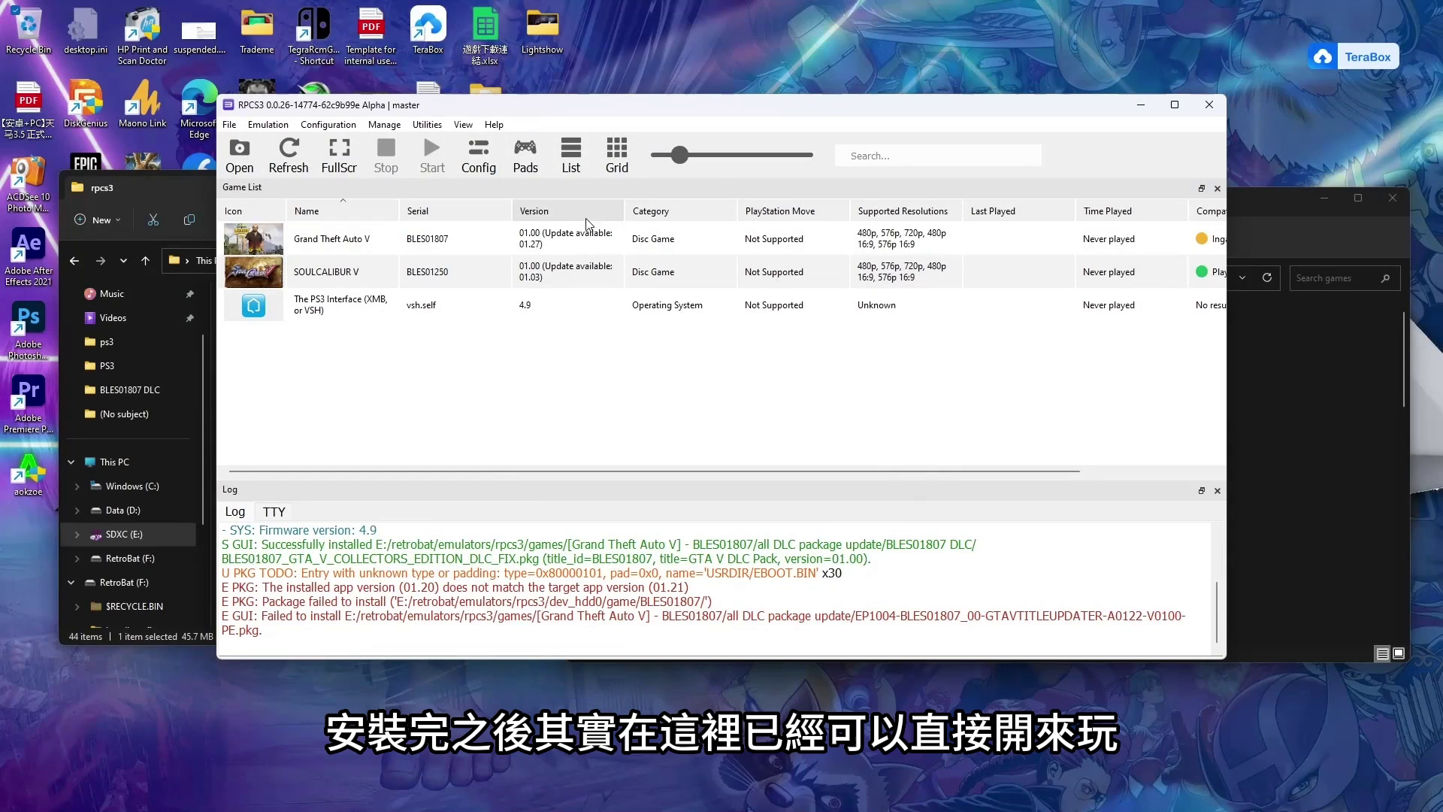
Check the Grand Theft Auto V and SOULCALIBUR V entries in the game list, and close RPCS3.
left_click(386, 242)
left_click(384, 268)
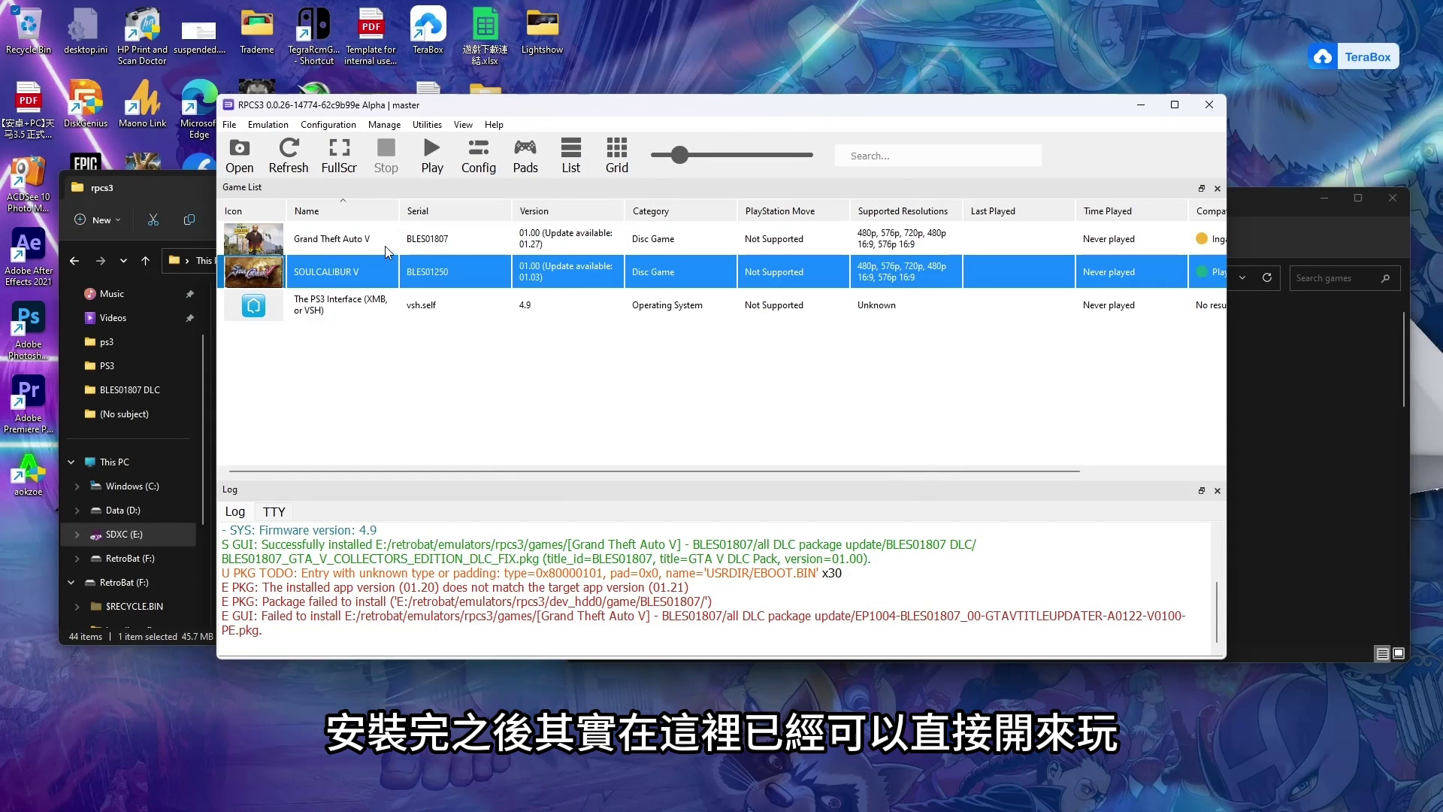
left_click(384, 246)
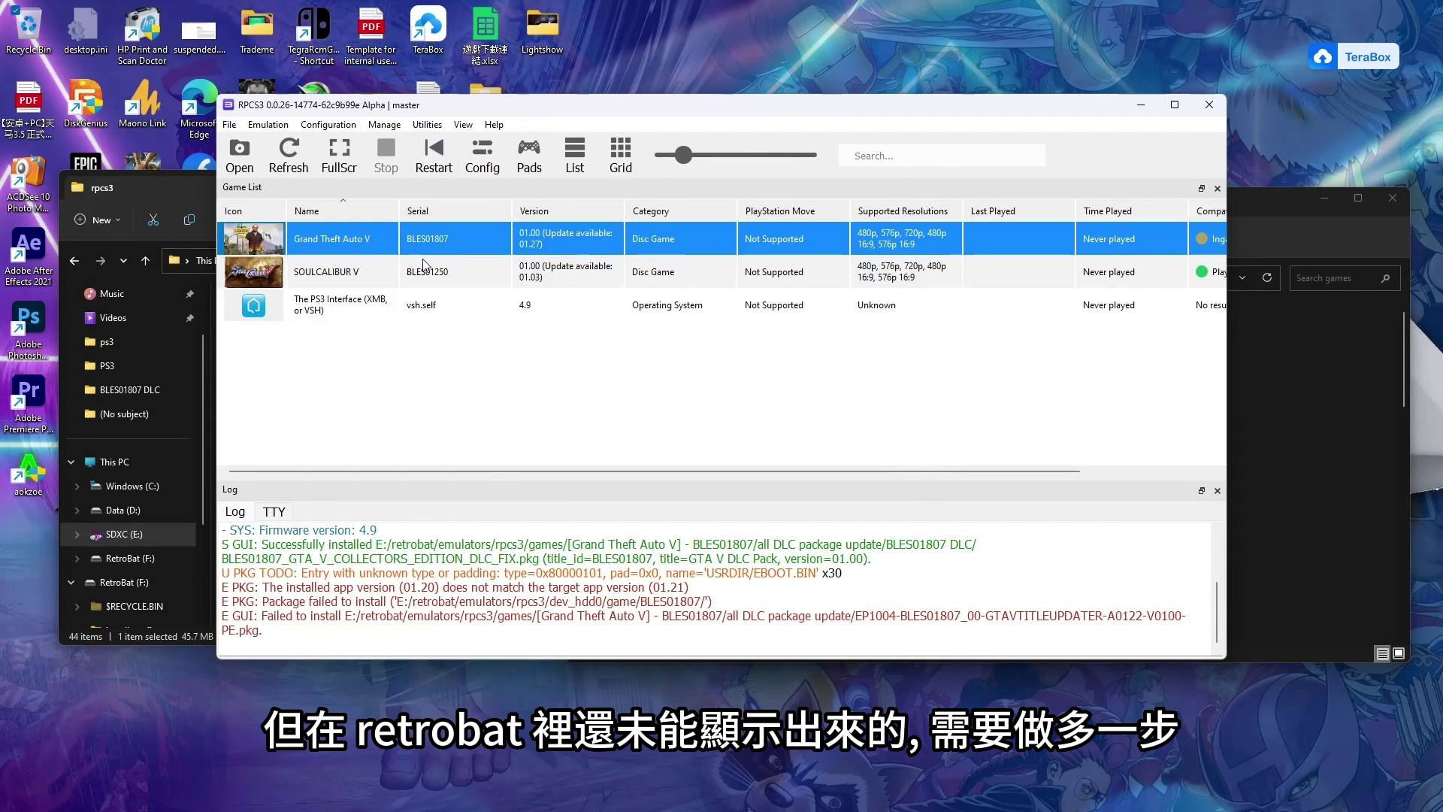
left_click(1221, 114)
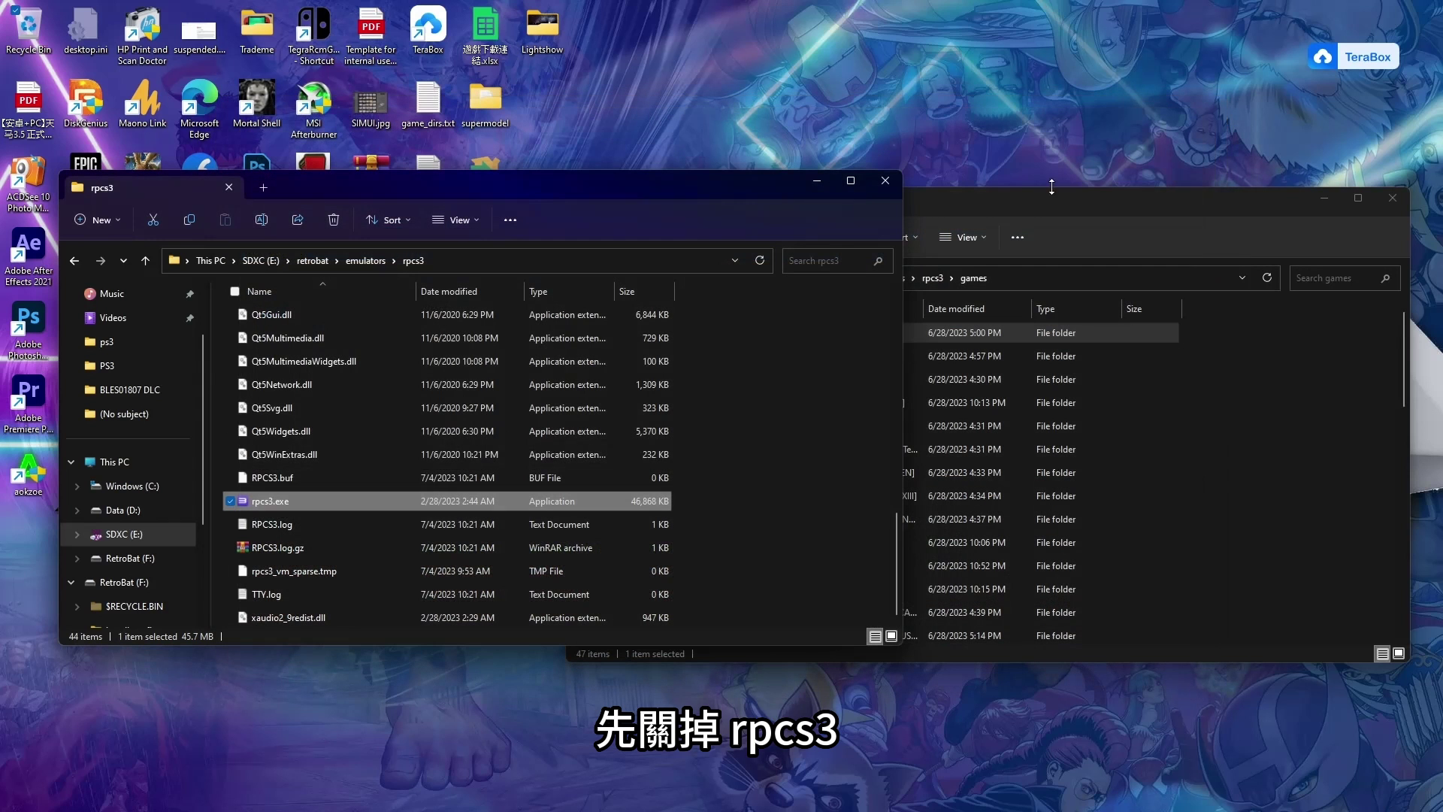
Launch BatGui.exe from the retrobat folder on the SDXC (E:) drive and reposition its window over the folder.
left_click(328, 260)
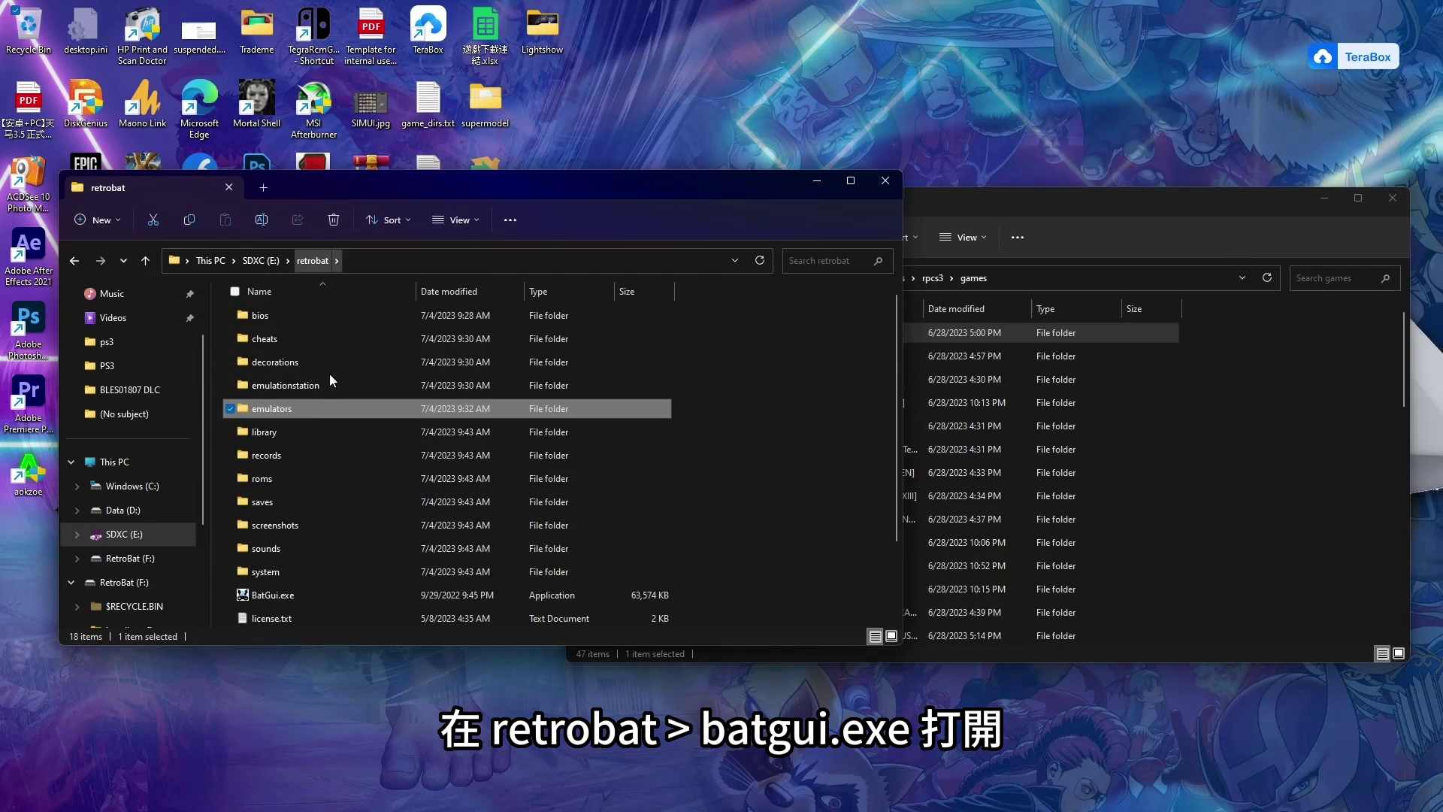
scroll(314, 493, "down", 2)
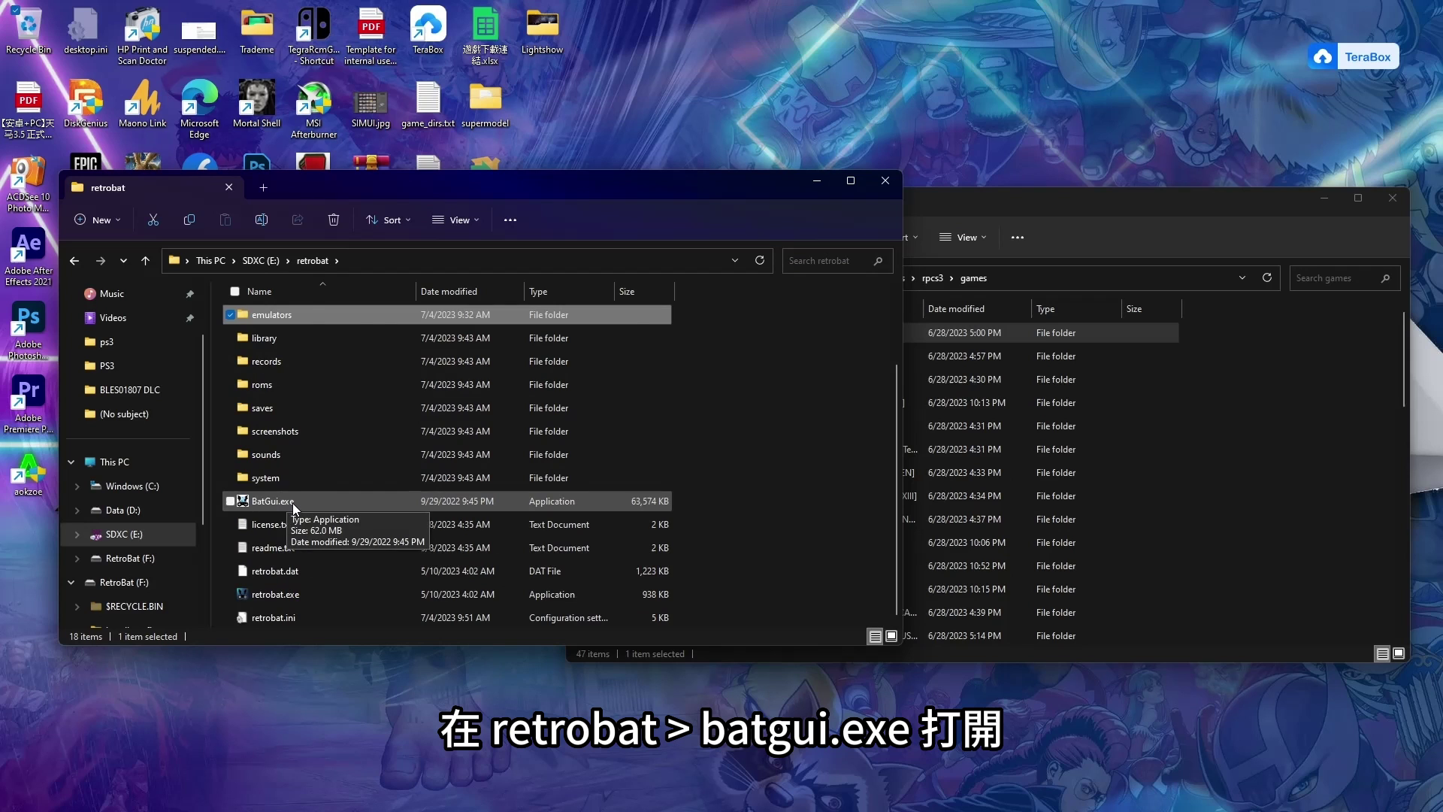
left_click(292, 505)
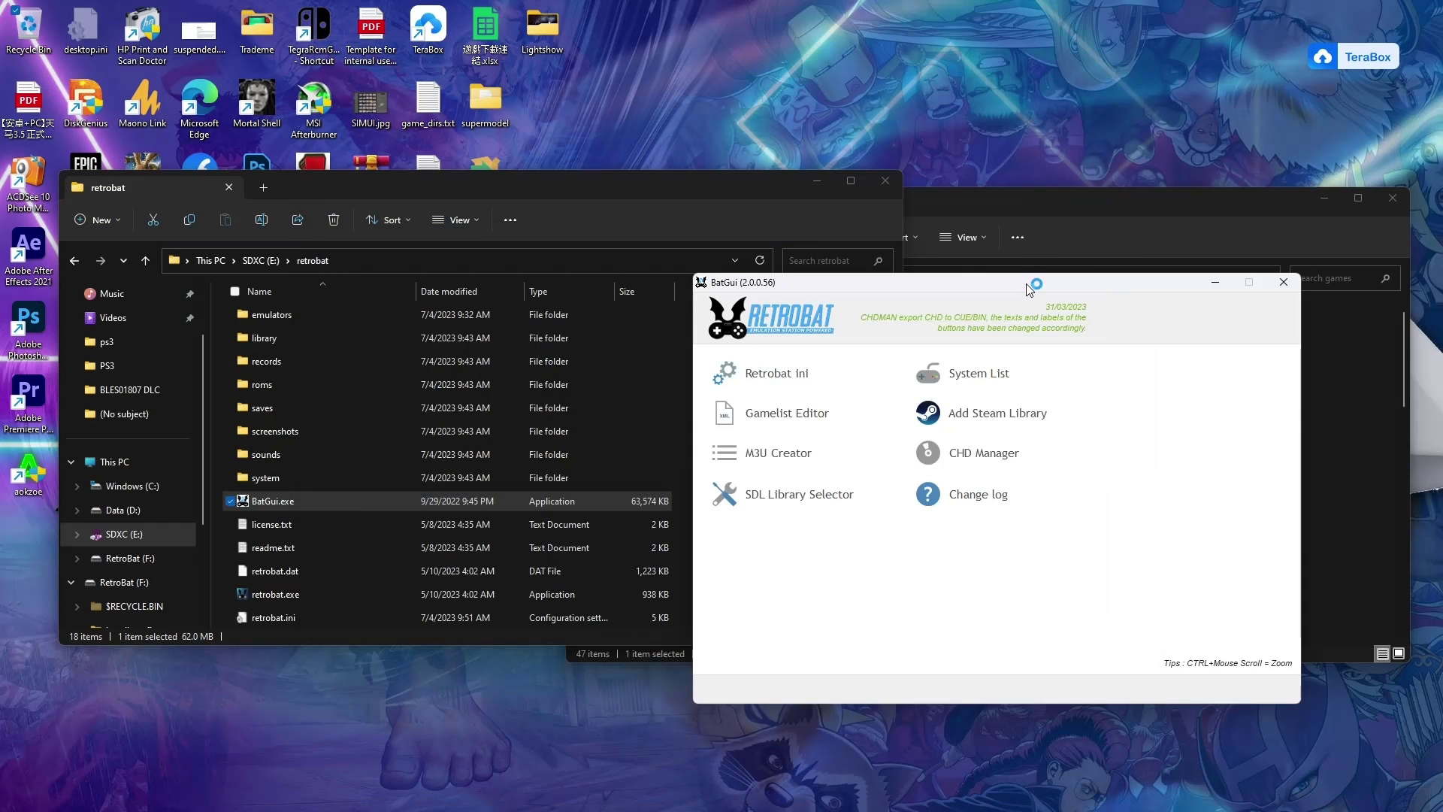
left_click_drag(1030, 289, 674, 287)
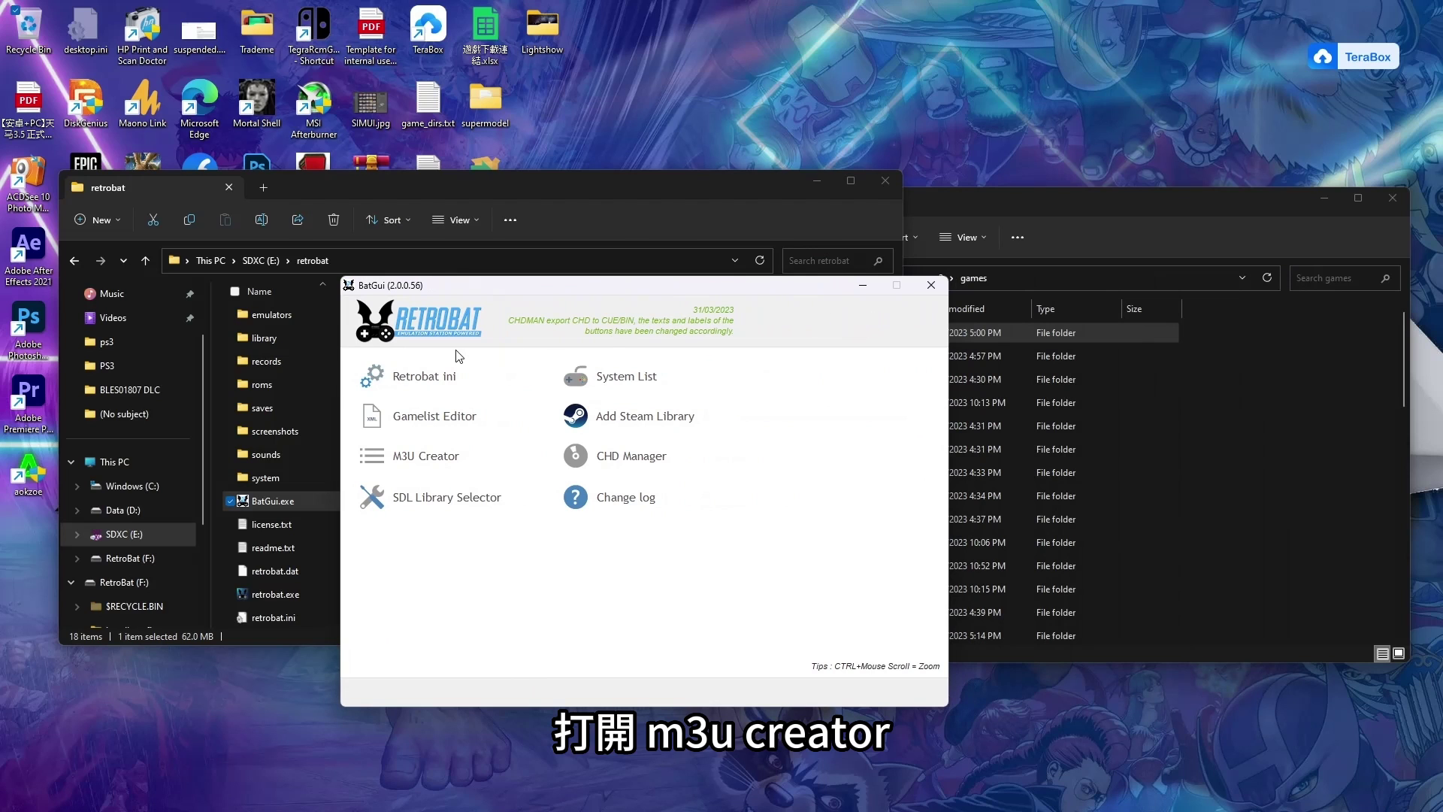
Scan the PS3 emulator path in M3U Creator and name the detected games "Soul Caliver V" and "GTA V".
left_click(433, 464)
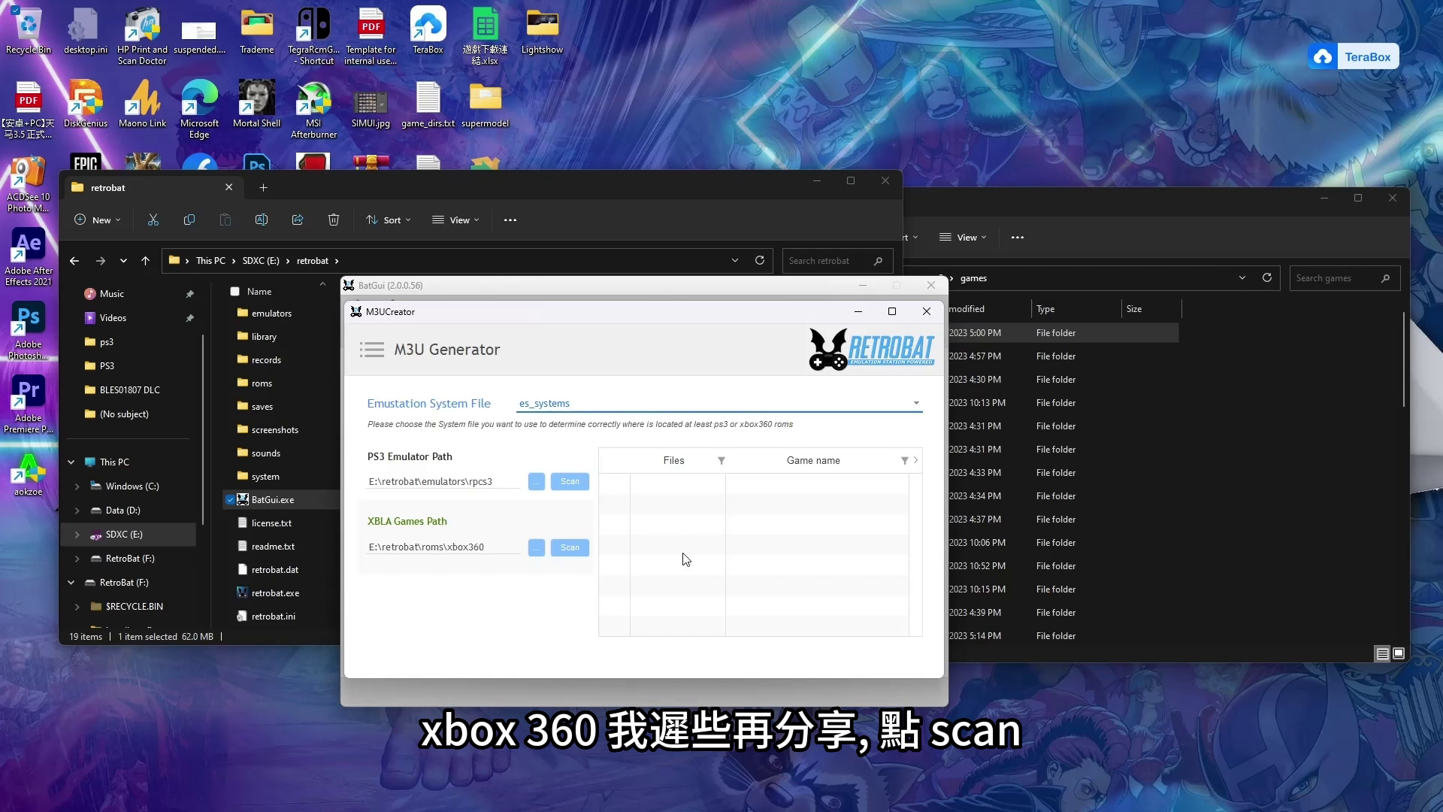
left_click(567, 485)
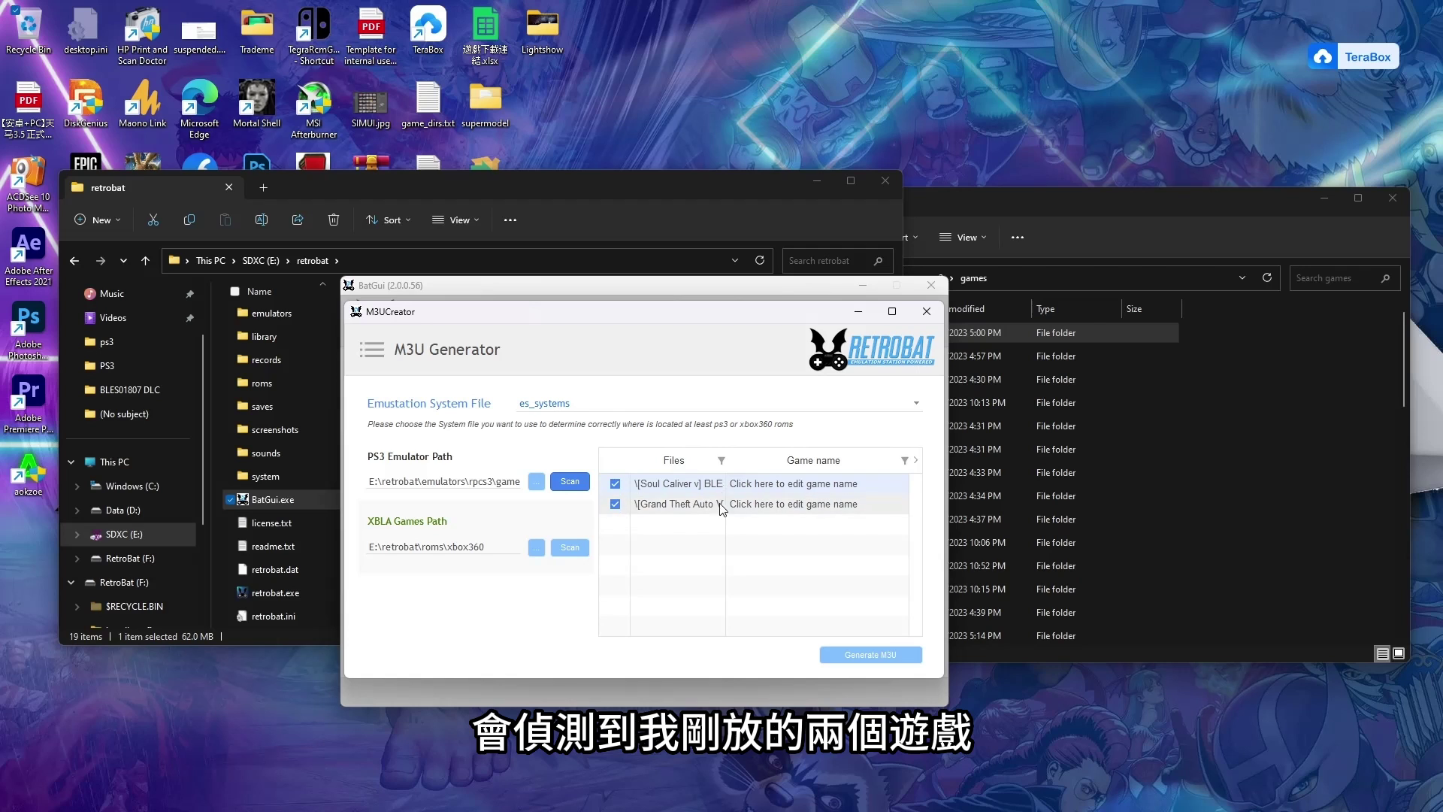
left_click(819, 493)
type("Soul")
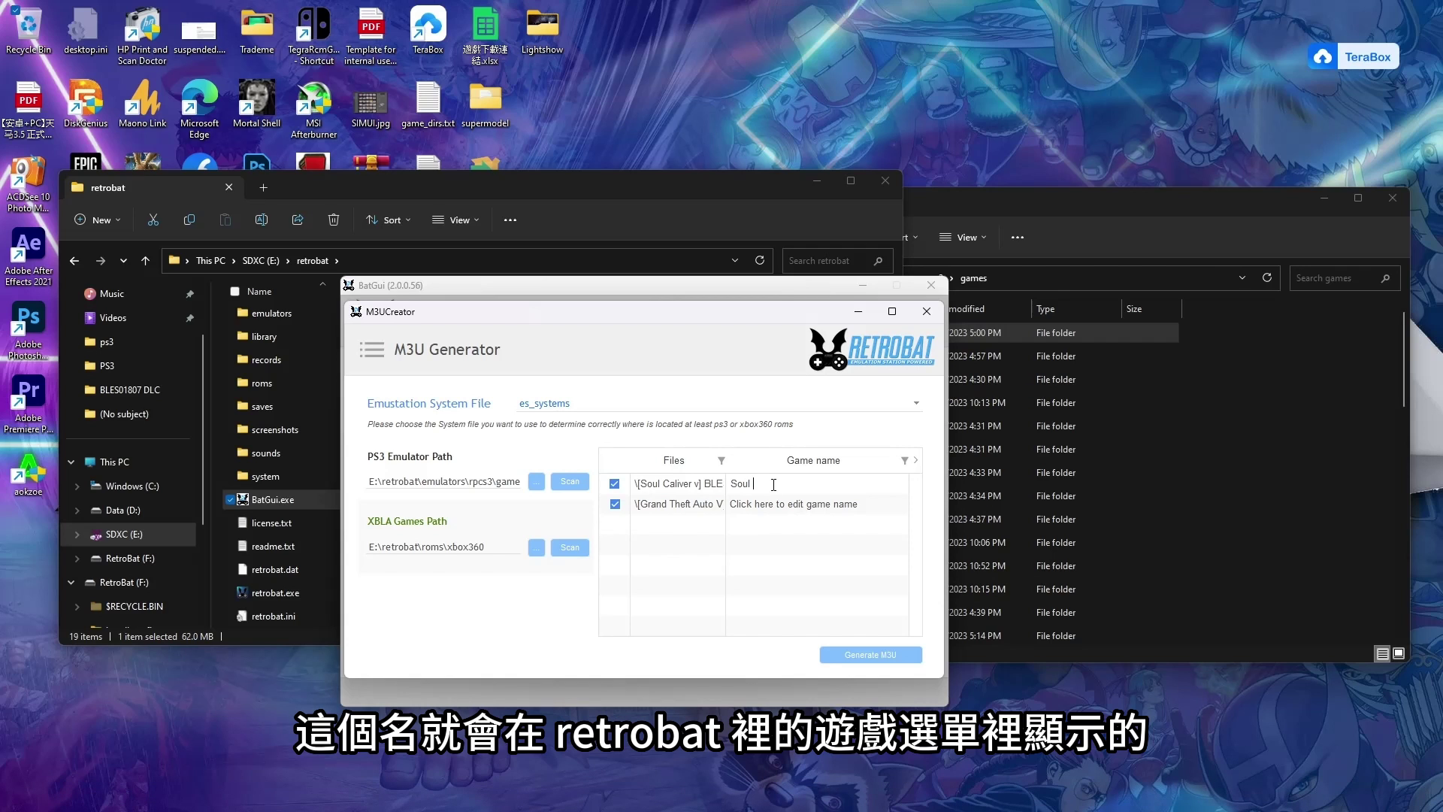
type(" Caliver V")
left_click(778, 499)
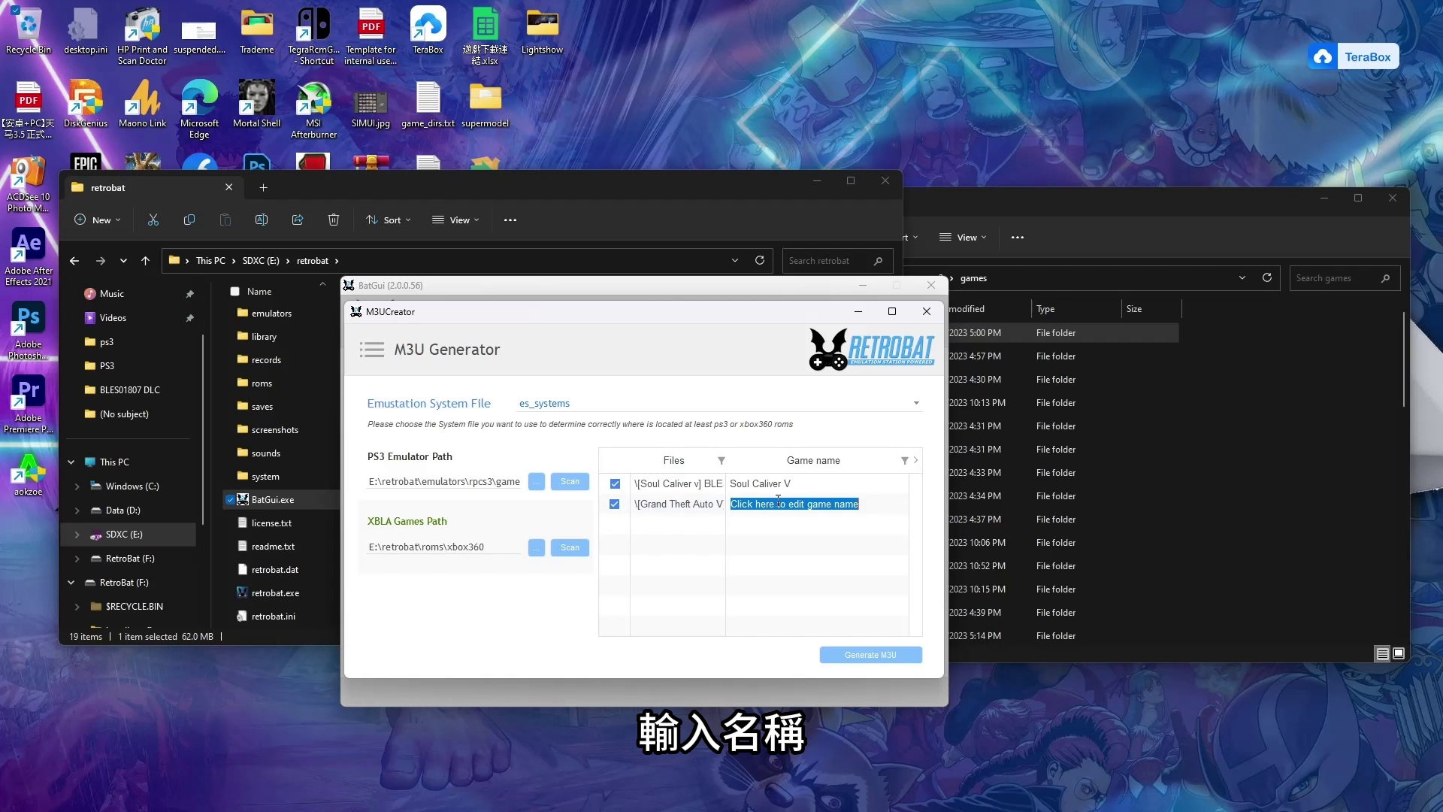
type("GT")
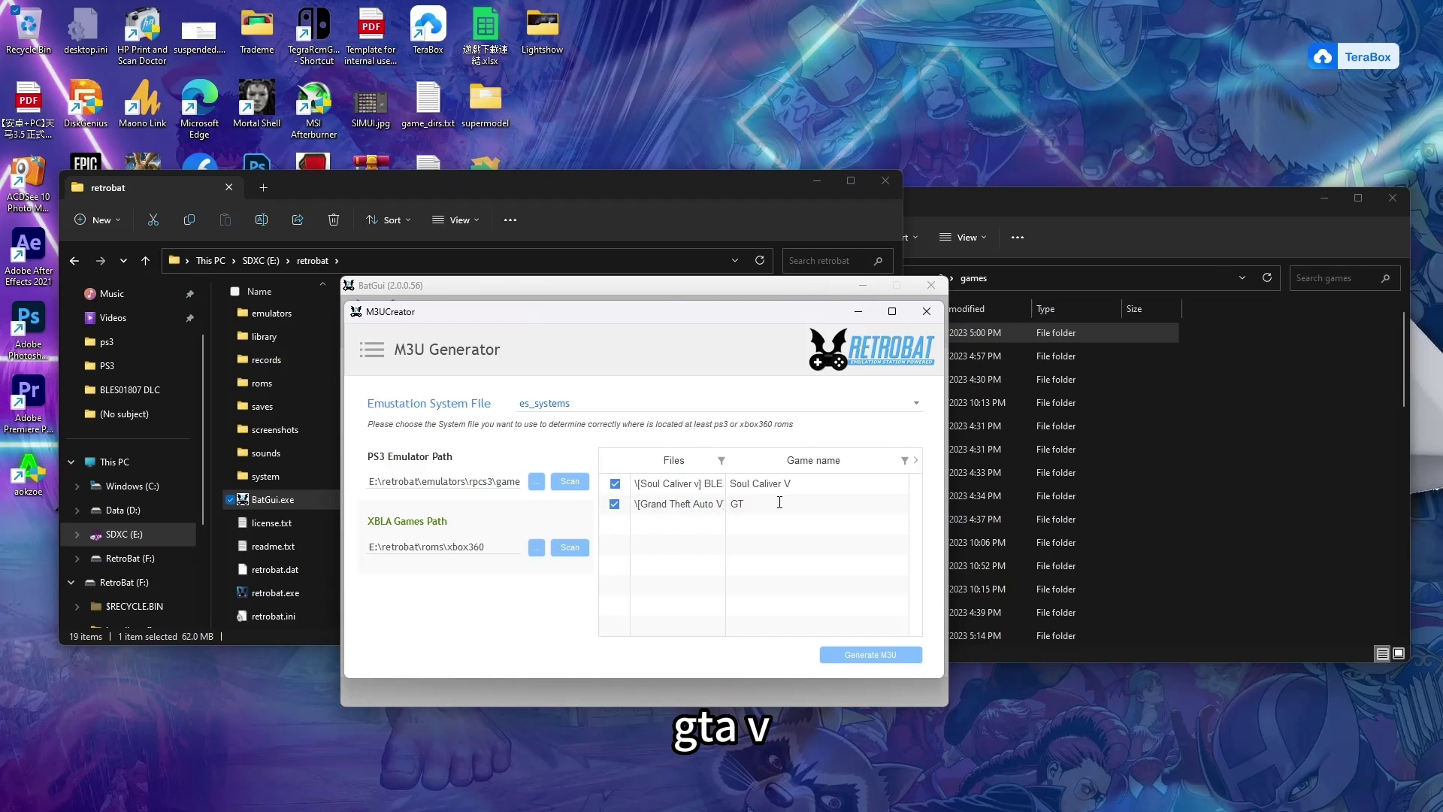
type("A V")
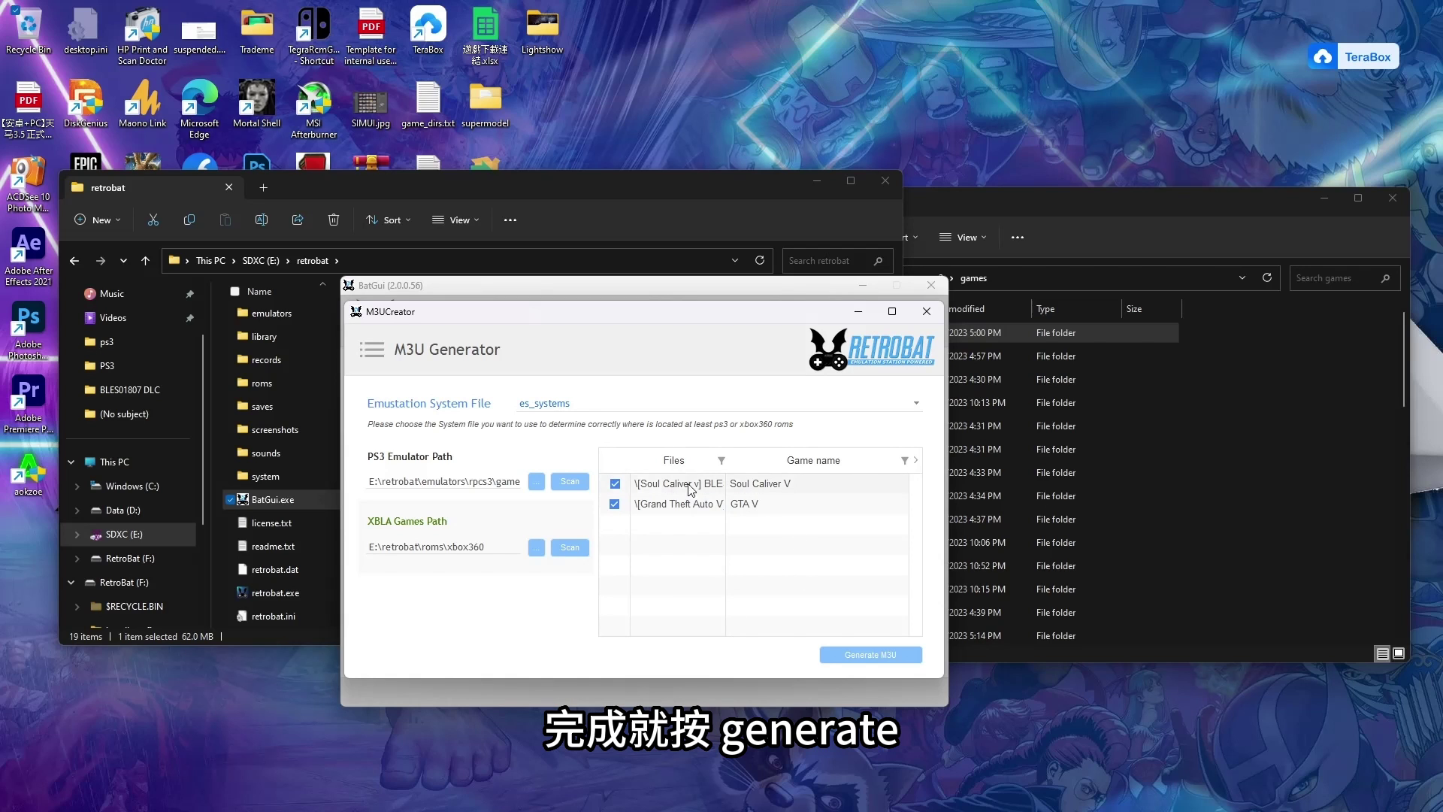
Generate the M3U files for both PS3 games, and close M3U Creator and BatGui.
left_click(901, 658)
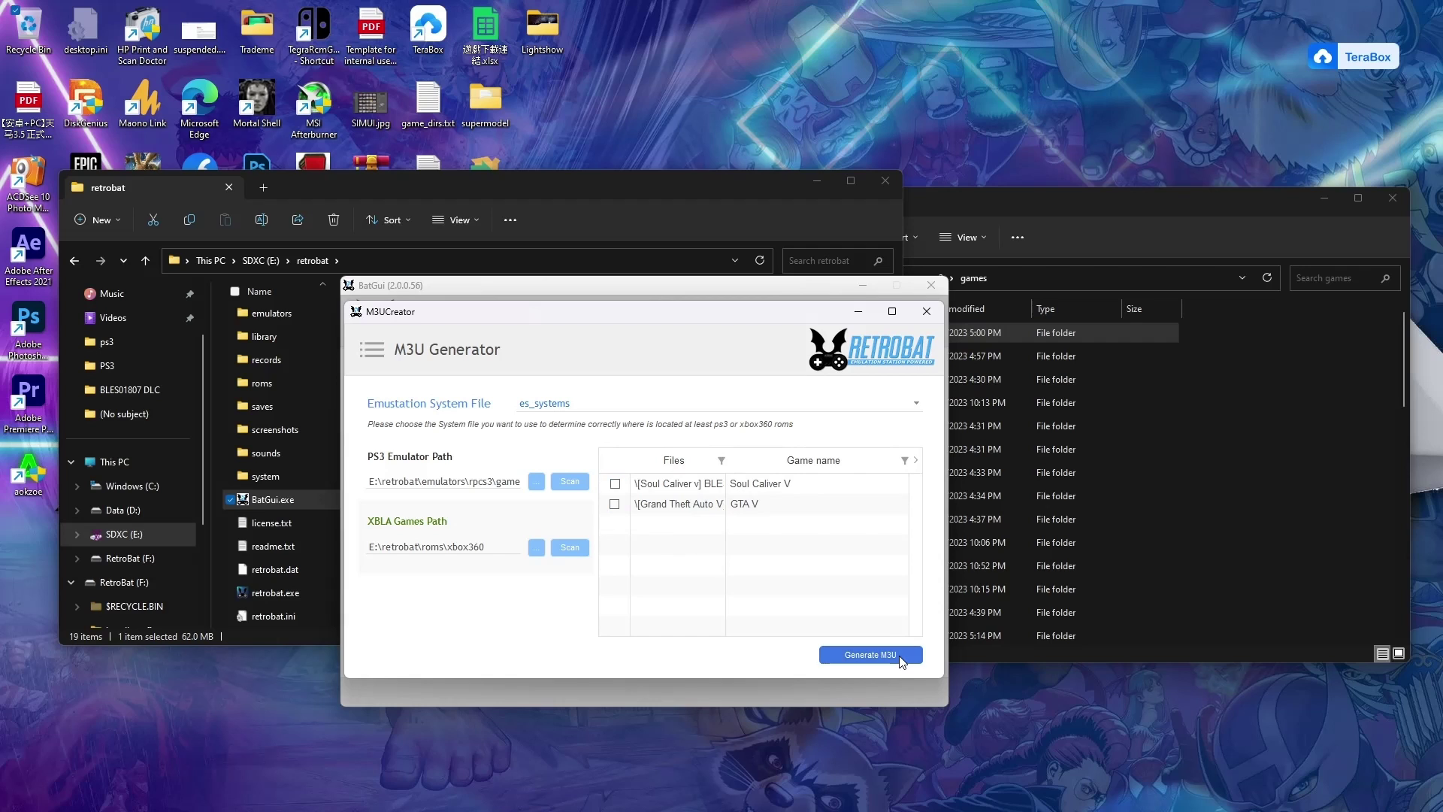
left_click(926, 313)
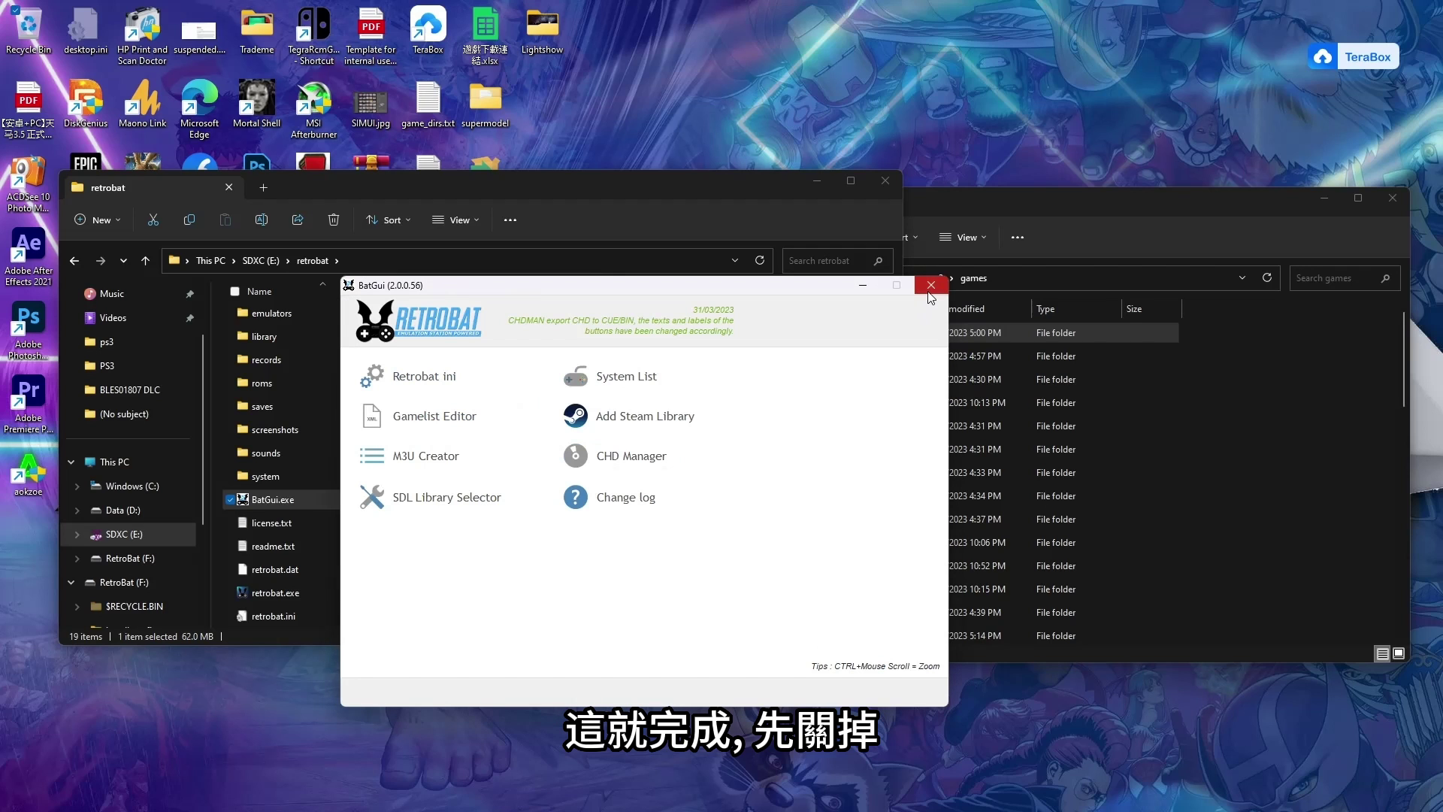
left_click(927, 283)
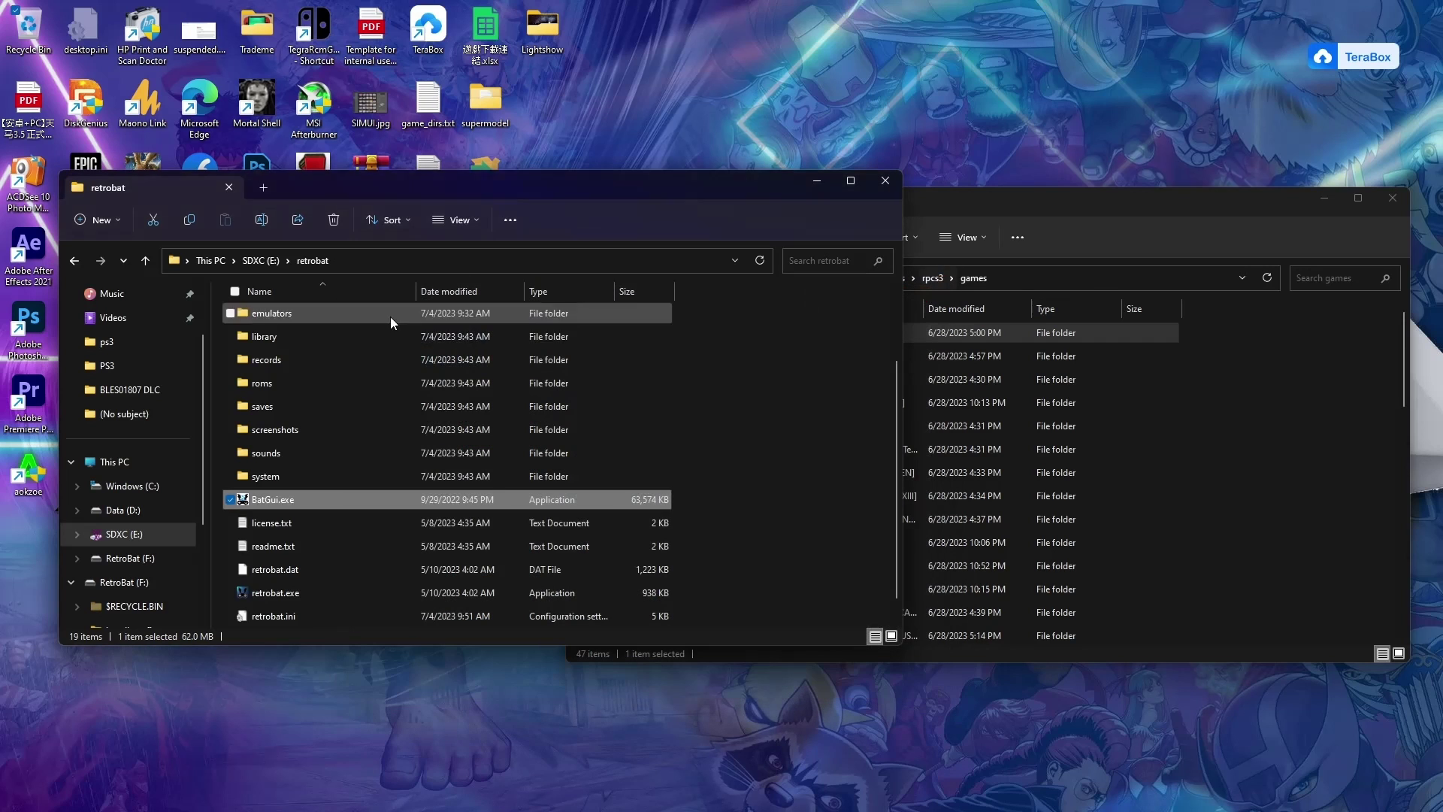
Open the ps3 folder under retrobat > roms to check the generated M3U files.
double_click(272, 381)
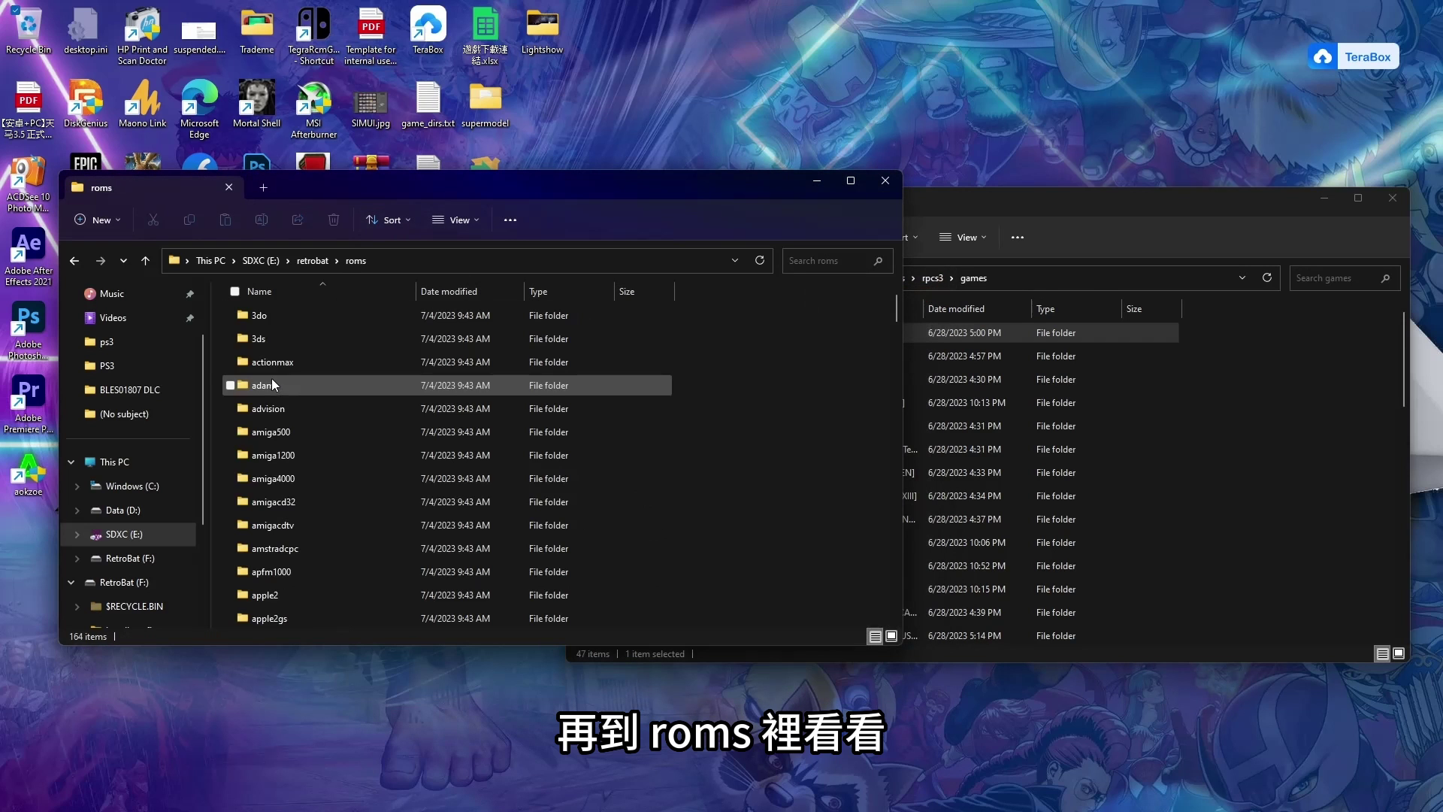
scroll(290, 504, "down", 15)
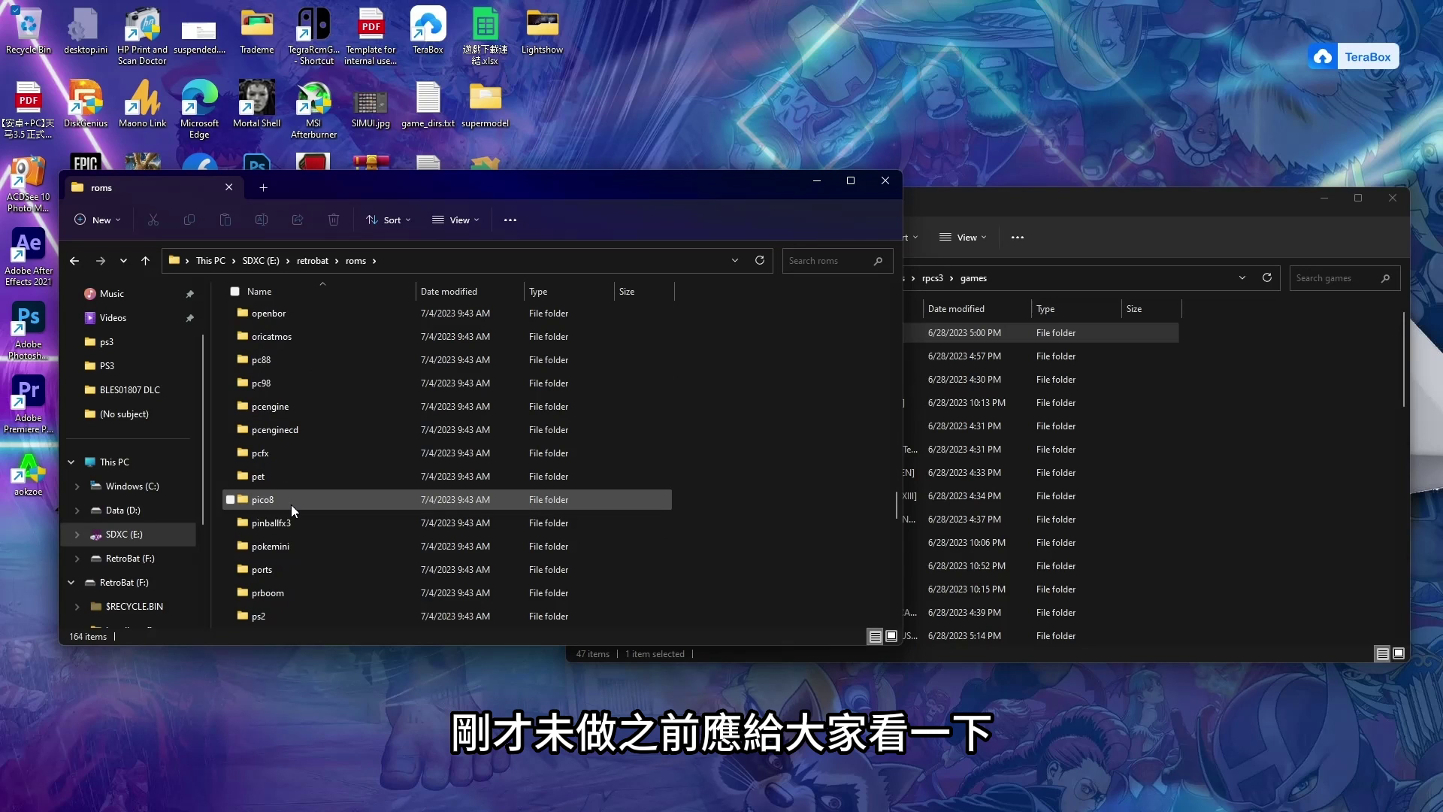
scroll(277, 559, "down", 5)
scroll(278, 559, "up", 1)
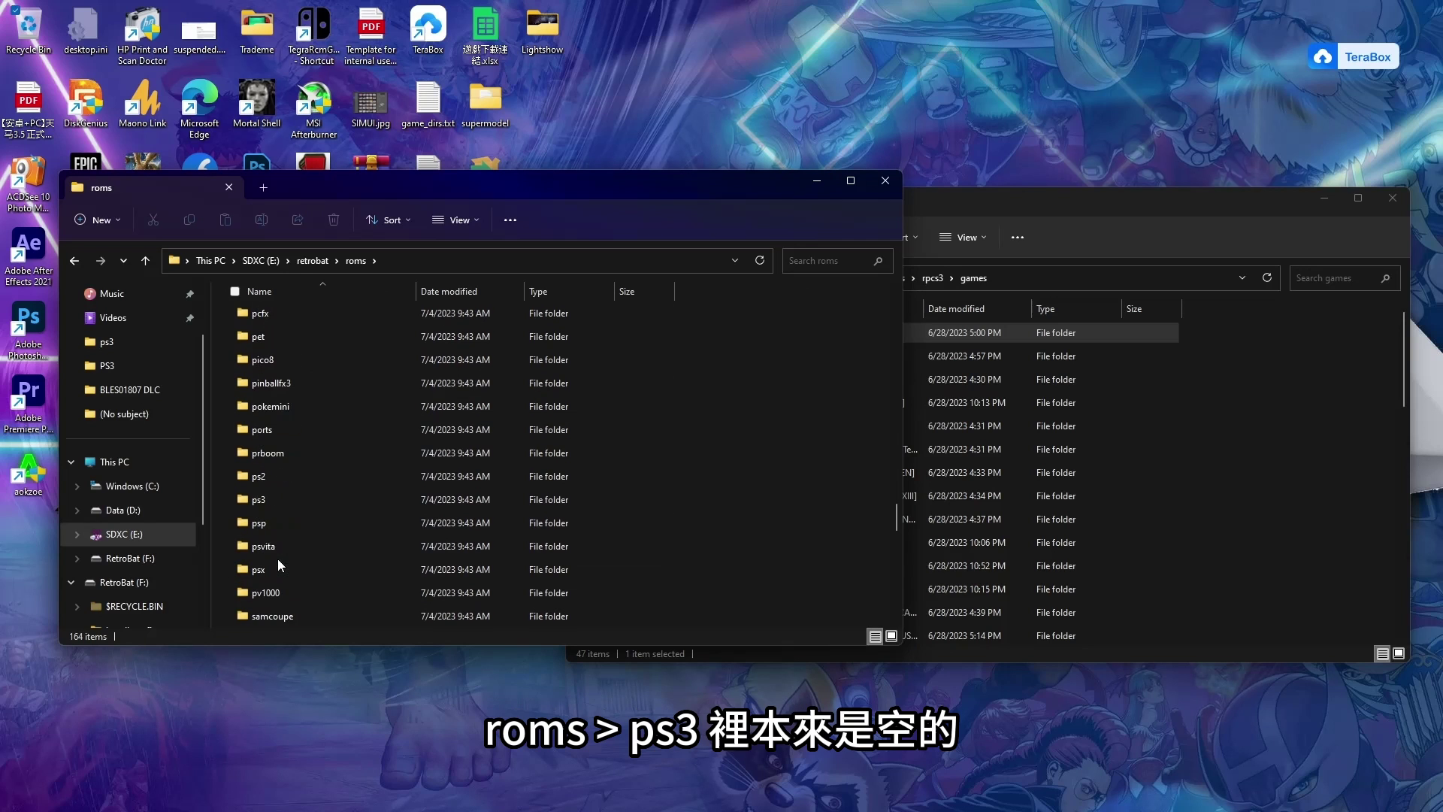
double_click(272, 498)
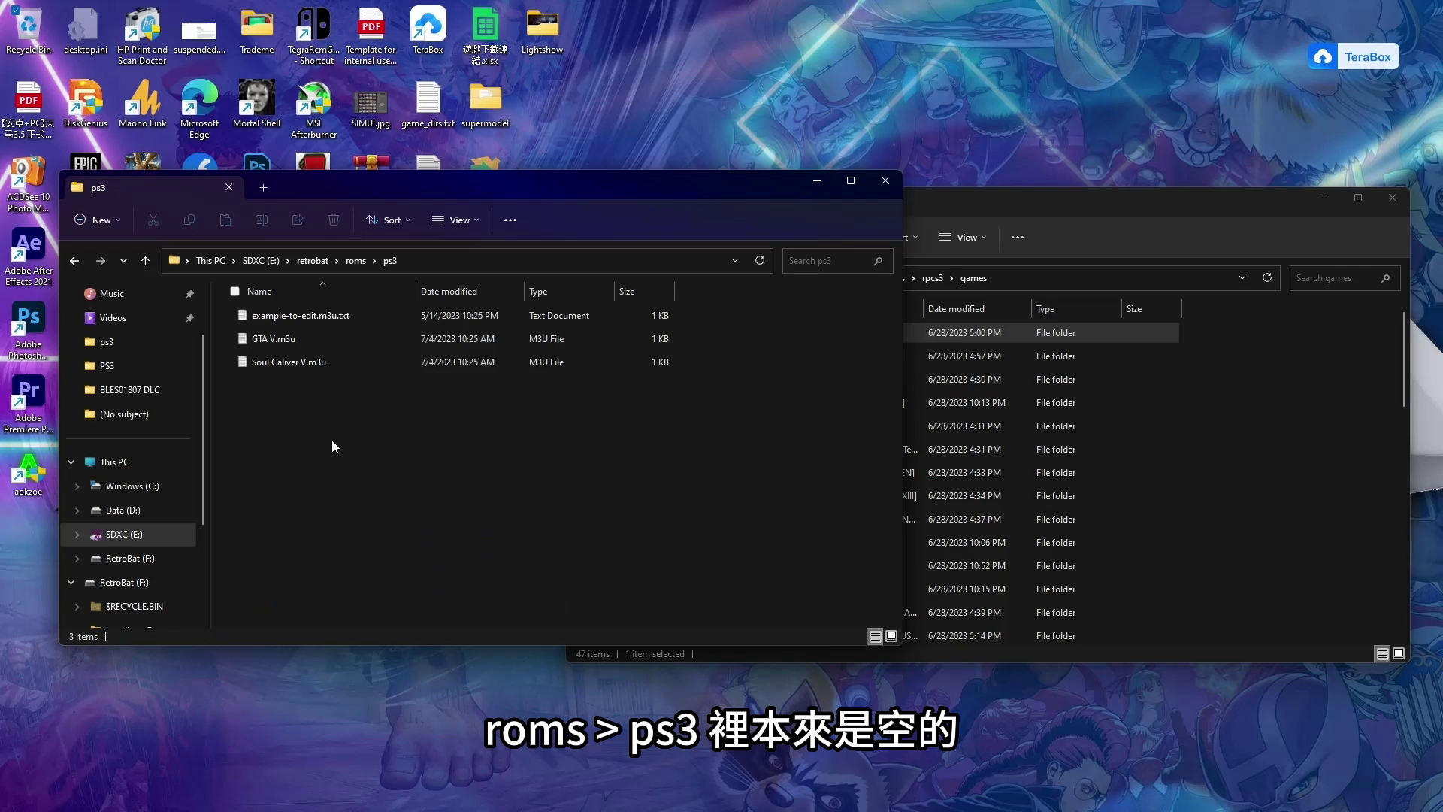
View the contents of GTA V.m3u in Notepad.
left_click(287, 341)
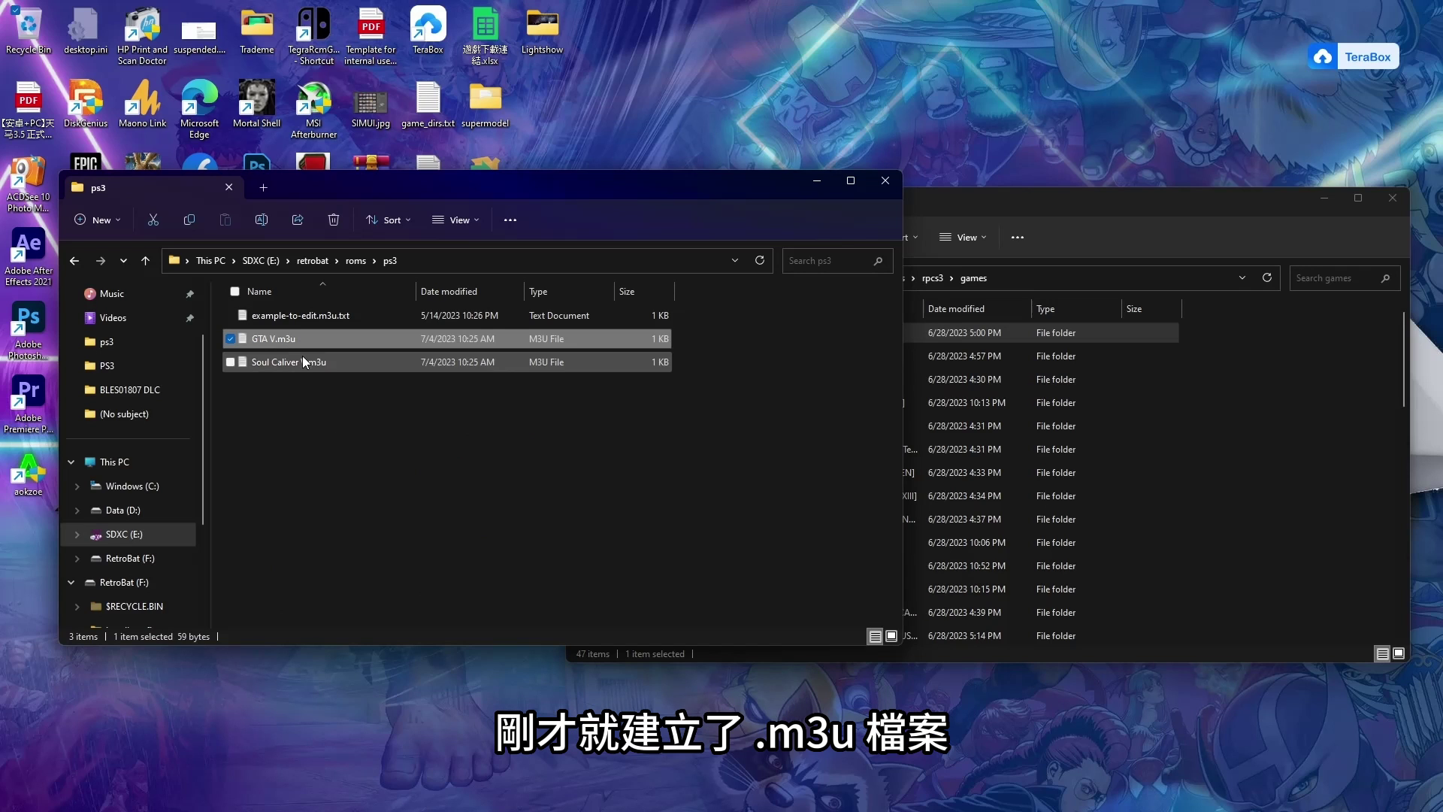
right_click(299, 345)
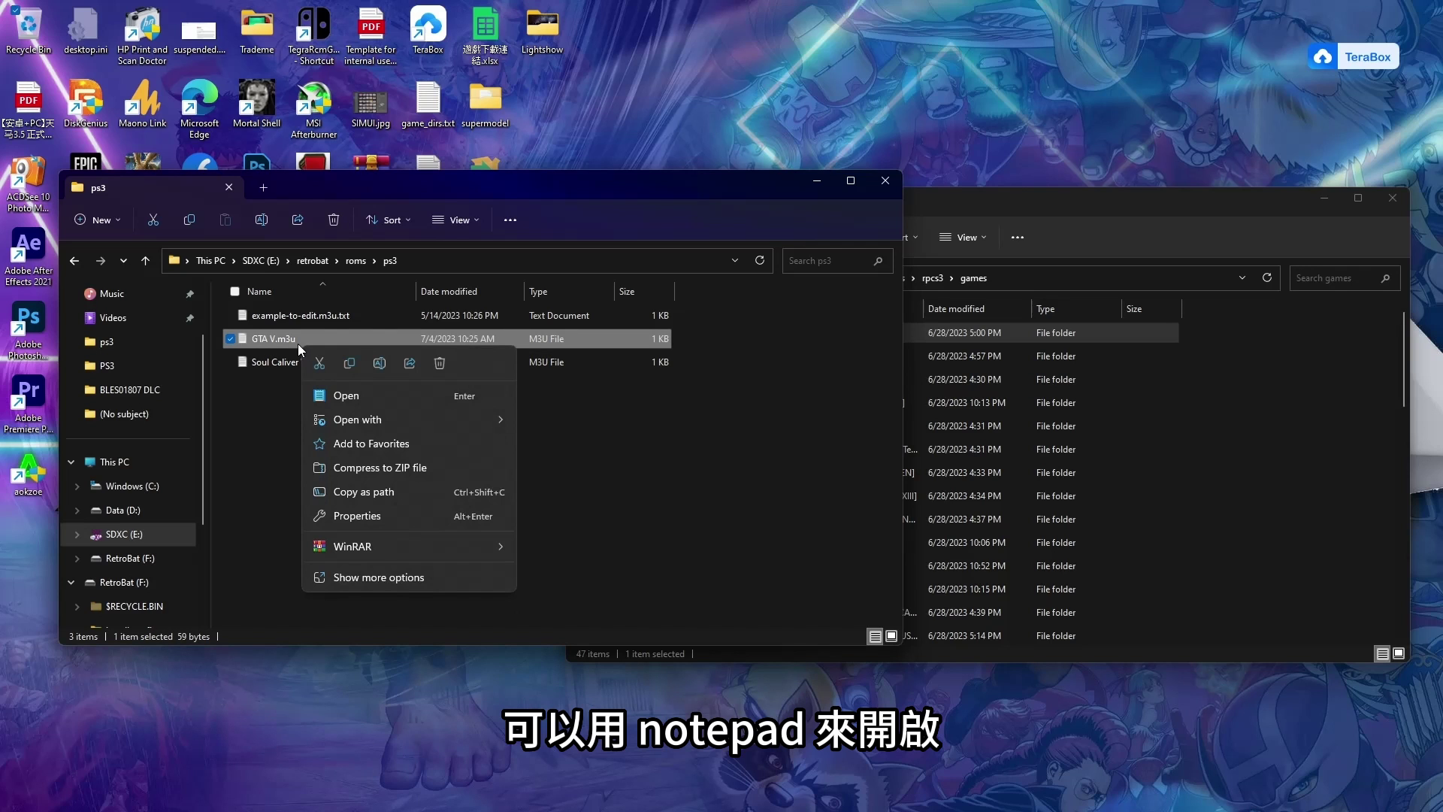
mouse_move(366, 421)
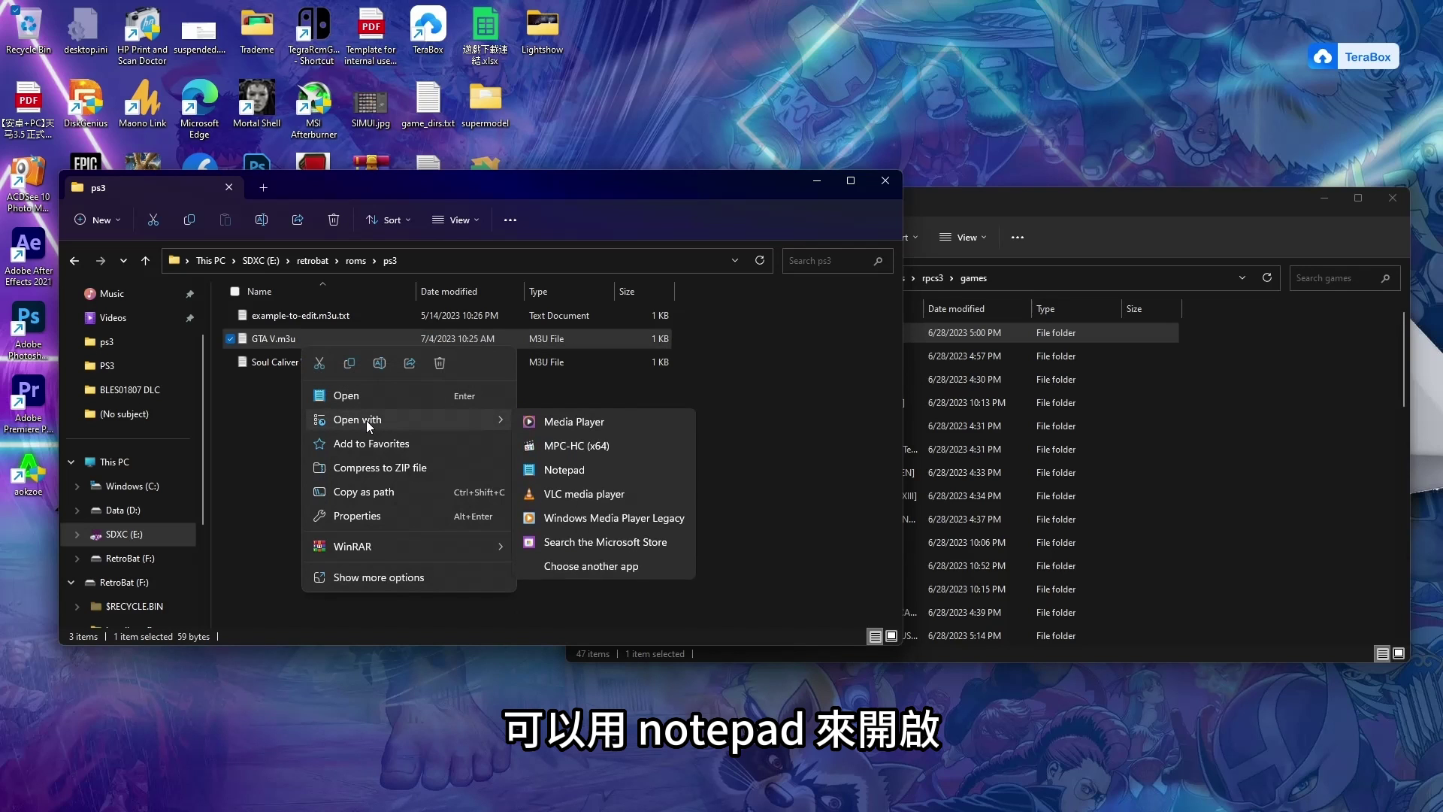
left_click(604, 467)
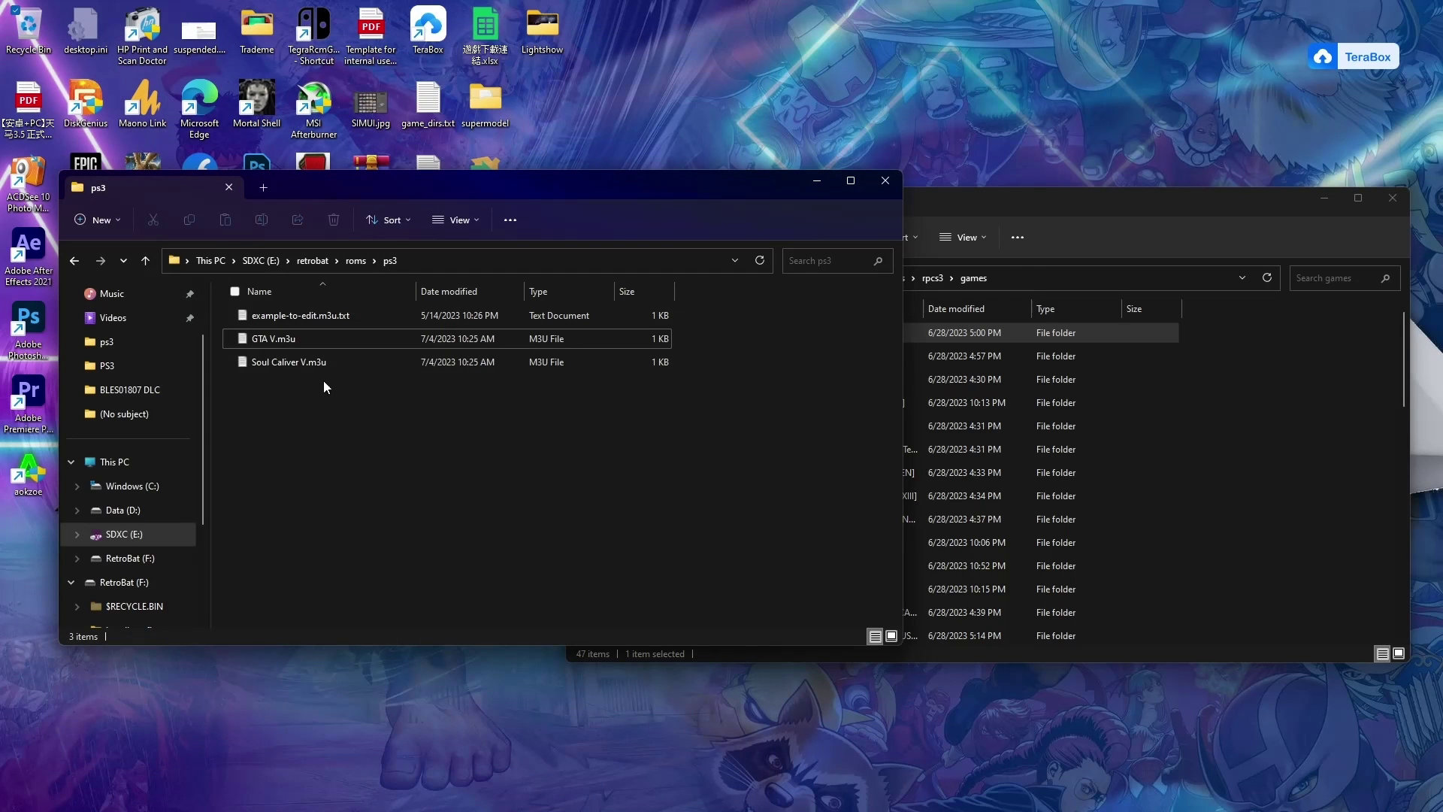
left_click(300, 363)
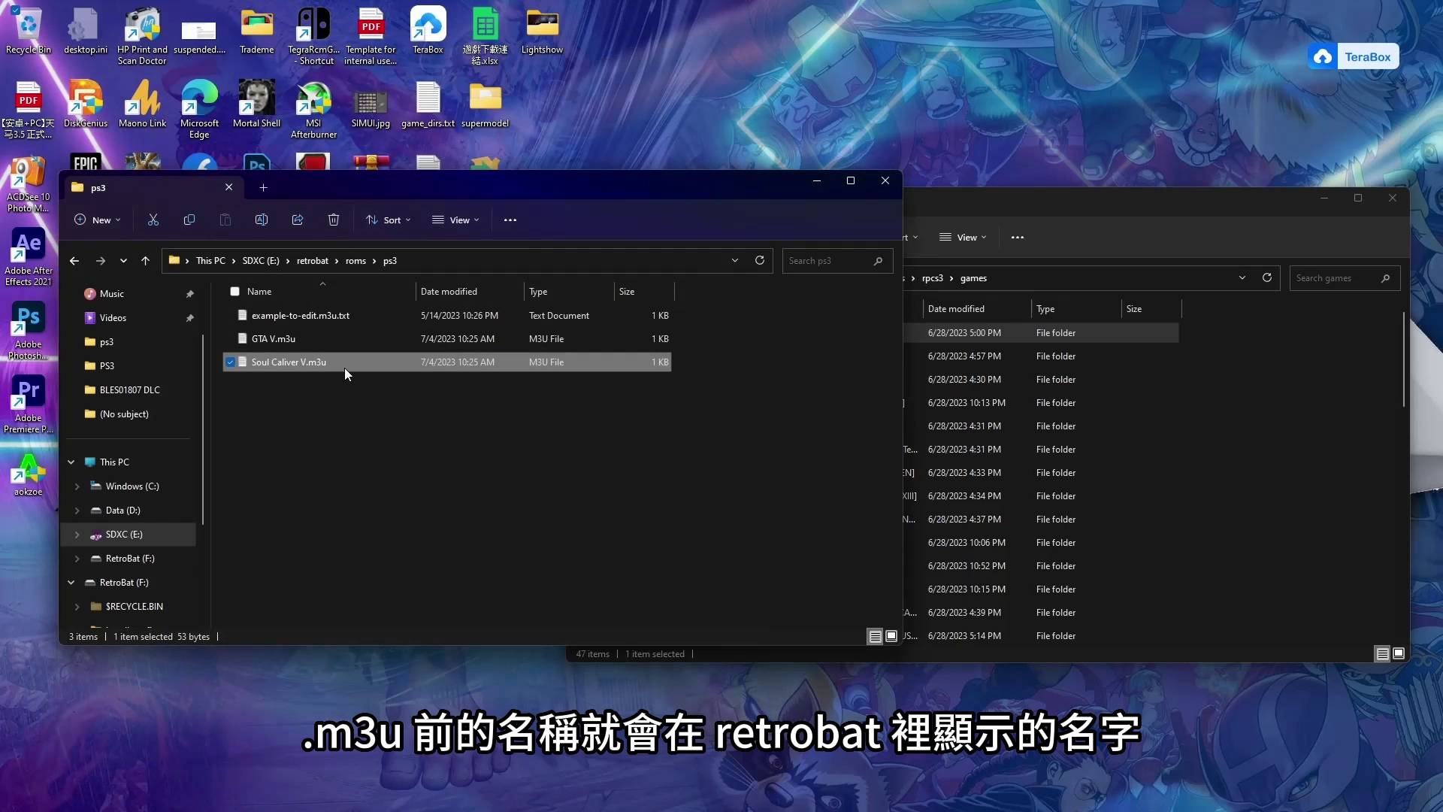
left_click(308, 364)
left_click(308, 363)
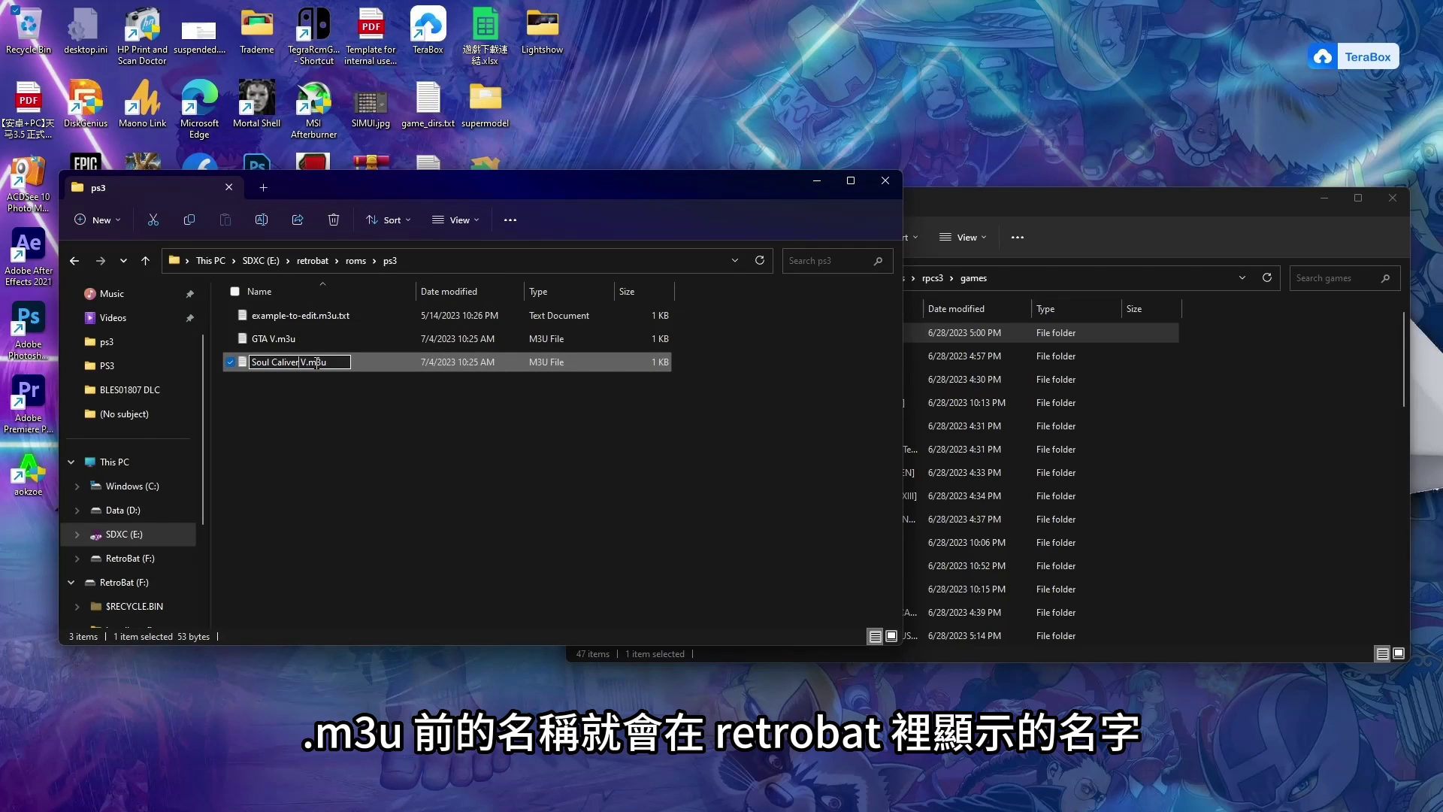
left_click_drag(306, 362, 251, 362)
left_click(273, 379)
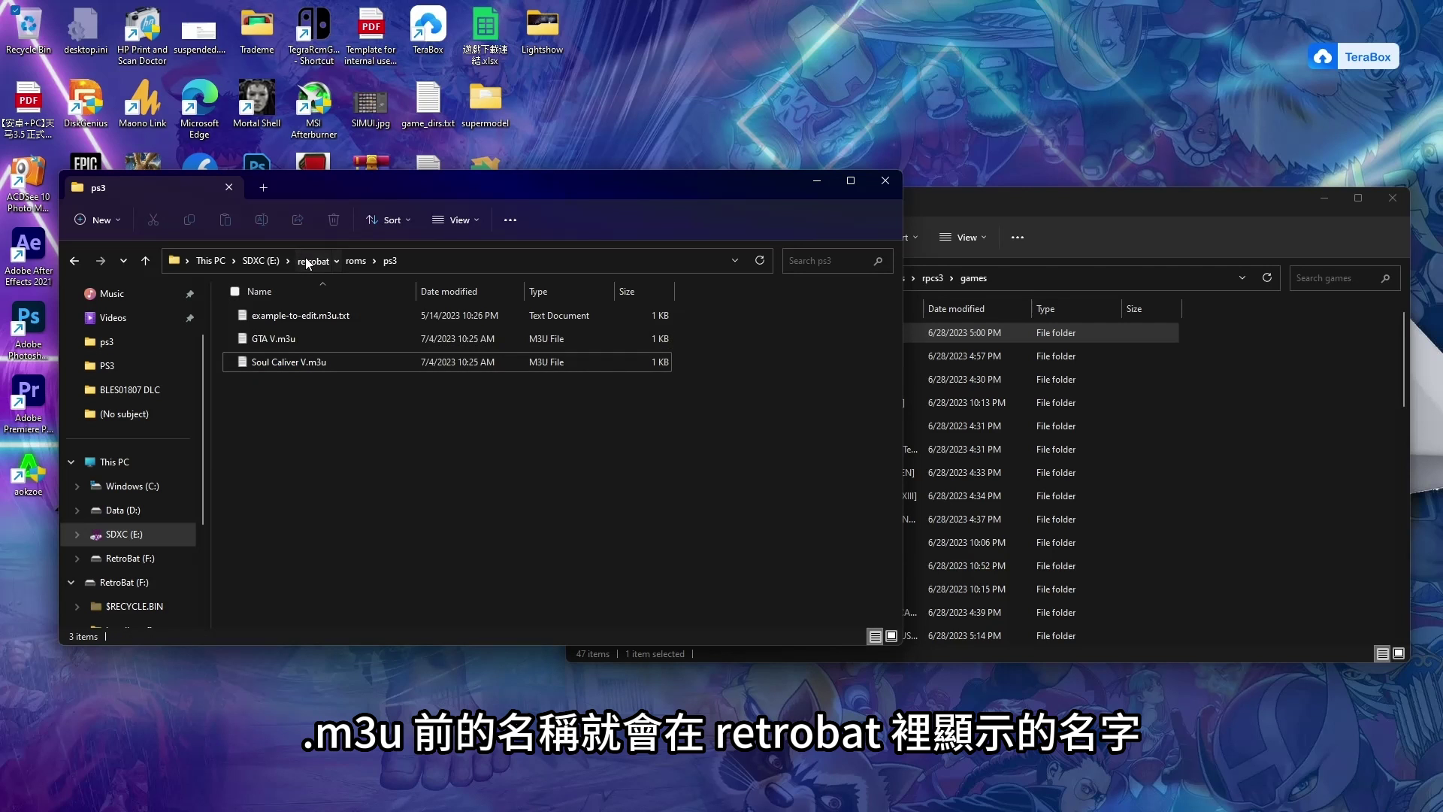
Launch RetroBat from the retrobat folder and open the PlayStation 3 game list.
left_click(305, 257)
scroll(296, 553, "down", 1)
double_click(278, 595)
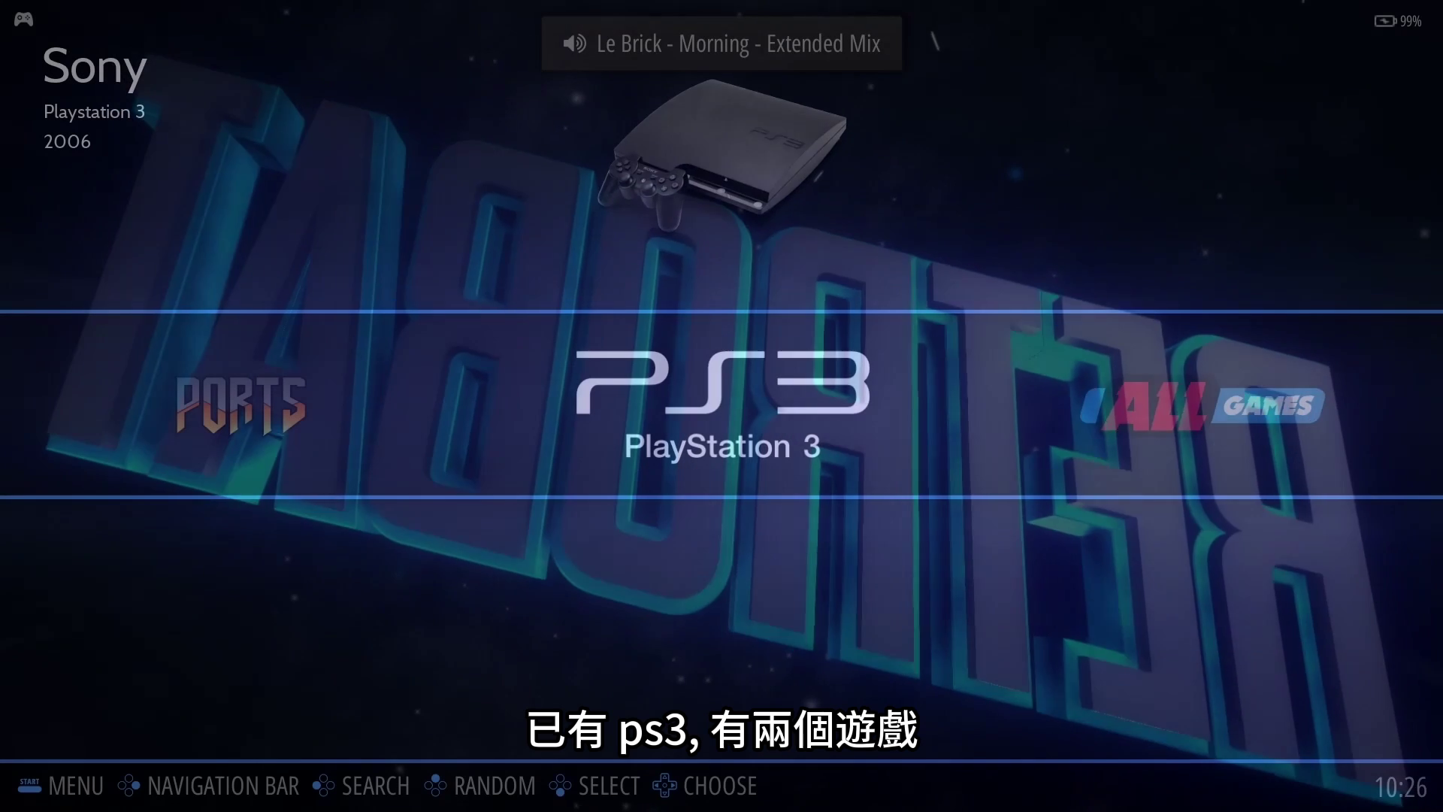
key("Return")
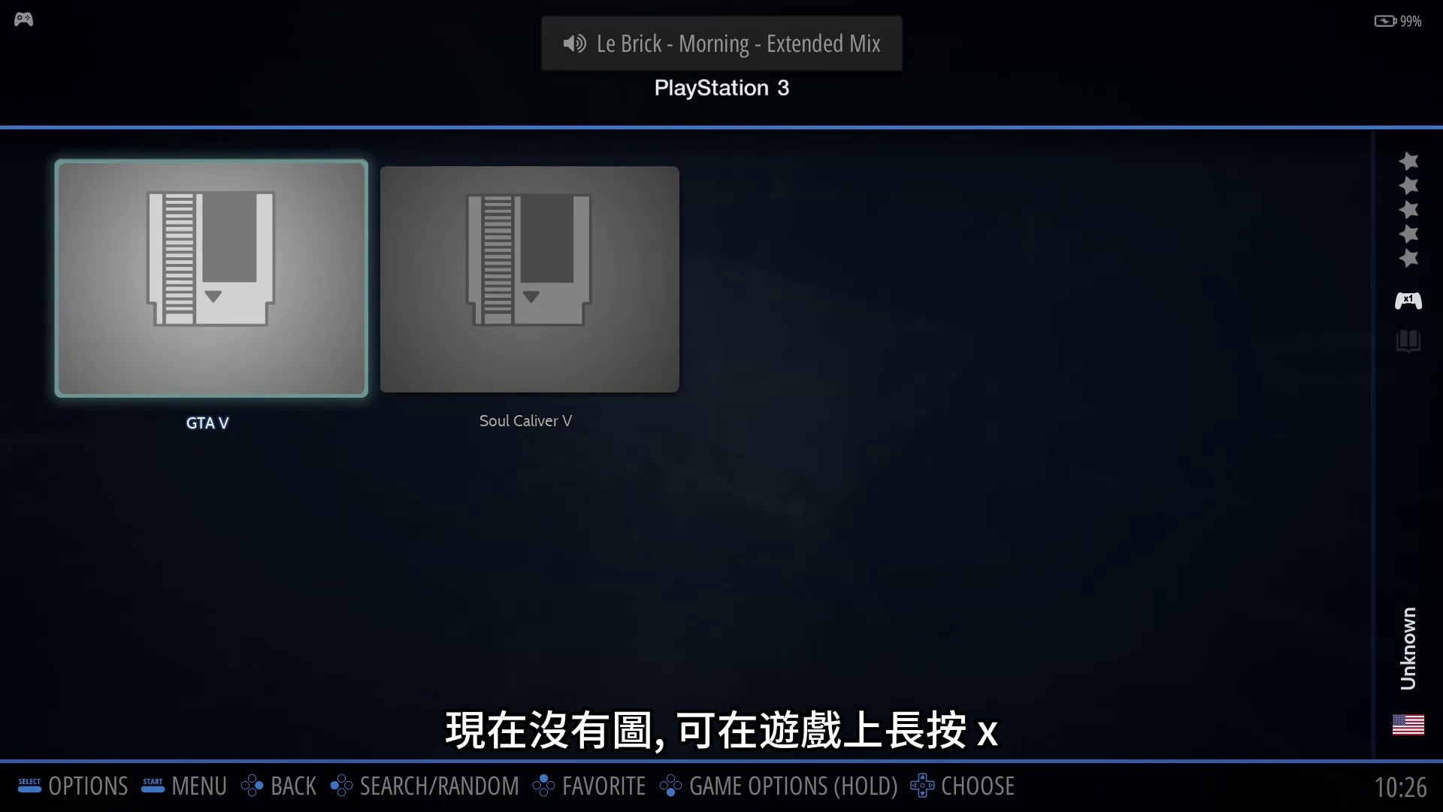
Scrape artwork and metadata for GTA V, accepting the ScreenScraper result "Grand Theft Auto V" that includes image and video.
key("x")
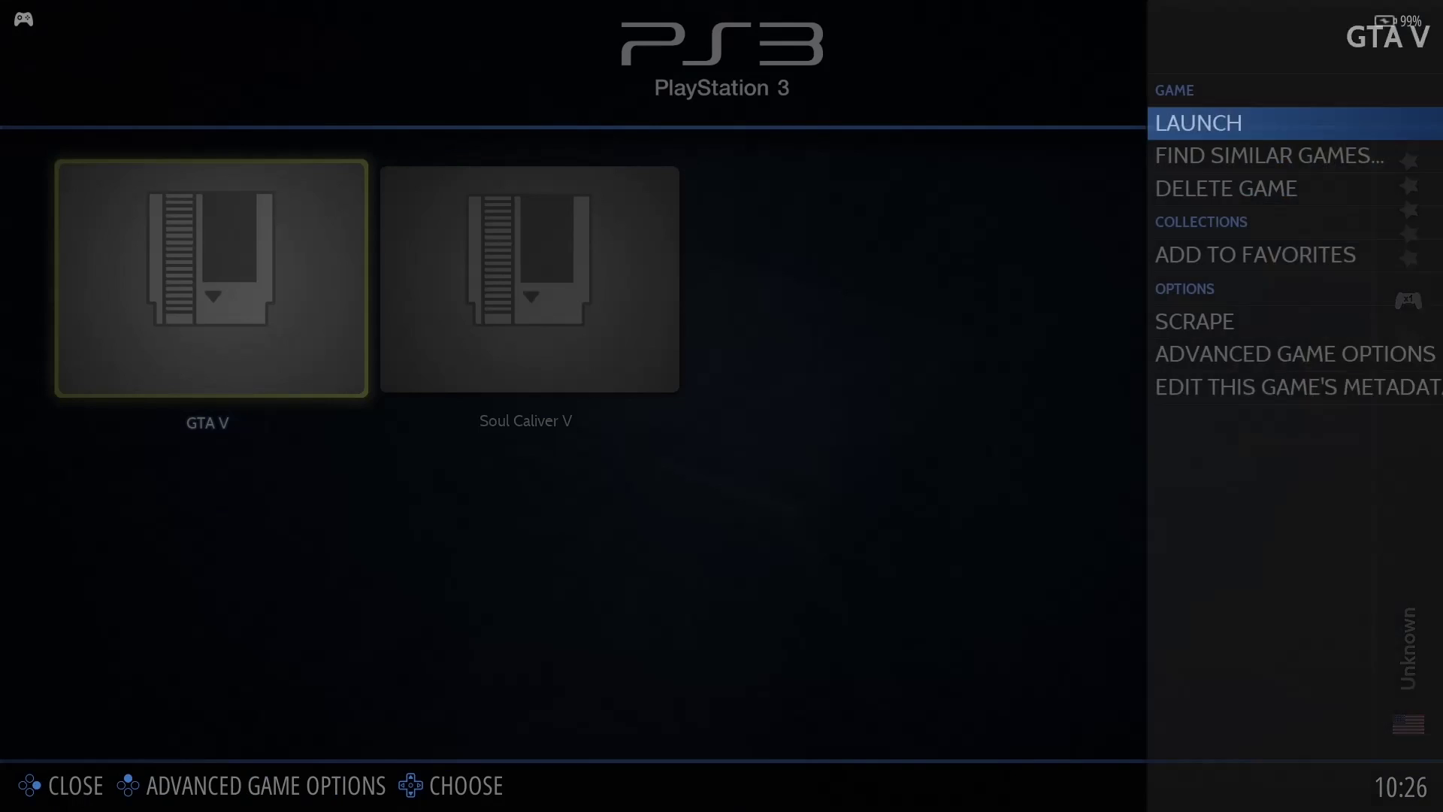
key("Down")
key("Down")
key("Down")
key("Down")
key("Down")
key("Up")
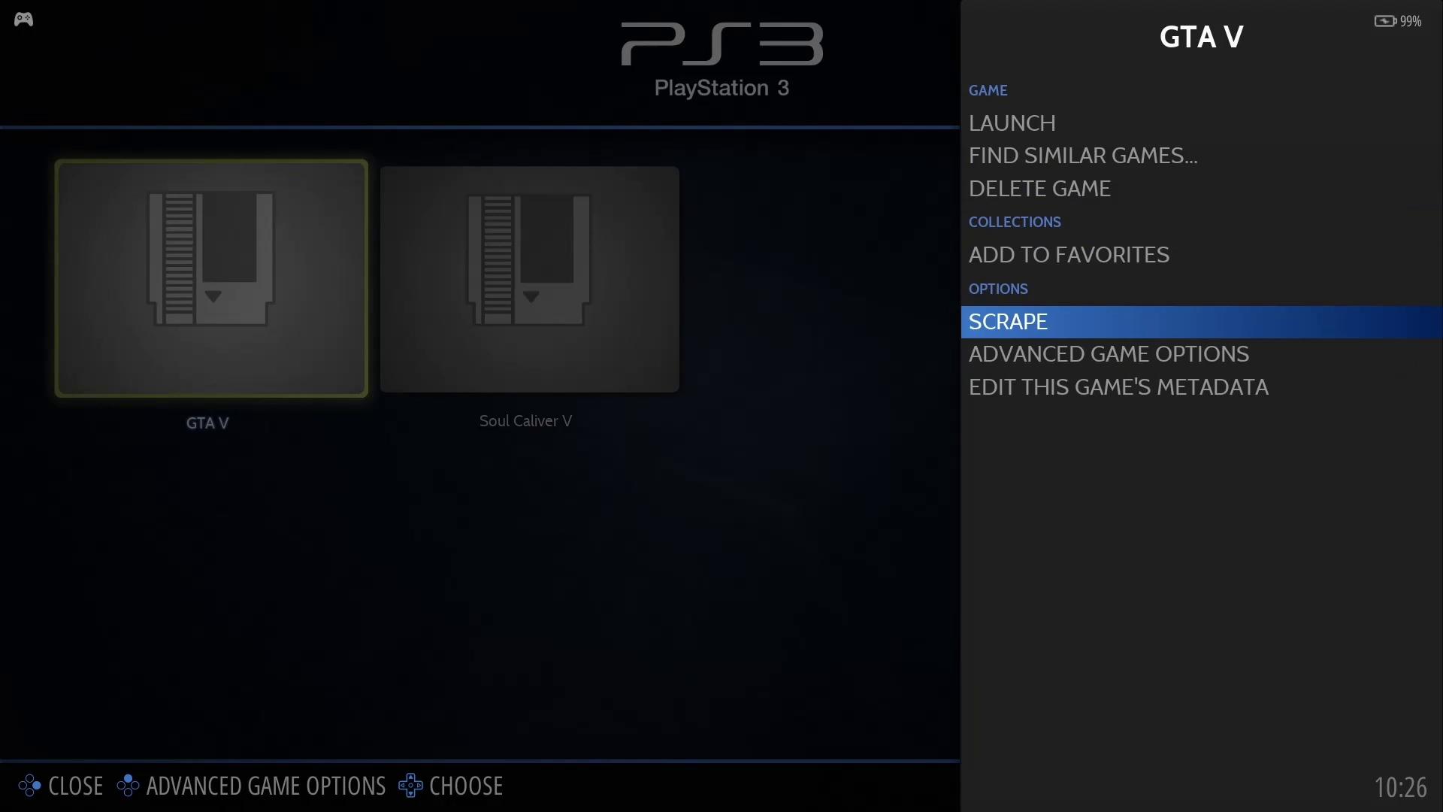
key("Return")
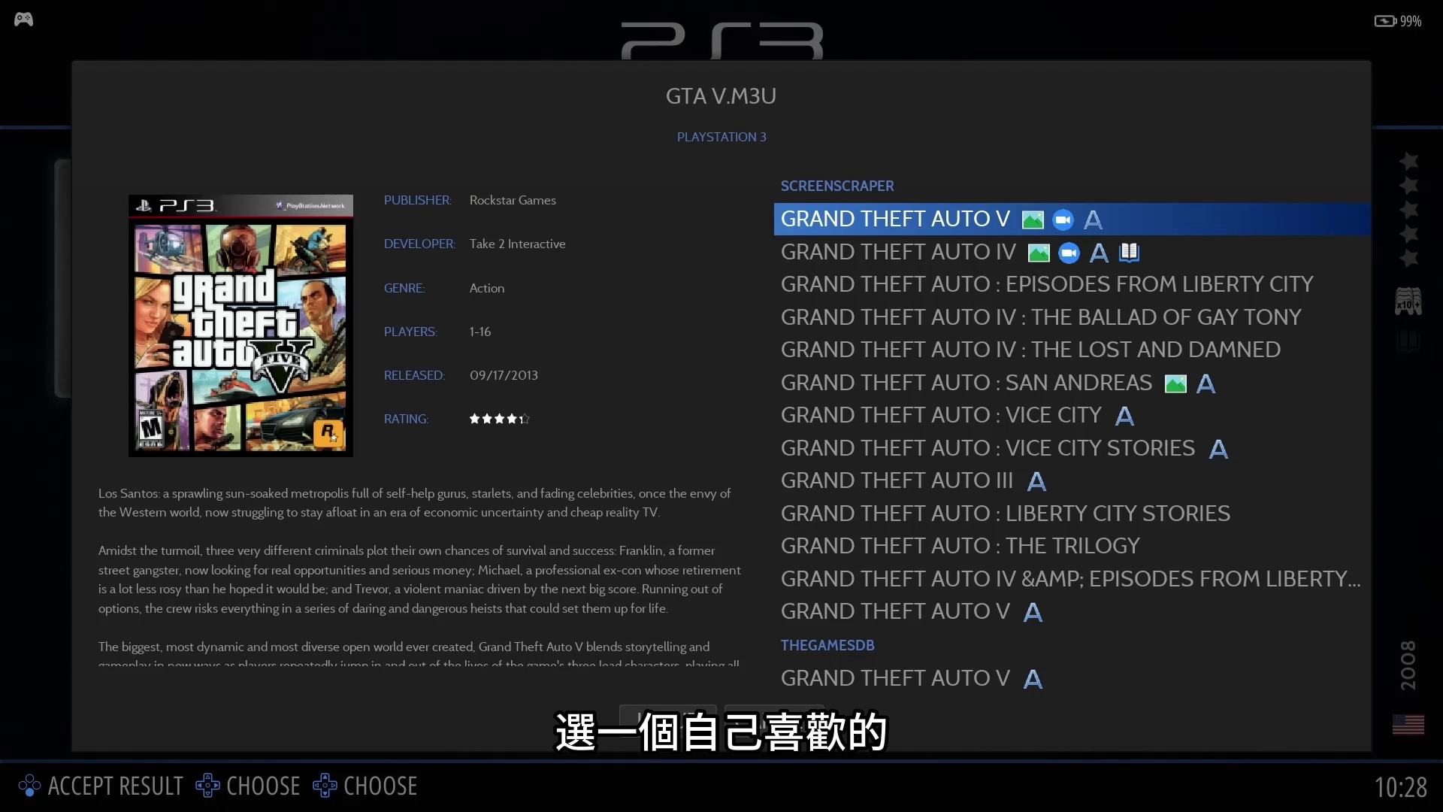
key("Return")
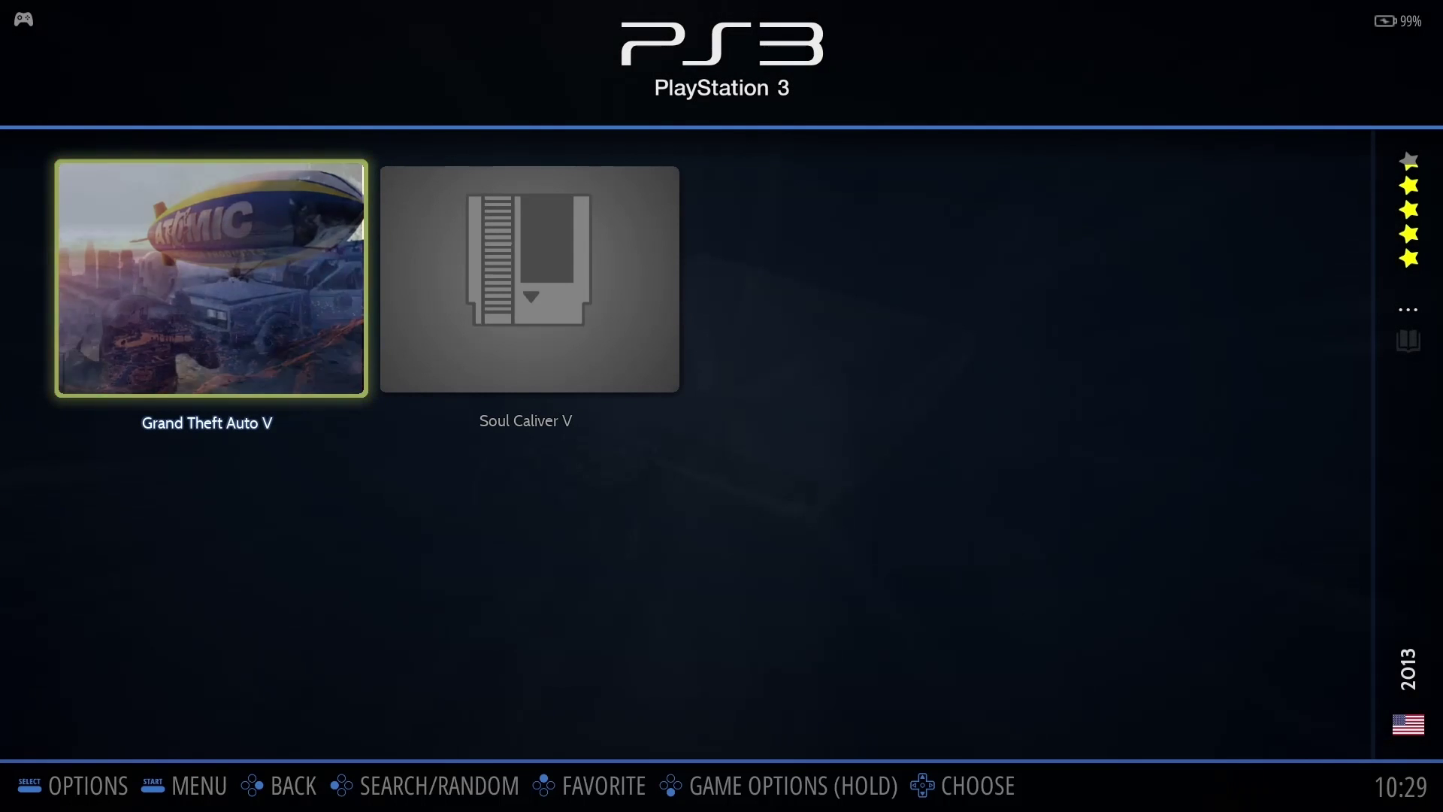
Scrape artwork and metadata for Soul Caliver V in the PlayStation 3 game list.
key("Right")
key("Left")
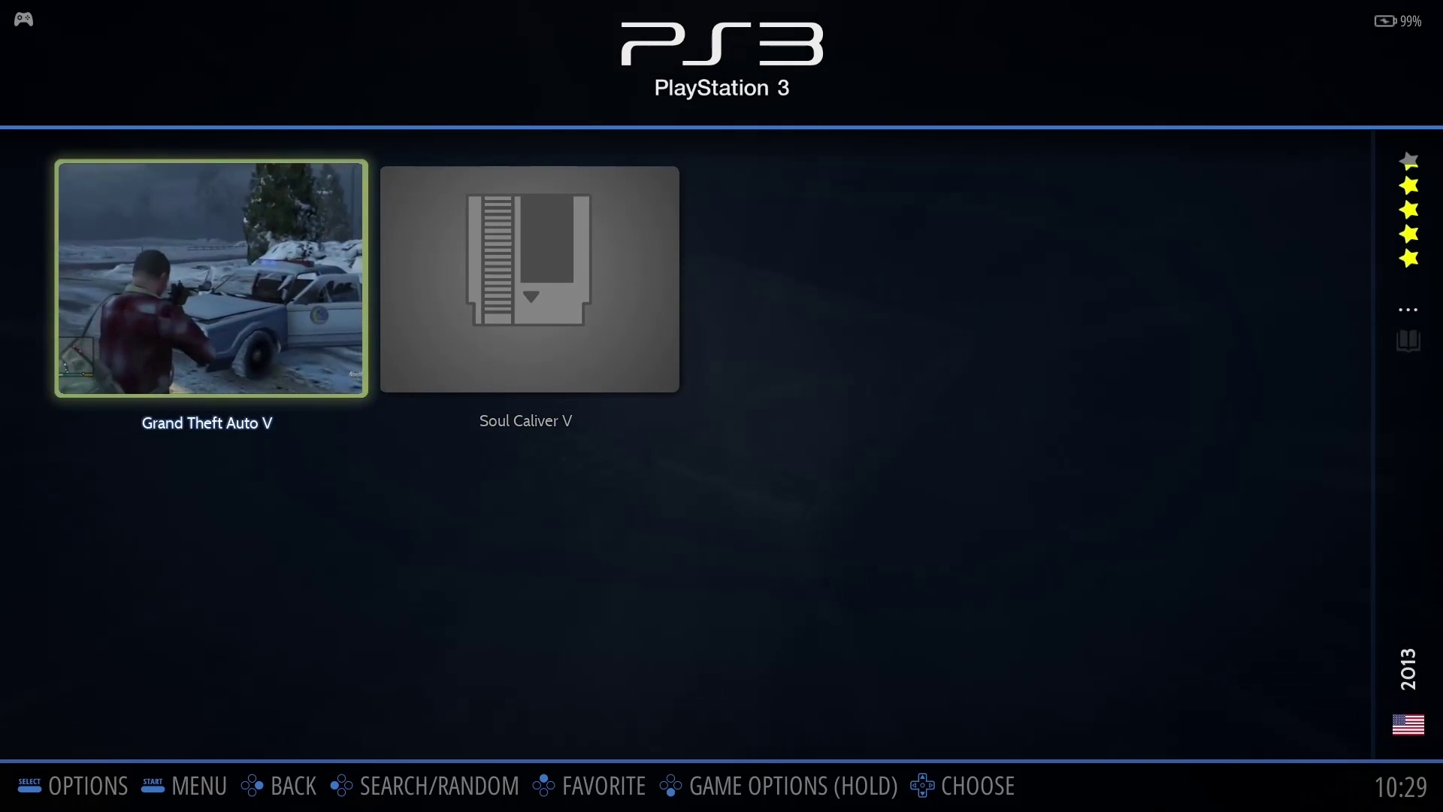
key("Right")
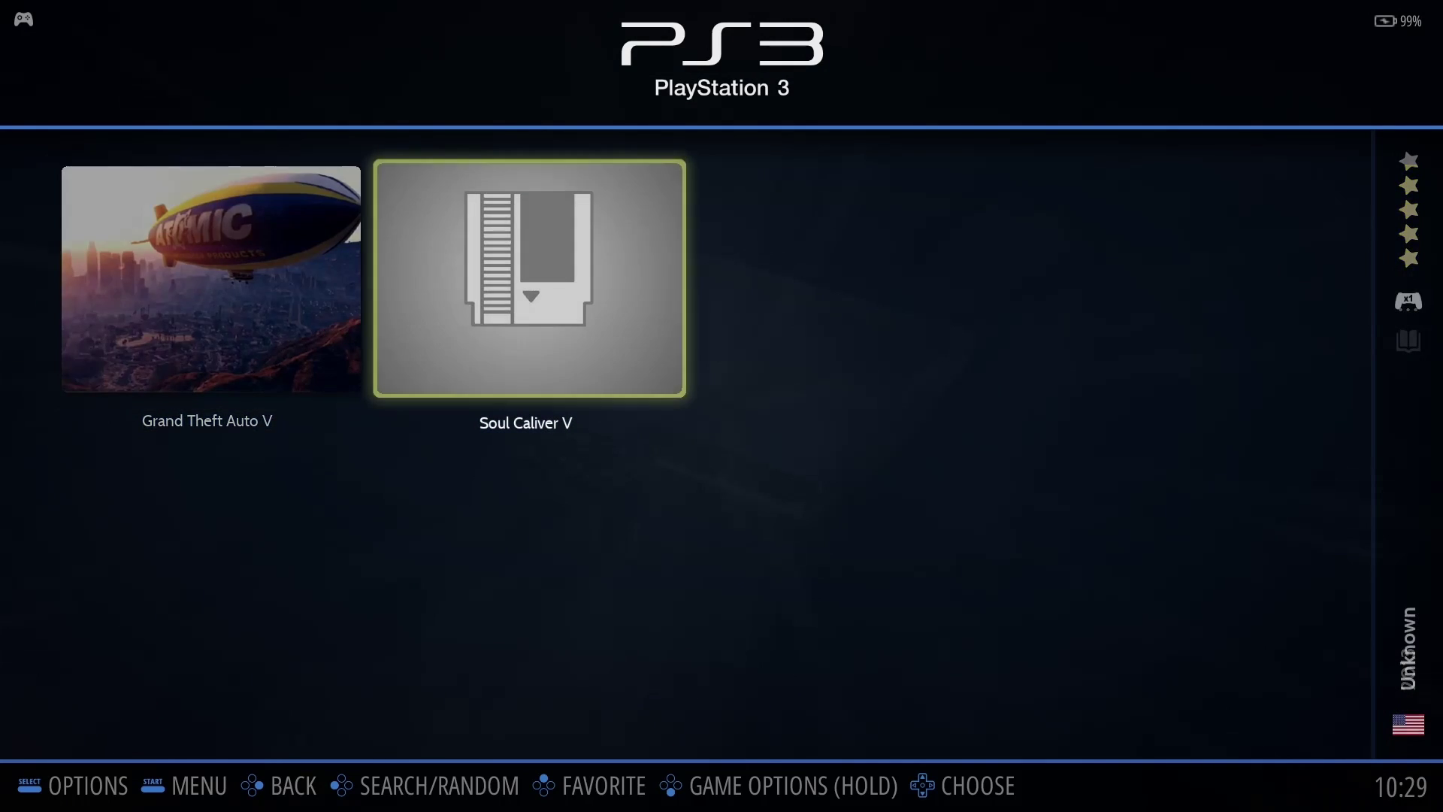
key("x")
key("Down")
key("Down")
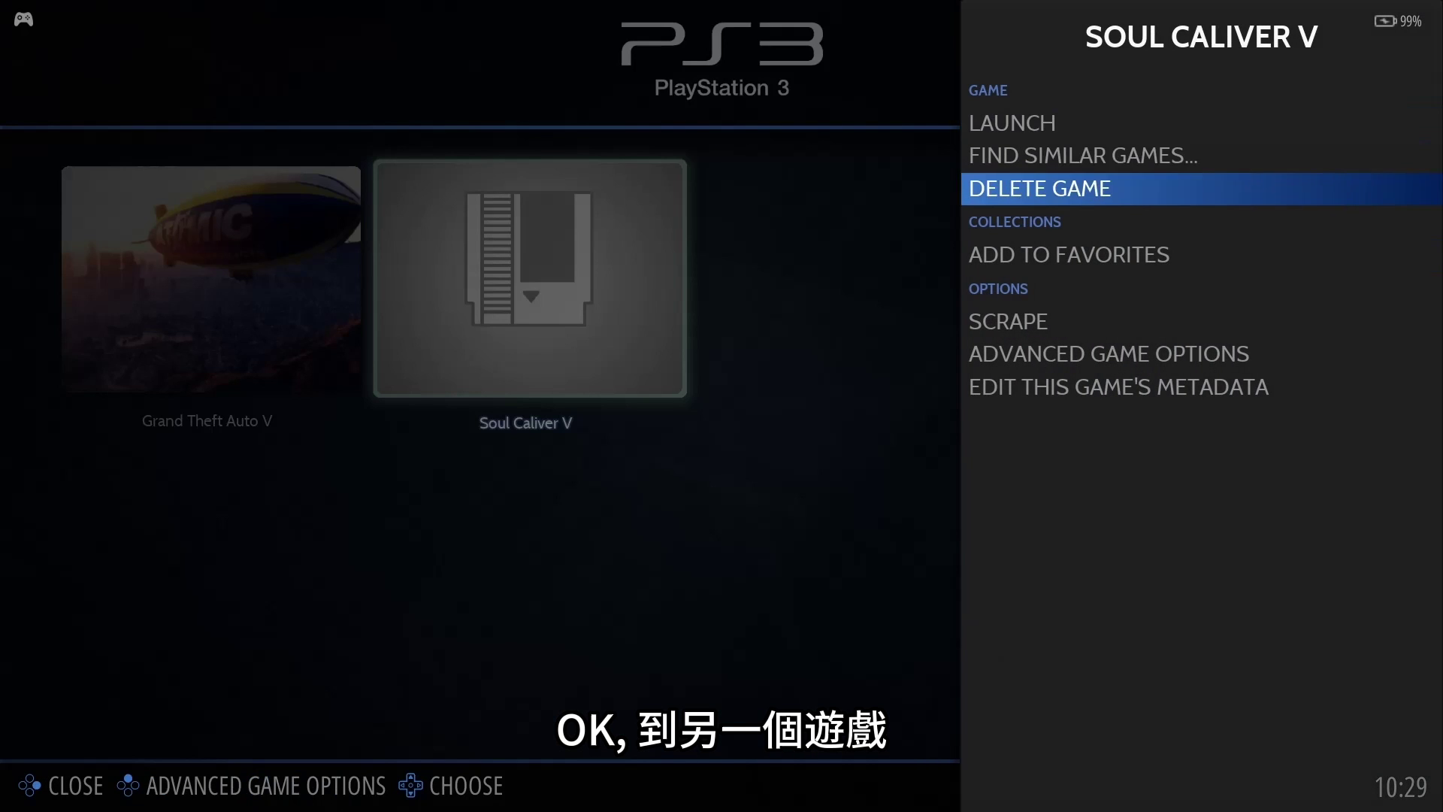
key("Down")
key("Down")
key("Return")
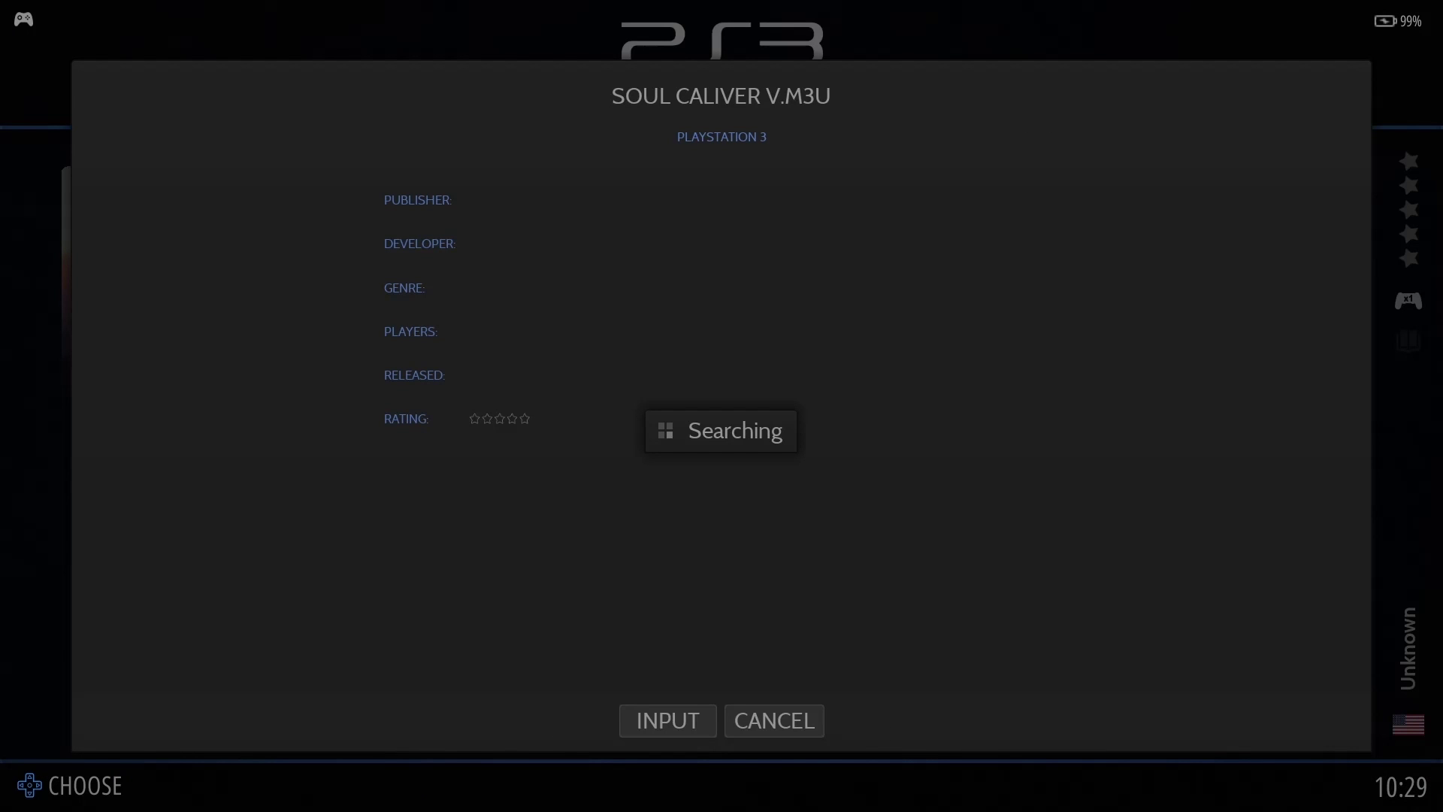